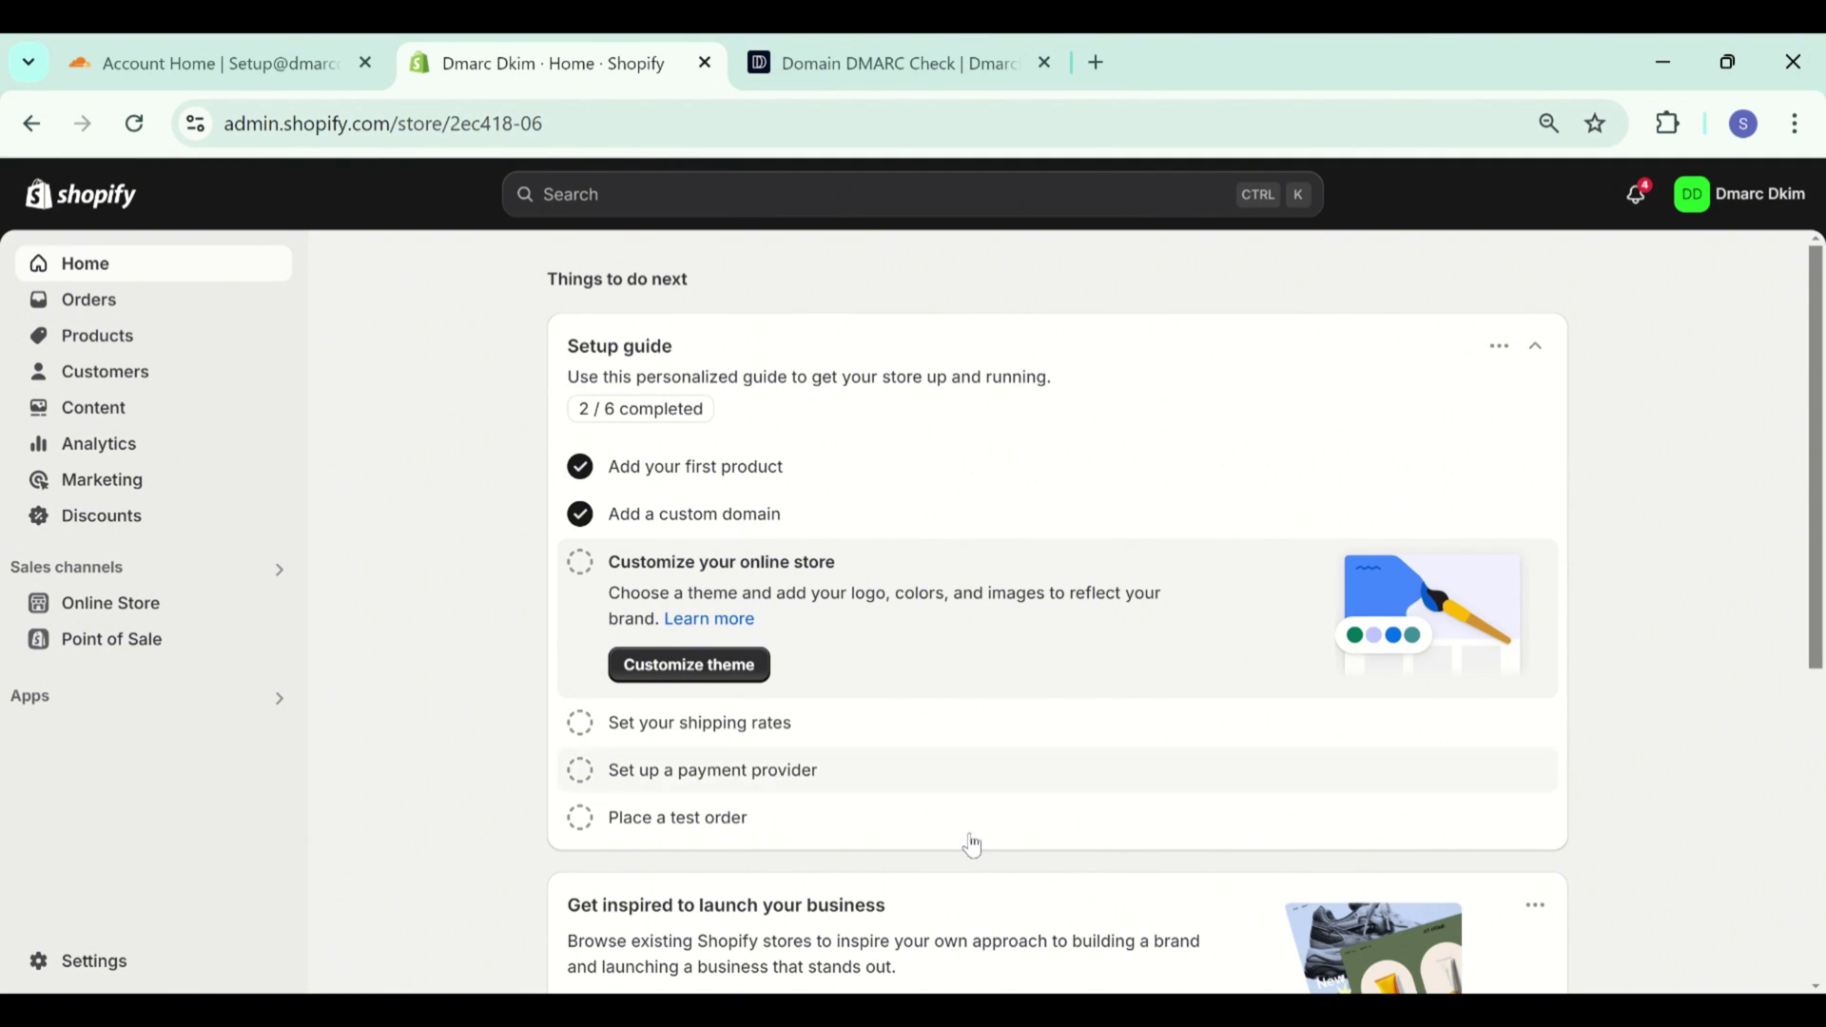
Go to the Shopify store's Settings and open the Domains page.
left_click(126, 962)
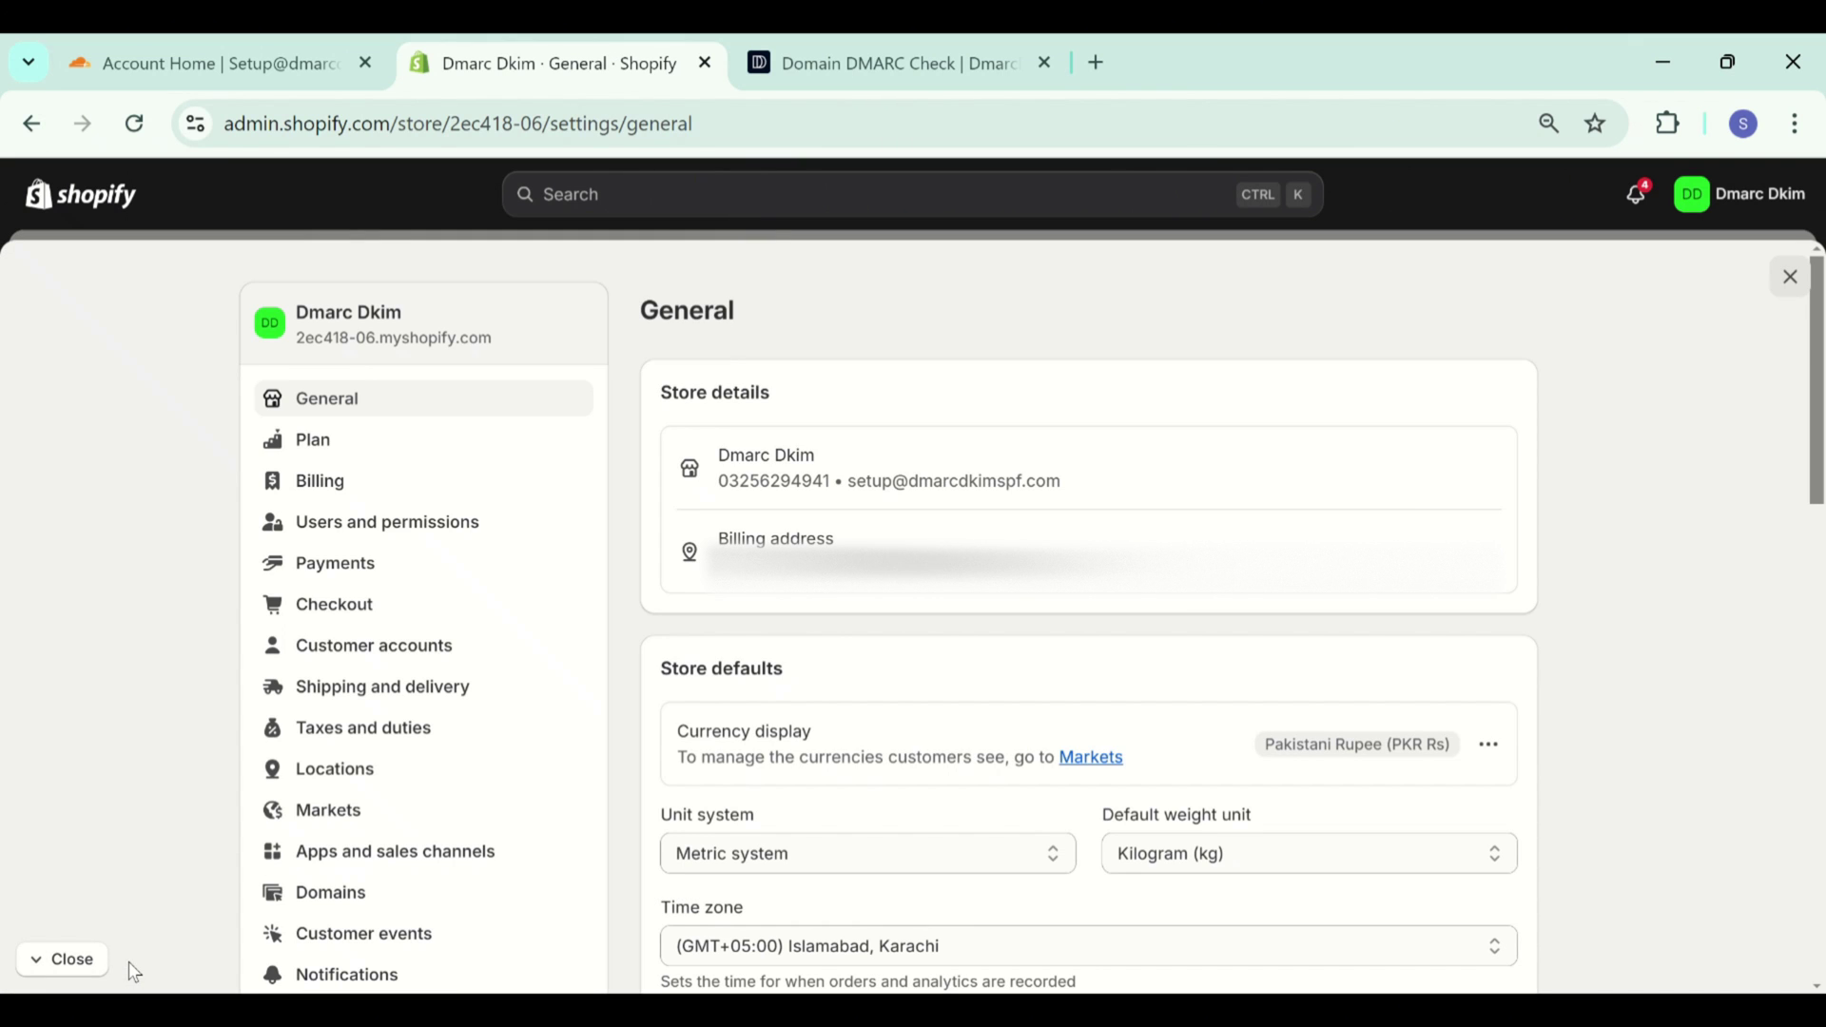
scroll(415, 797, "down", 3)
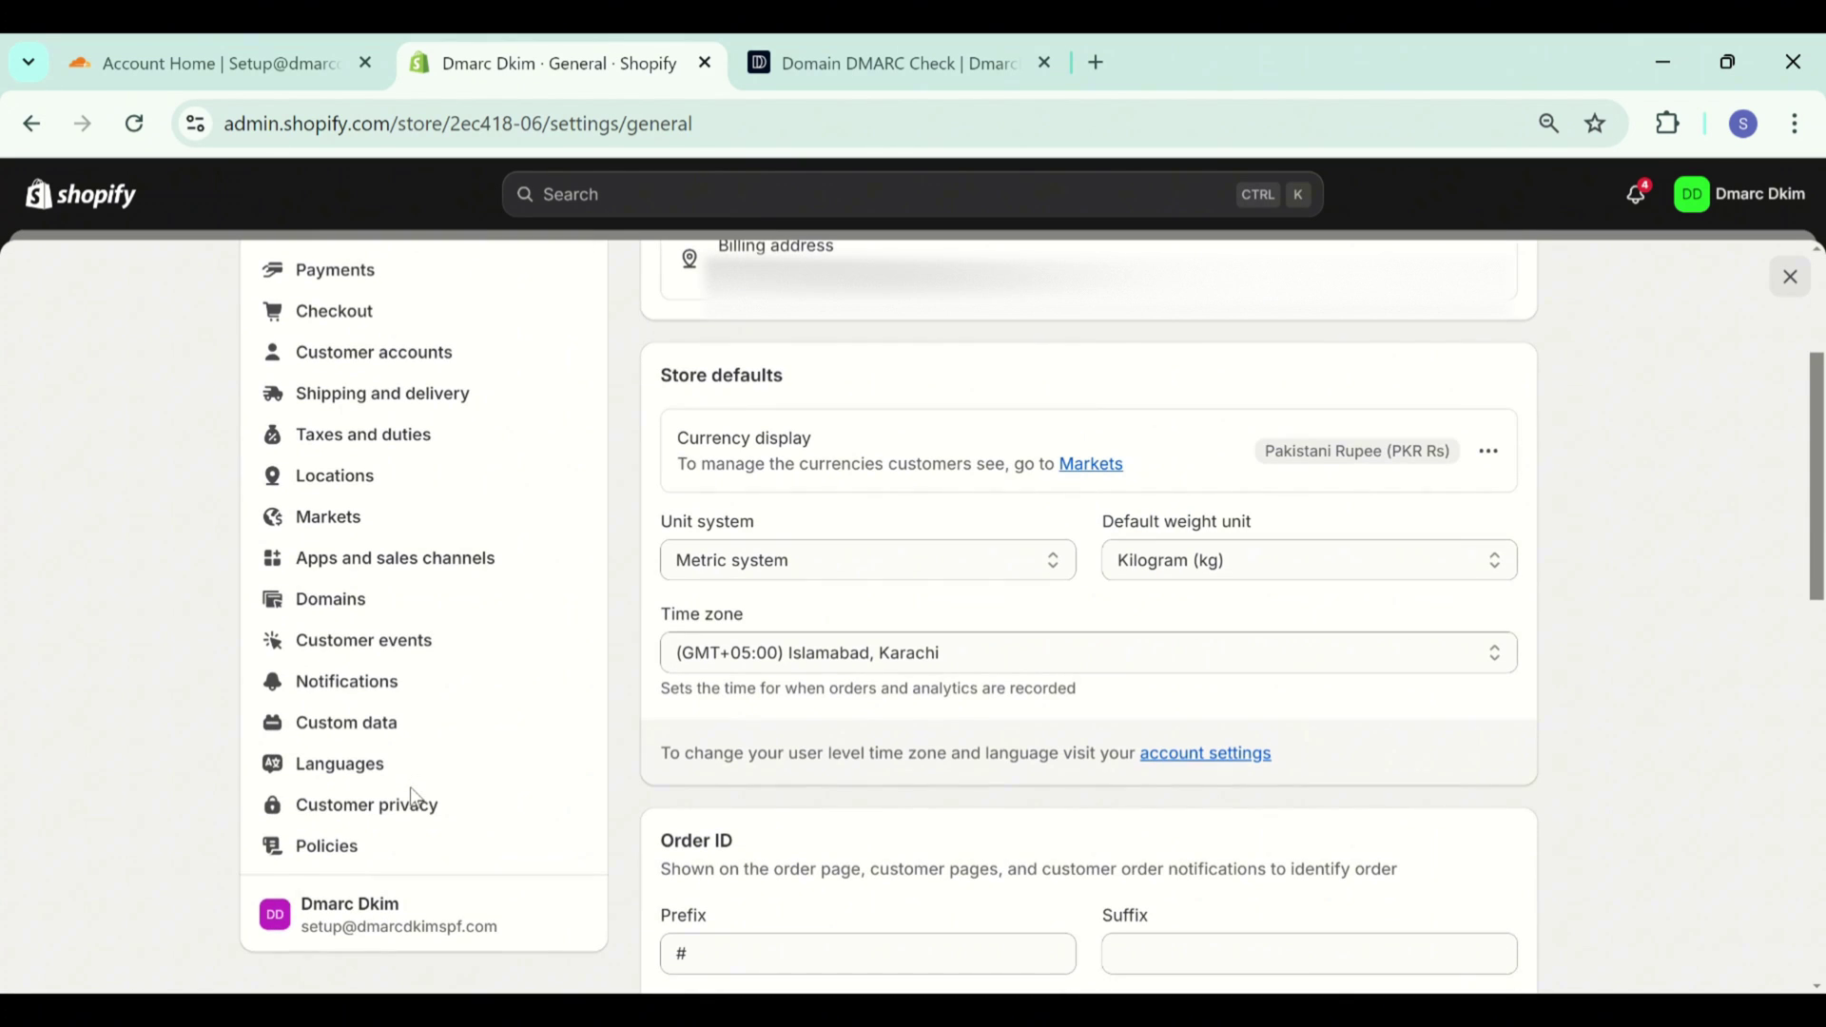
left_click(385, 599)
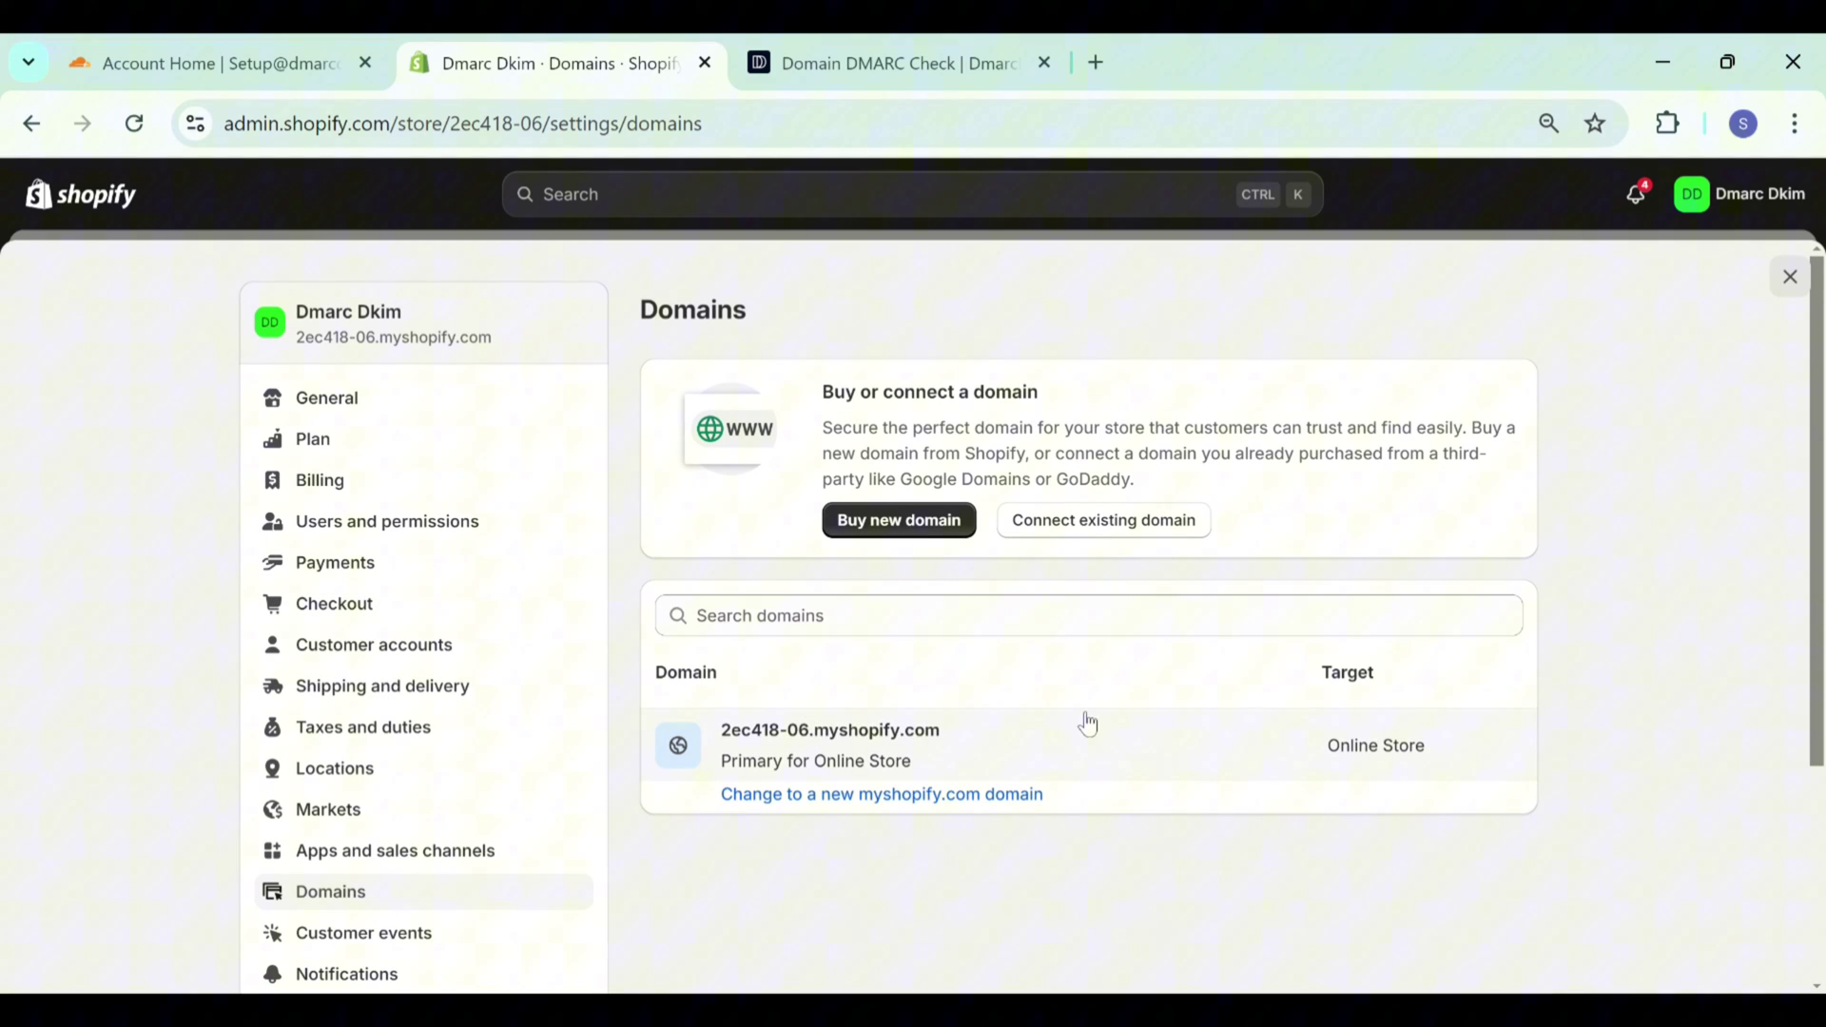
Connect dmarcdkimspf.com, verify its connection, and copy the required A record IP 23.227.38.65.
left_click(1120, 523)
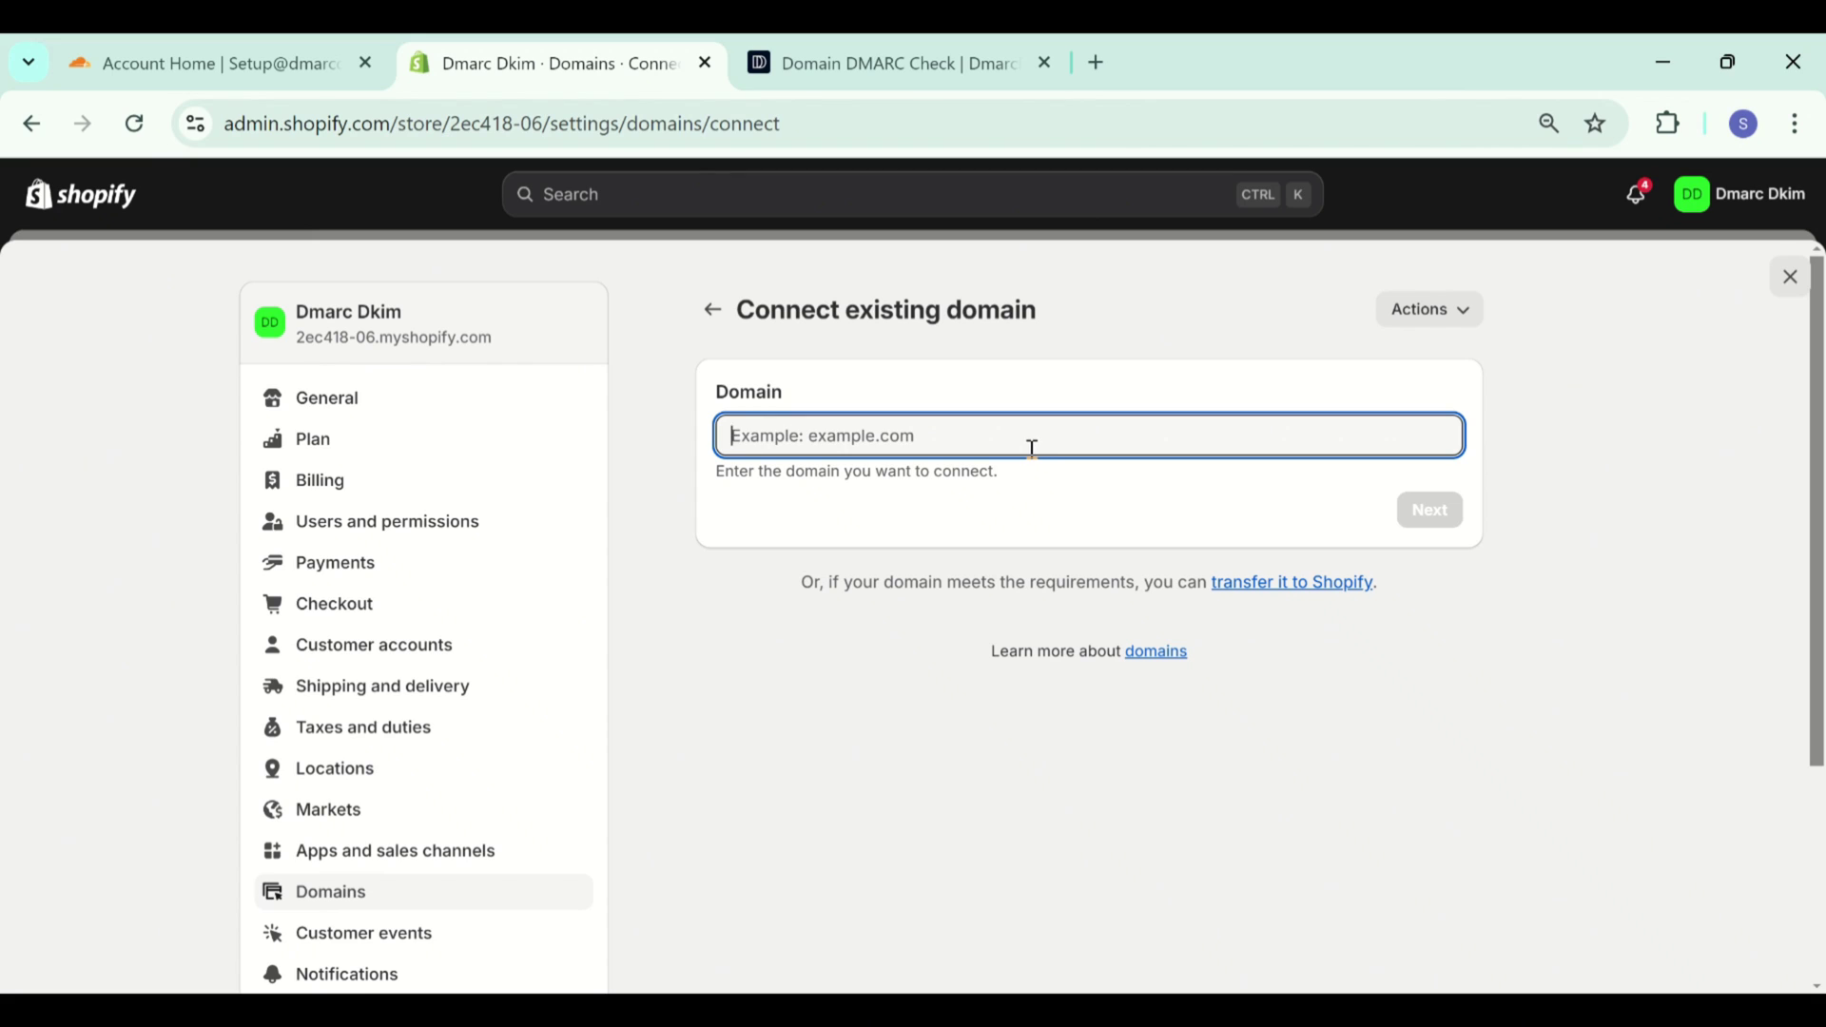
type("dmarcdkims")
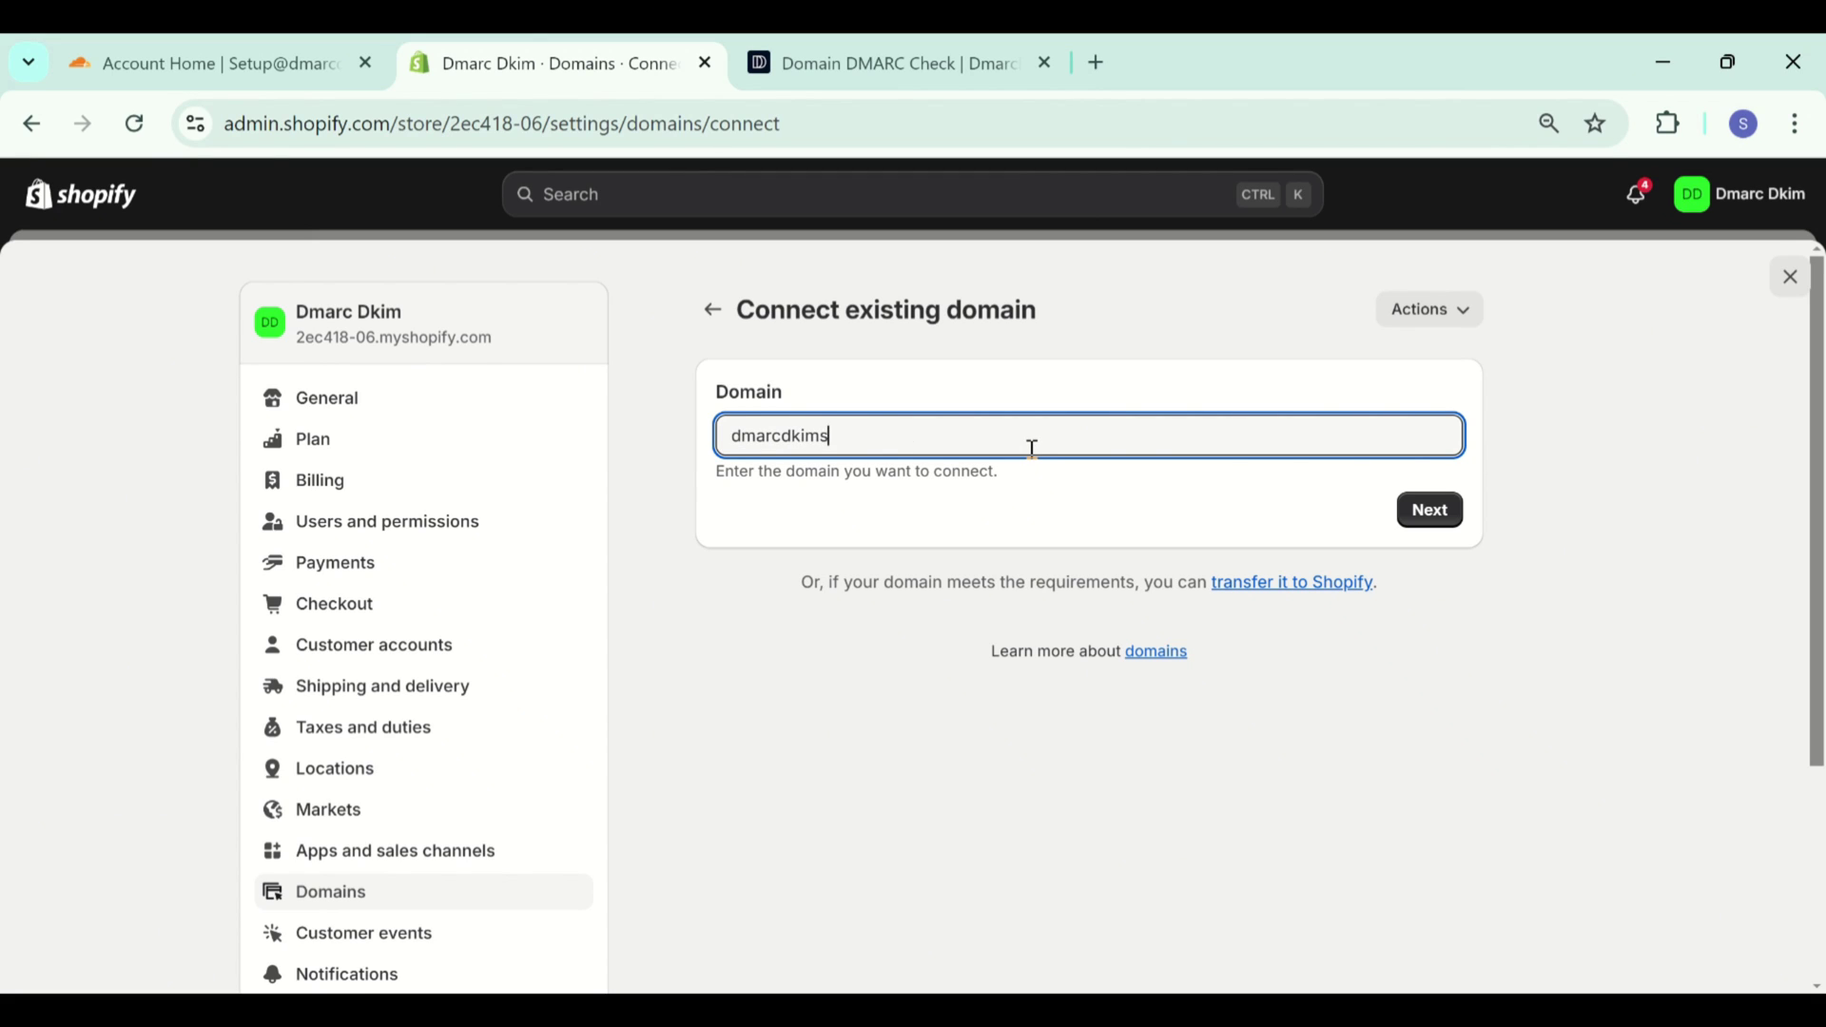
type("pf.com")
left_click(1454, 509)
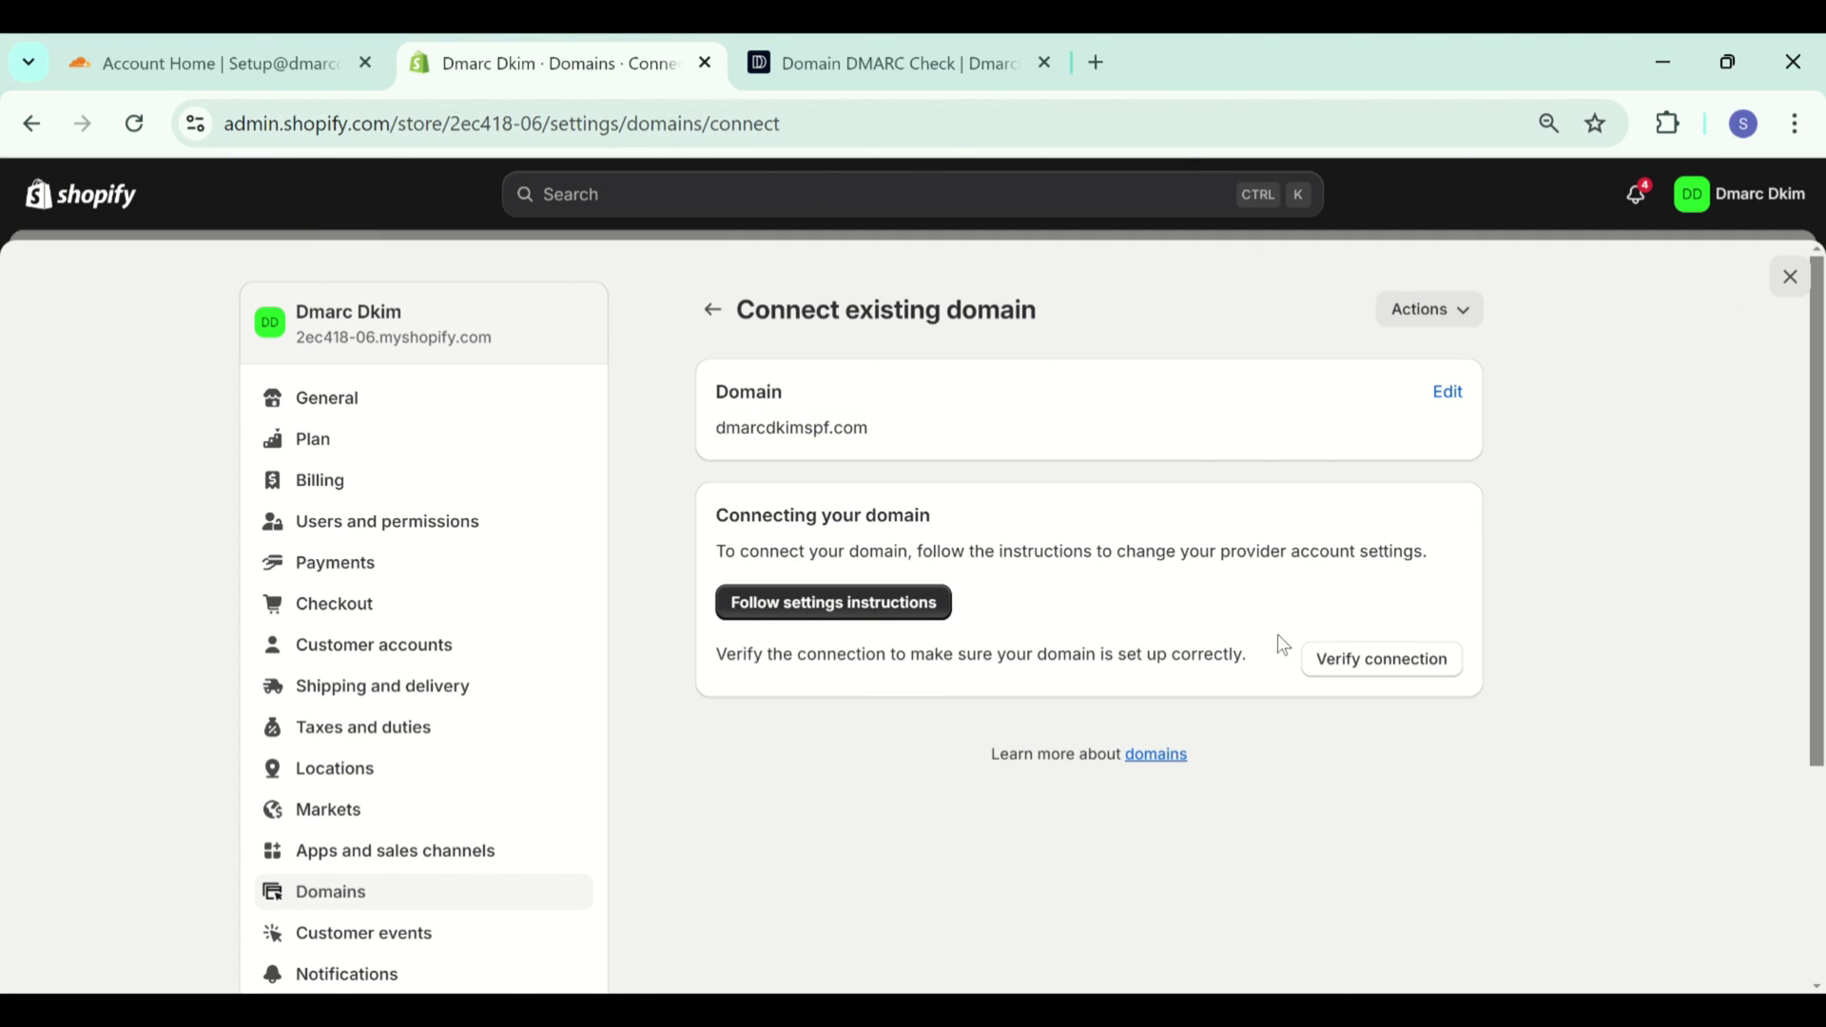
left_click(1332, 664)
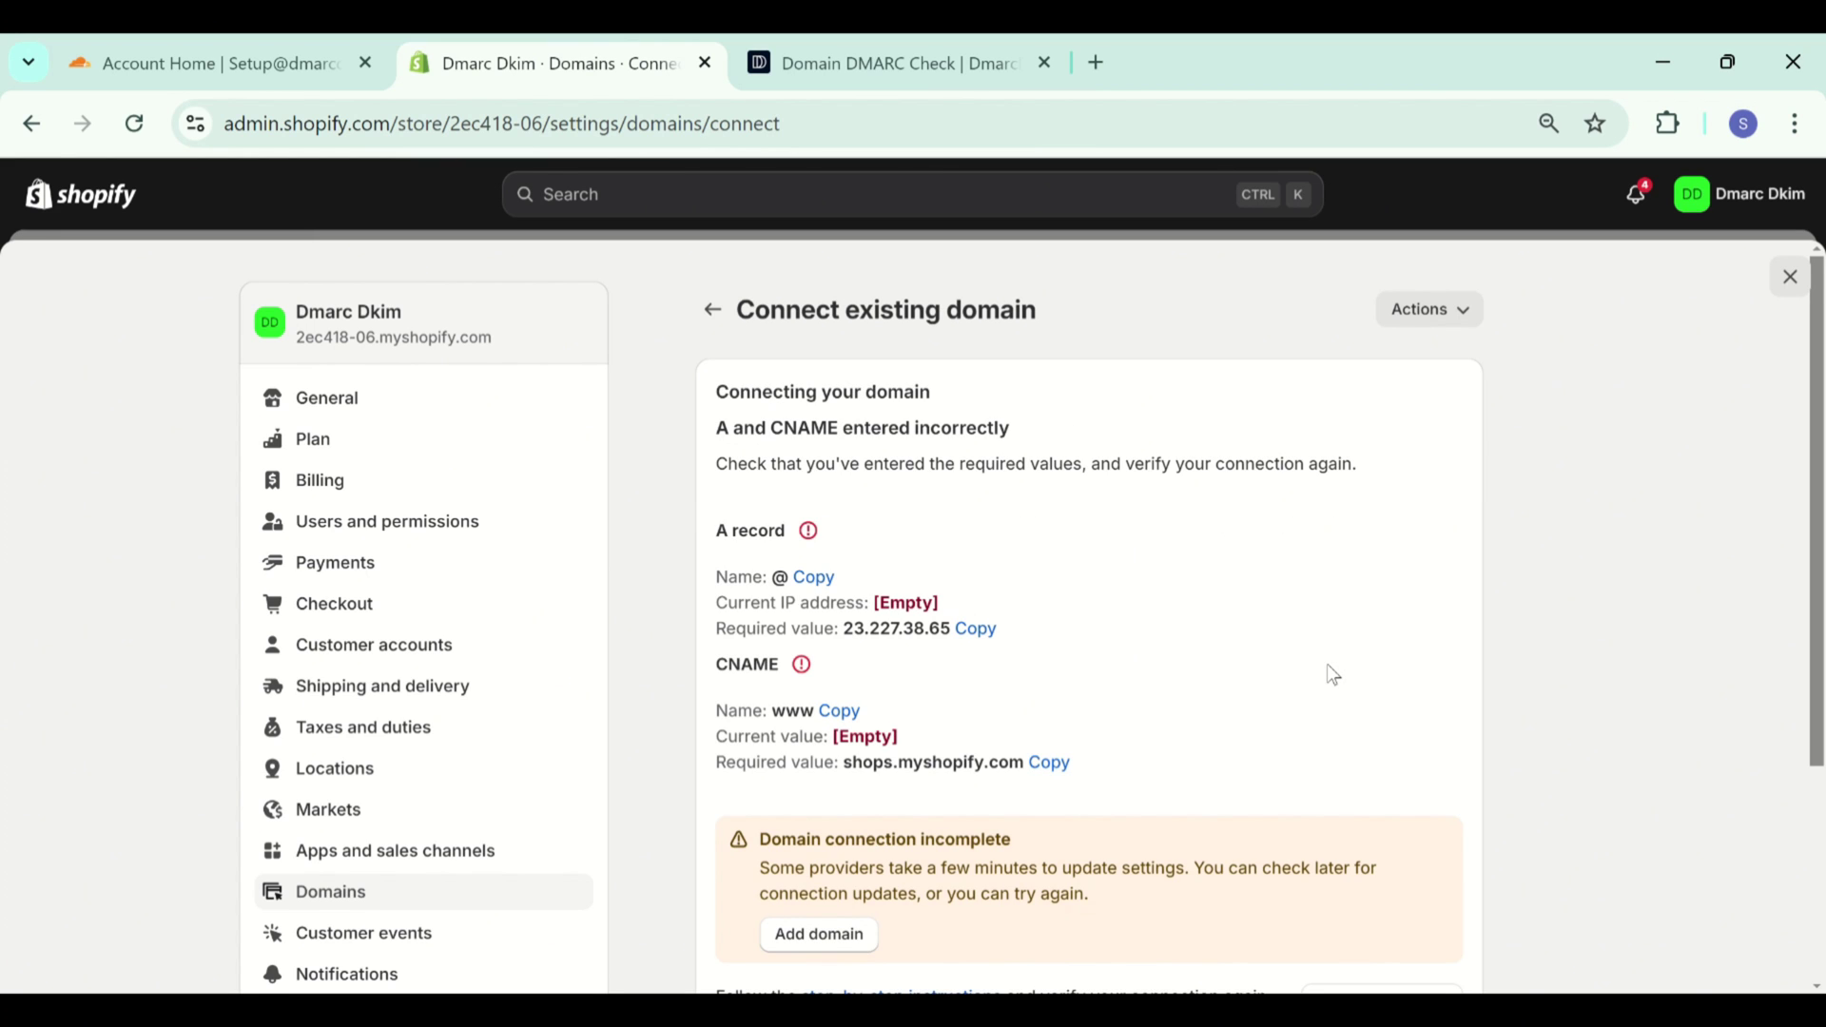
scroll(1333, 674, "down", 1)
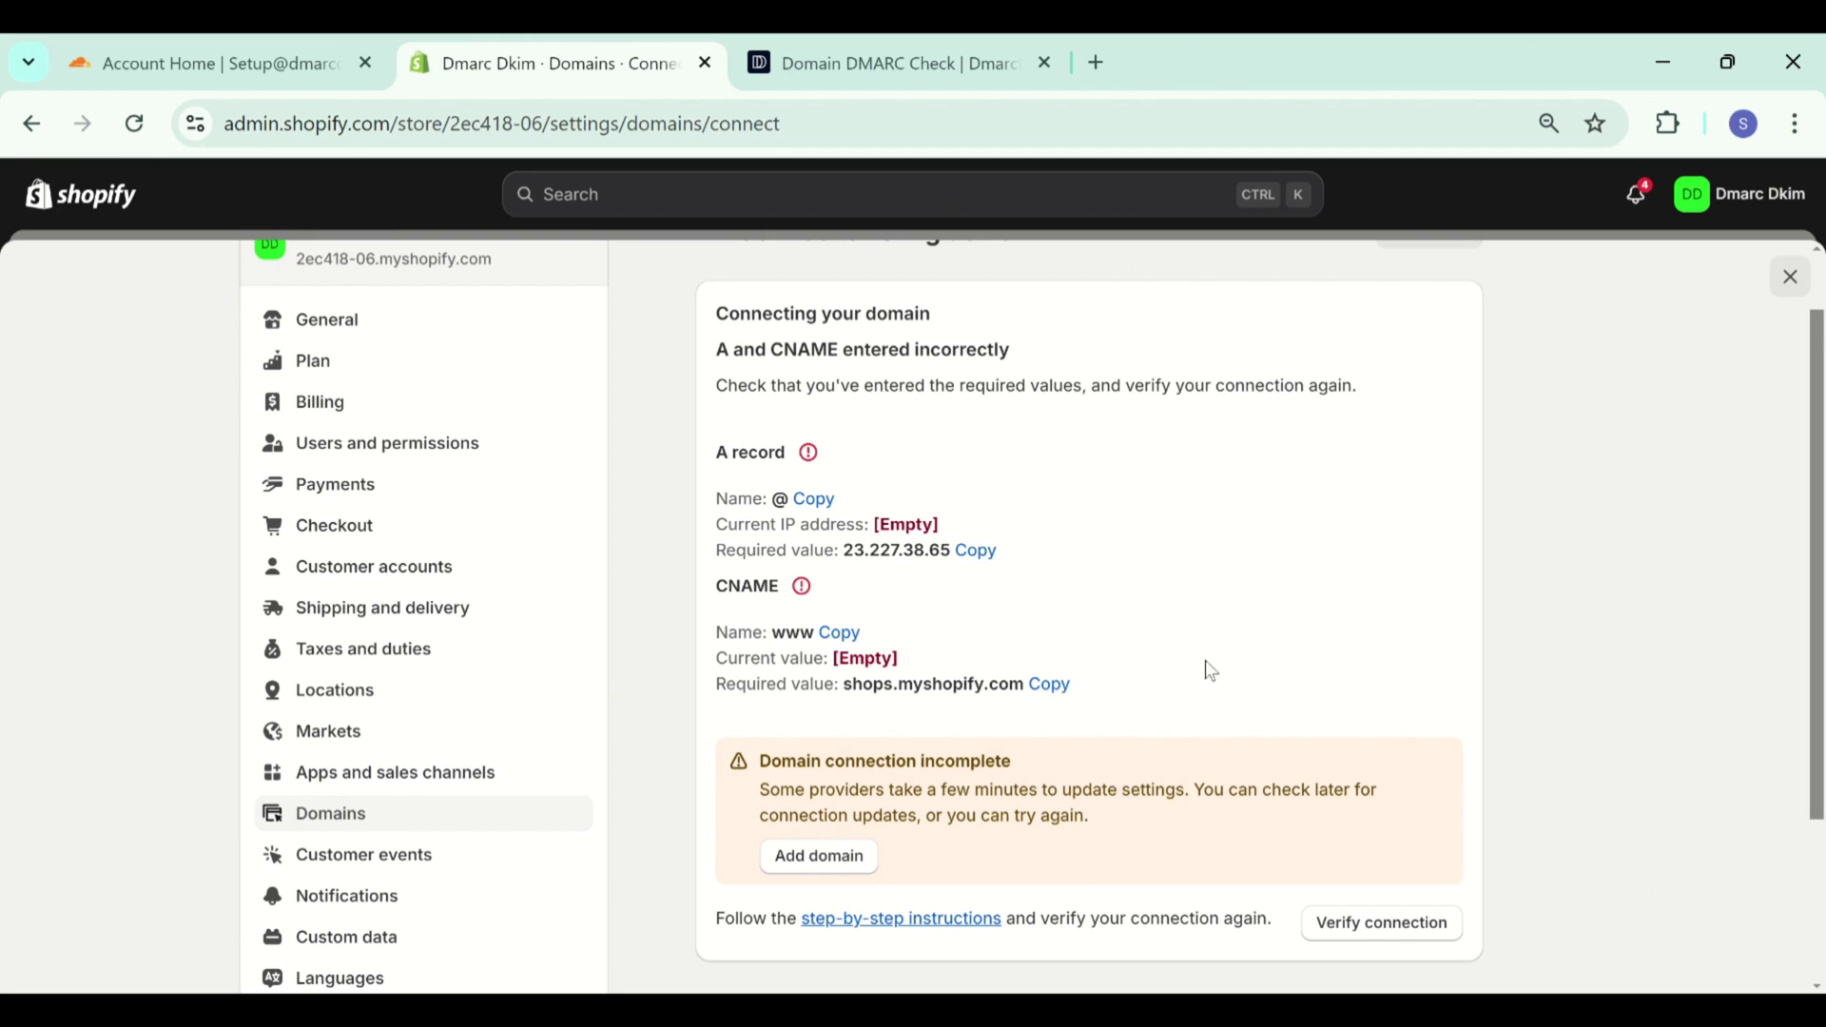
left_click(979, 554)
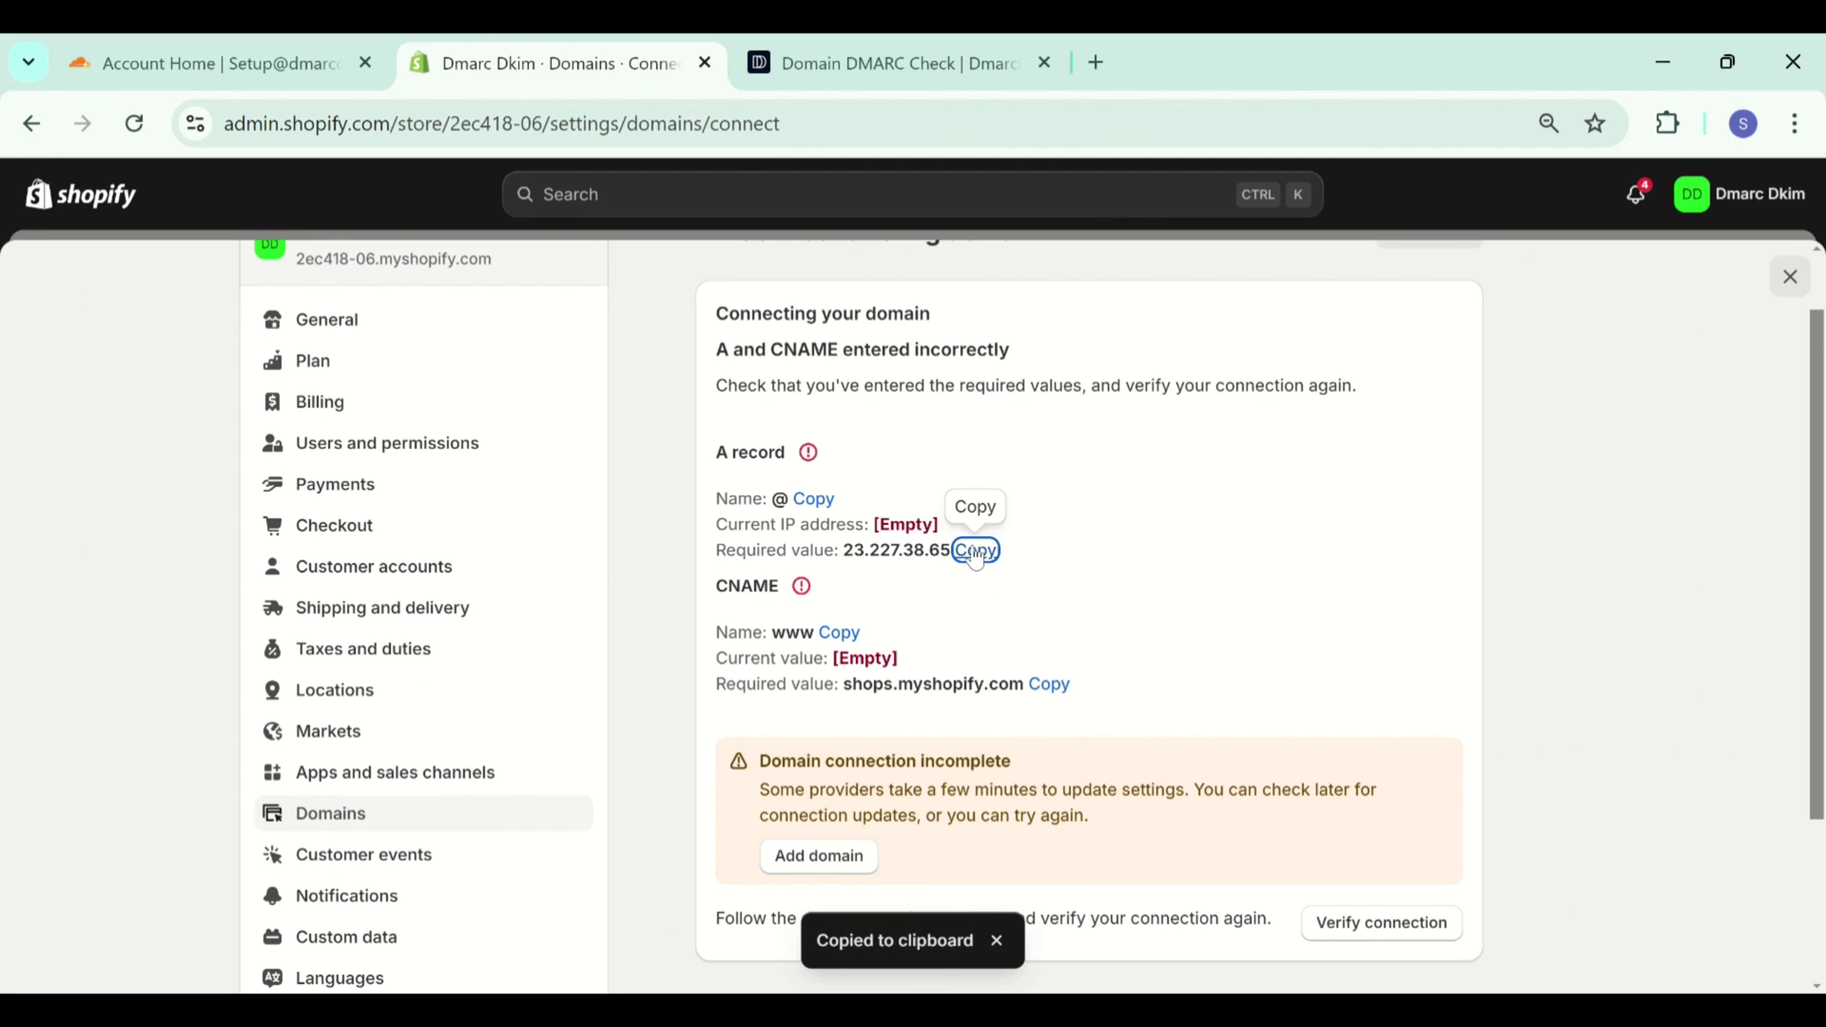
In Cloudflare, go to the DNS records of the dmarcdkimspf.com website.
left_click(211, 55)
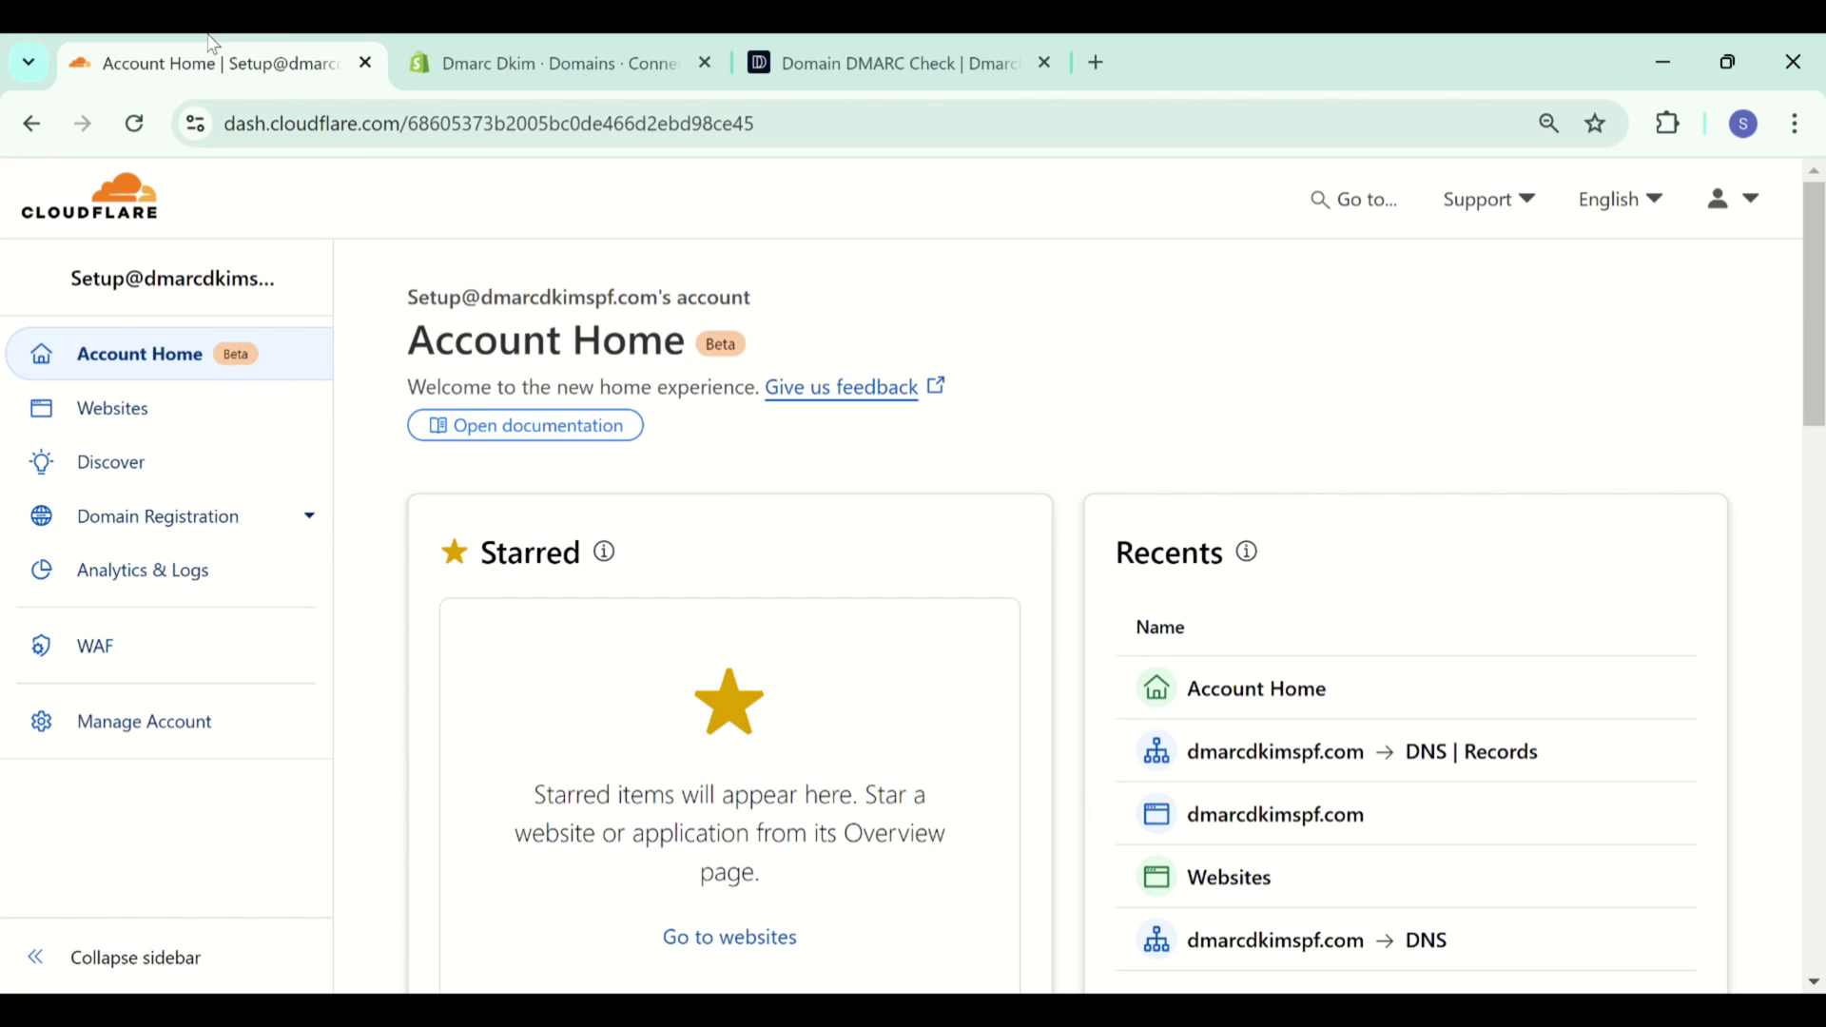
left_click(237, 421)
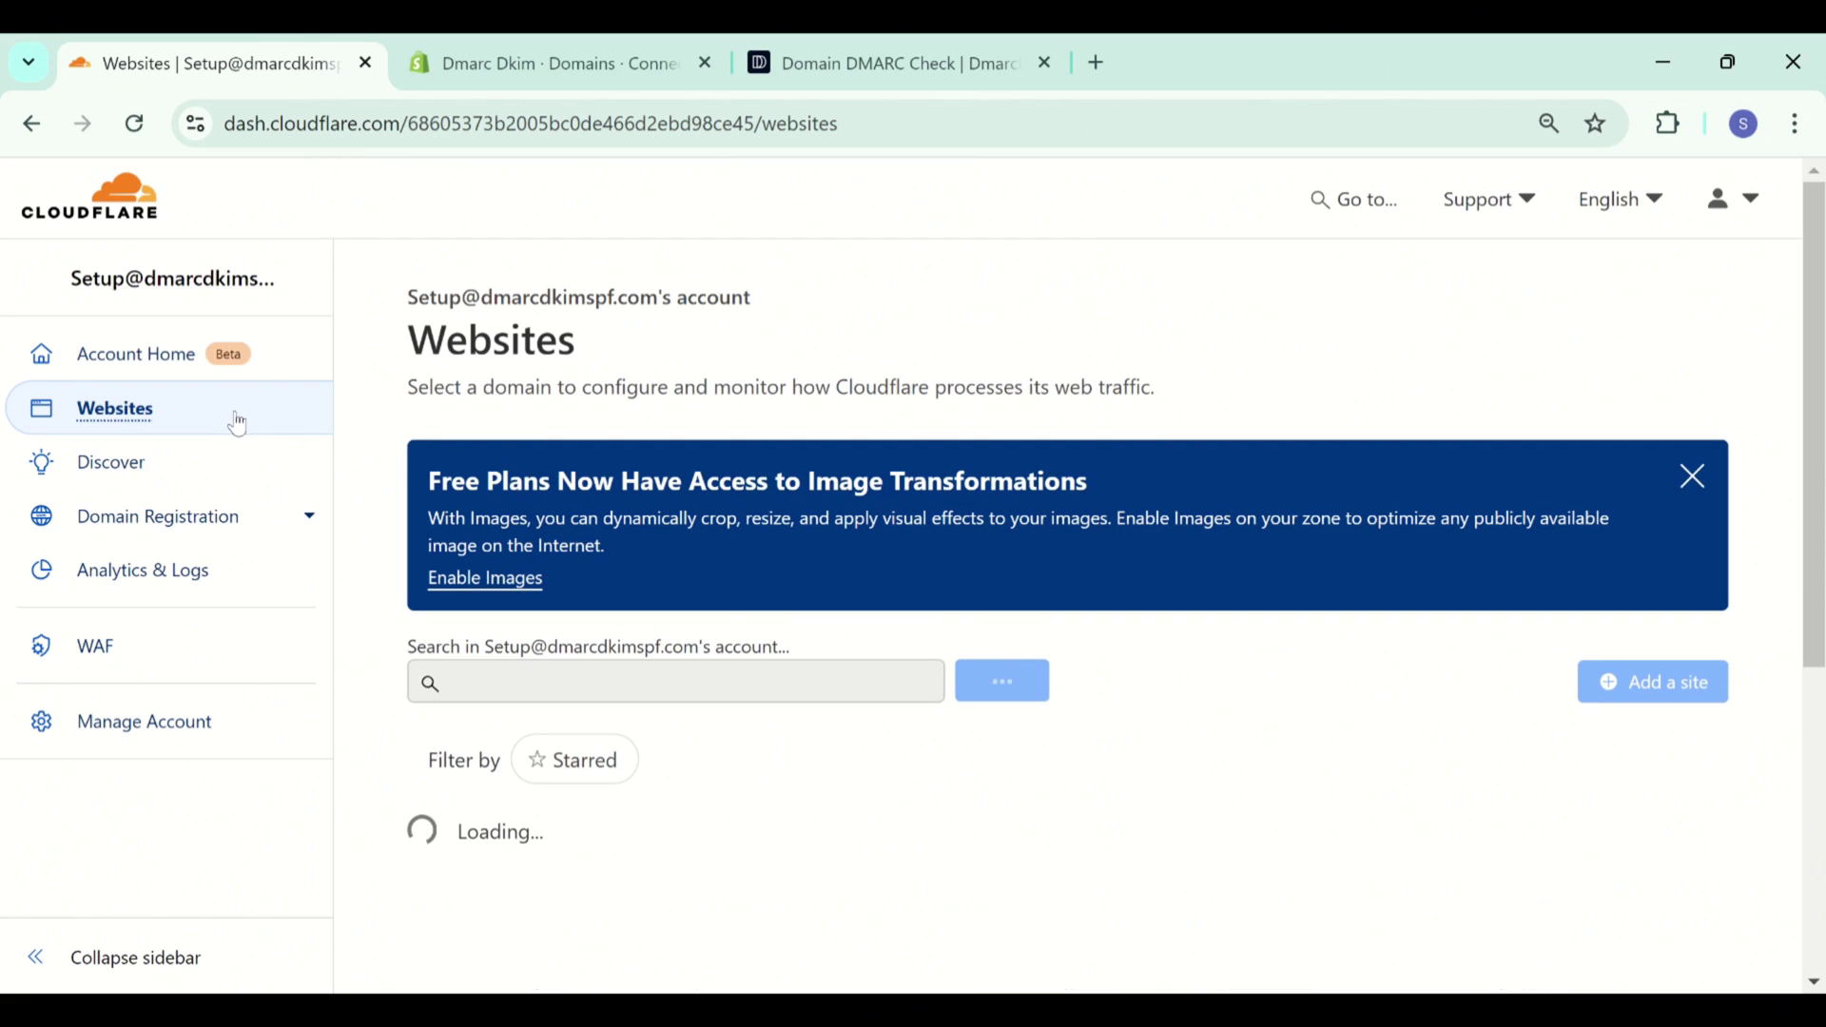
scroll(711, 766, "down", 1)
left_click(711, 767)
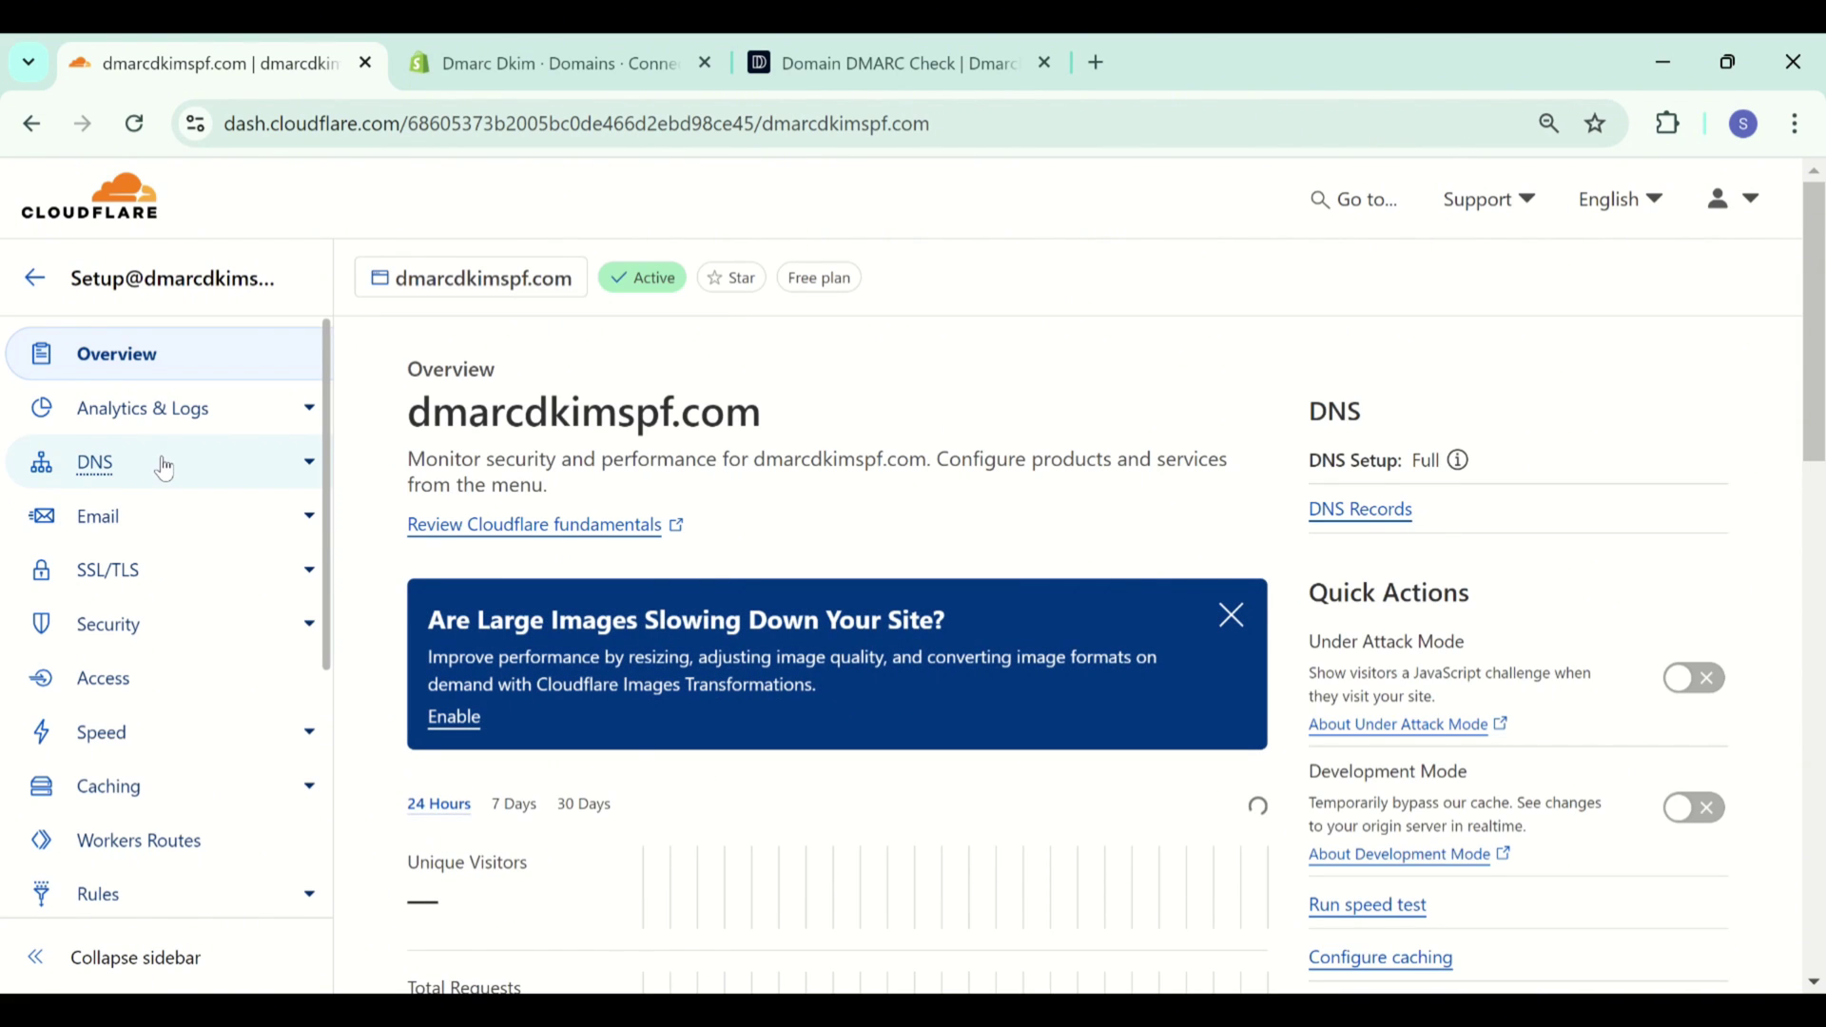
left_click(164, 464)
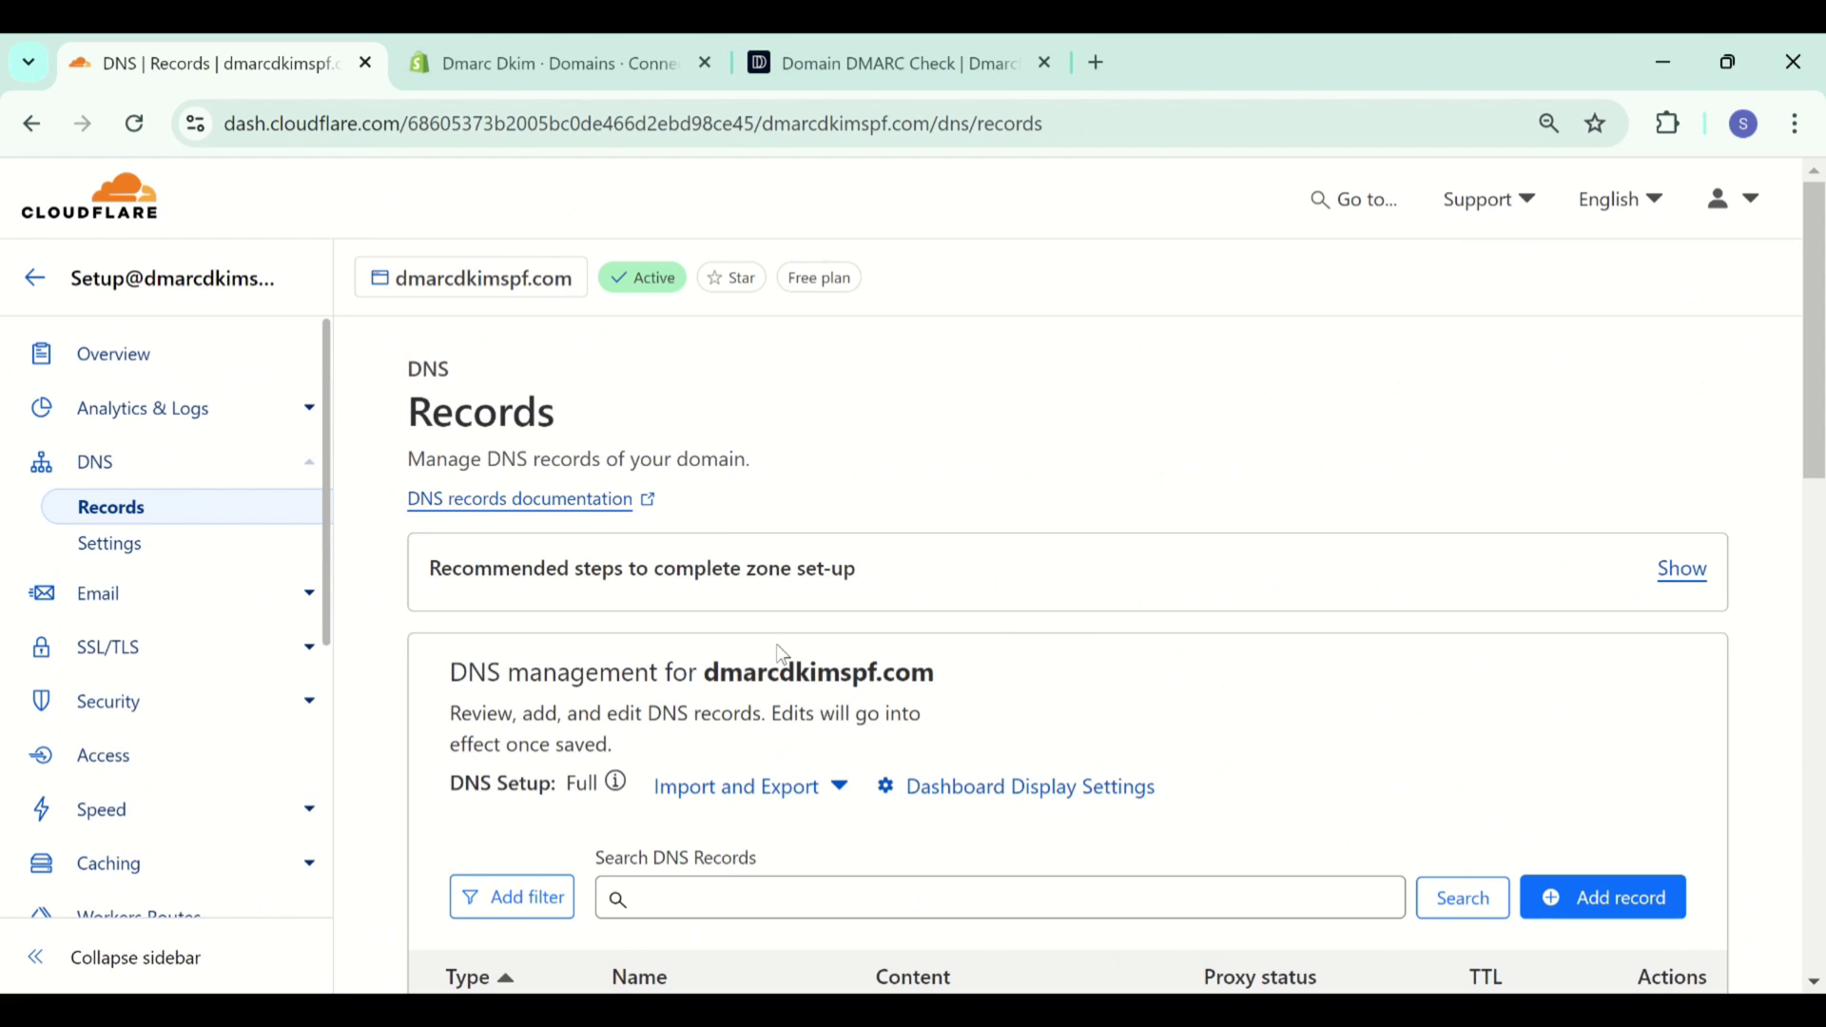
scroll(781, 654, "down", 2)
scroll(782, 654, "down", 1)
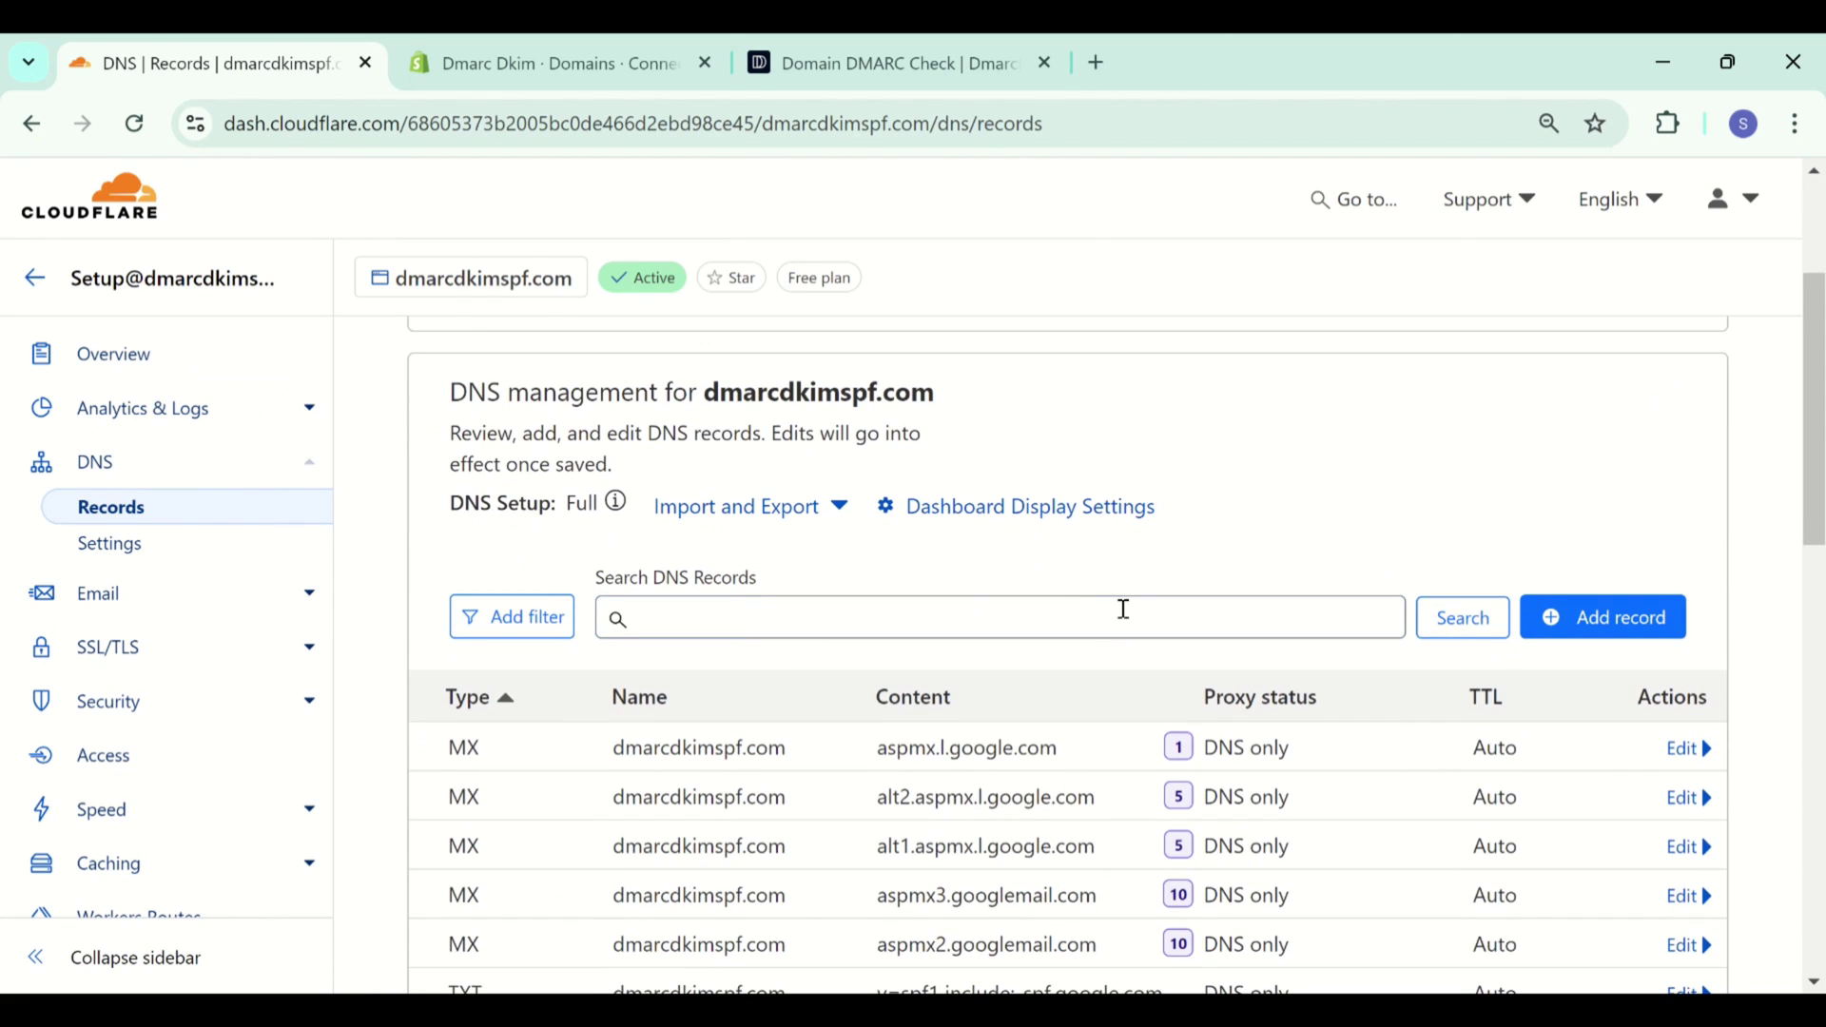
Add a DNS-only A record for @ pointing to 23.227.38.65.
left_click(1603, 618)
scroll(1560, 631, "down", 3)
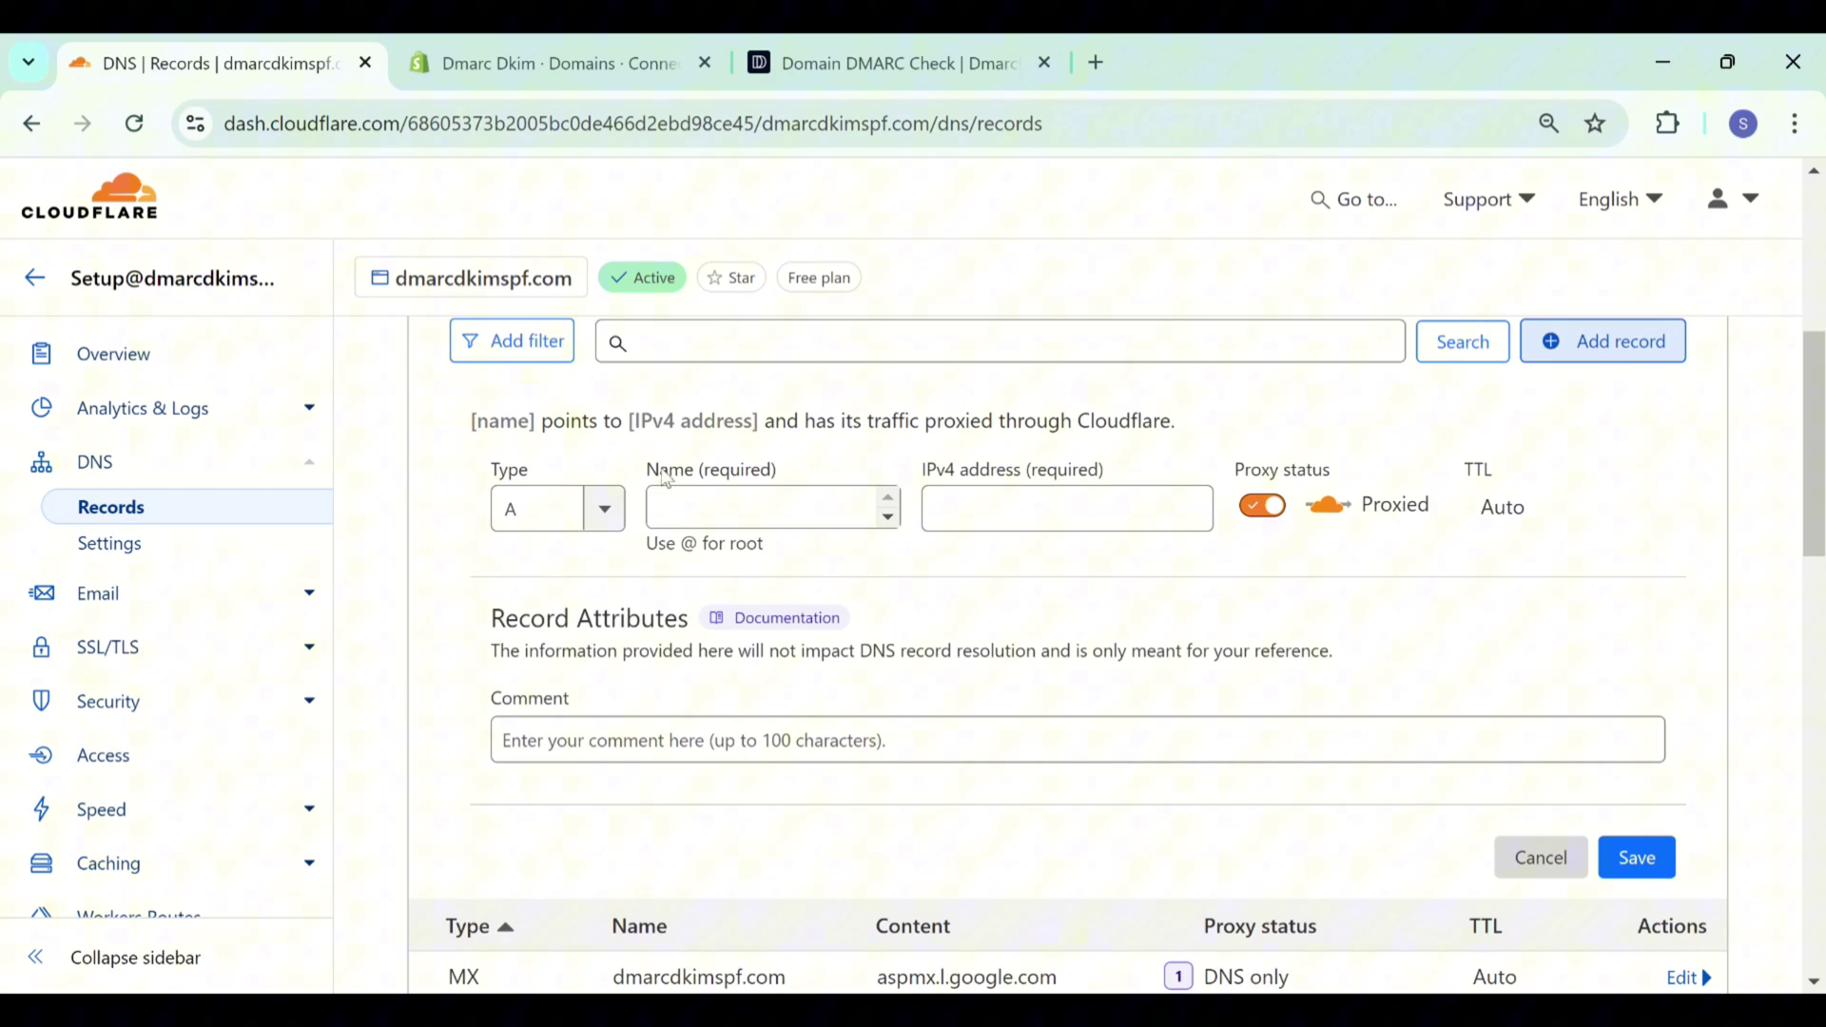
left_click(691, 514)
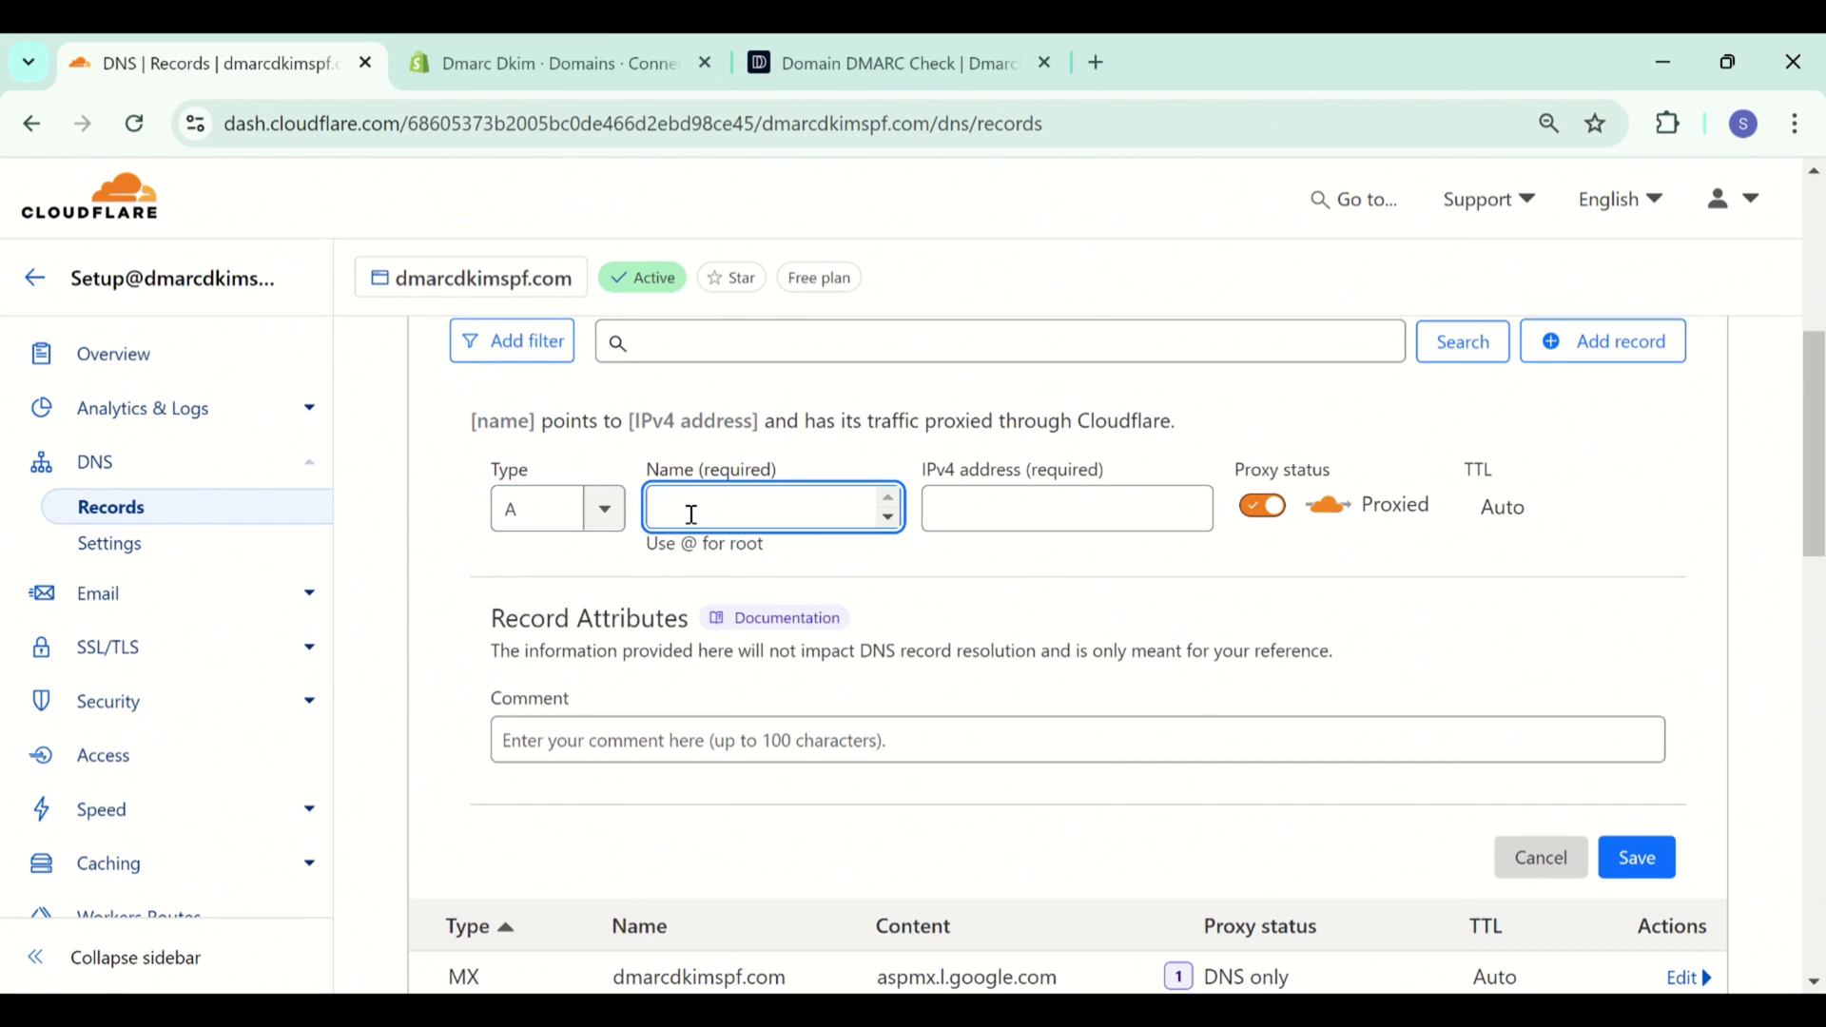
key("ctrl+Tab")
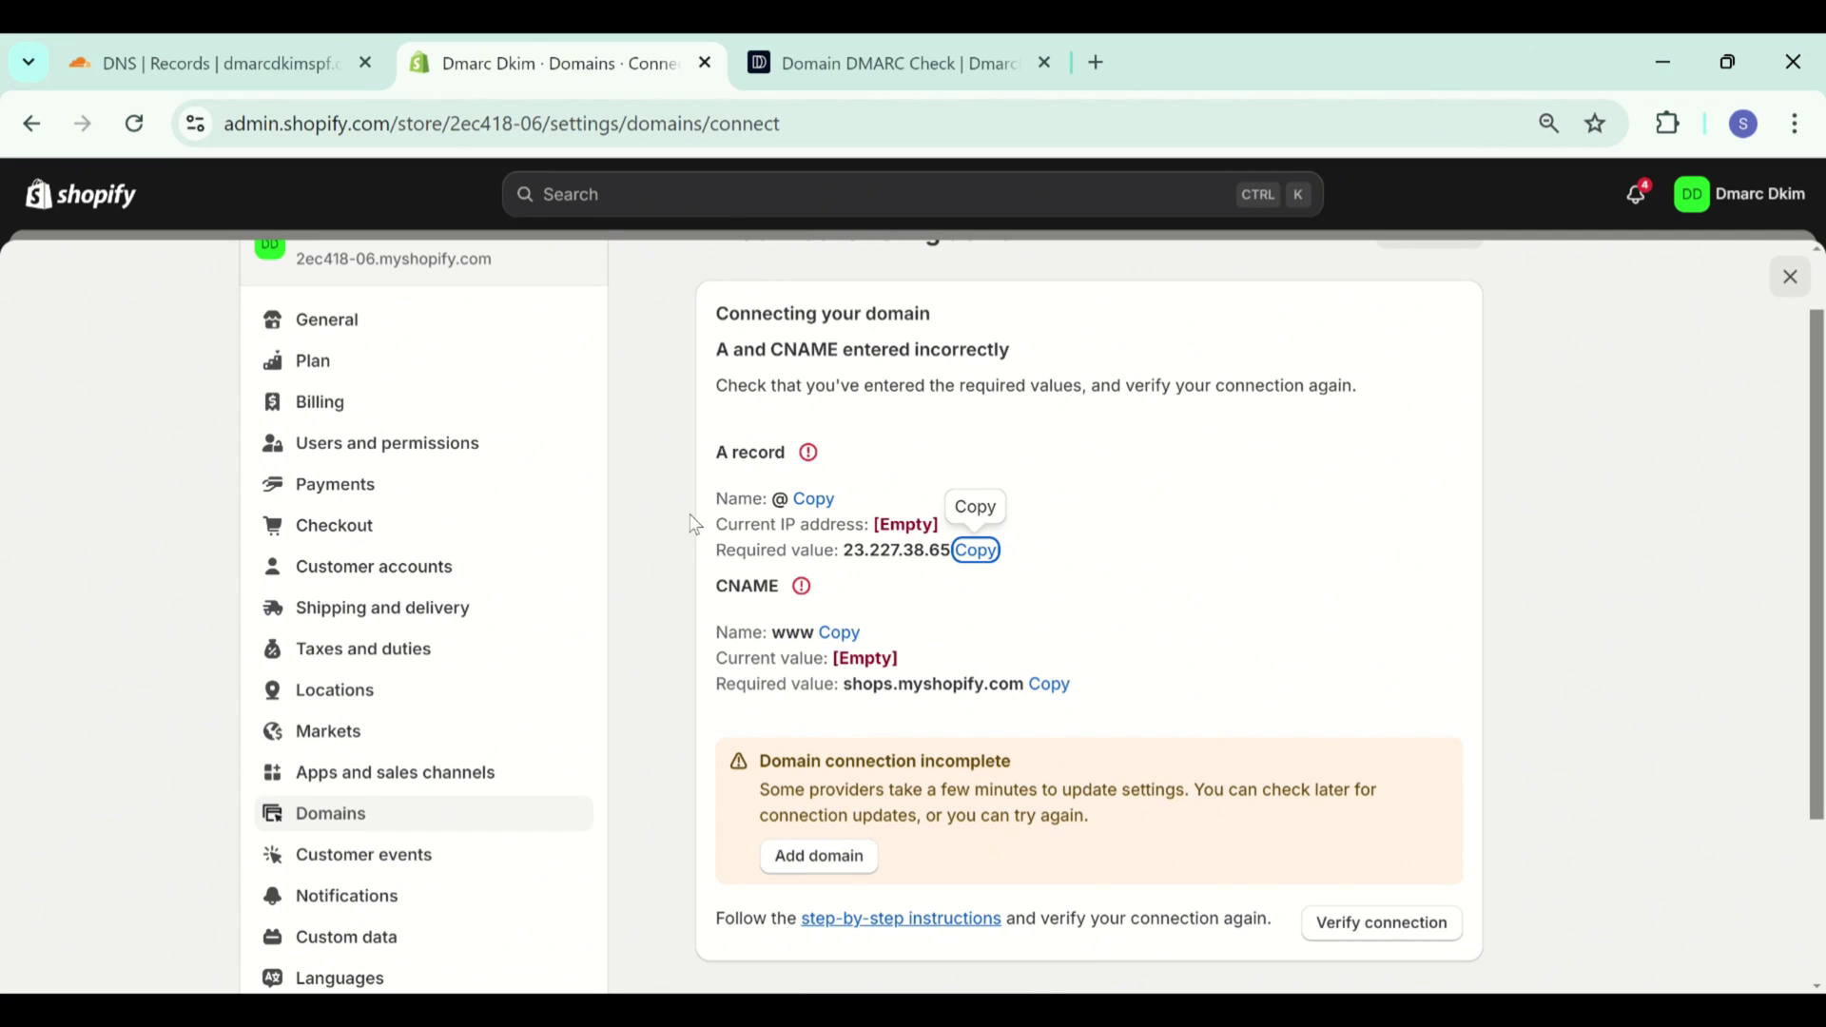
left_click(311, 43)
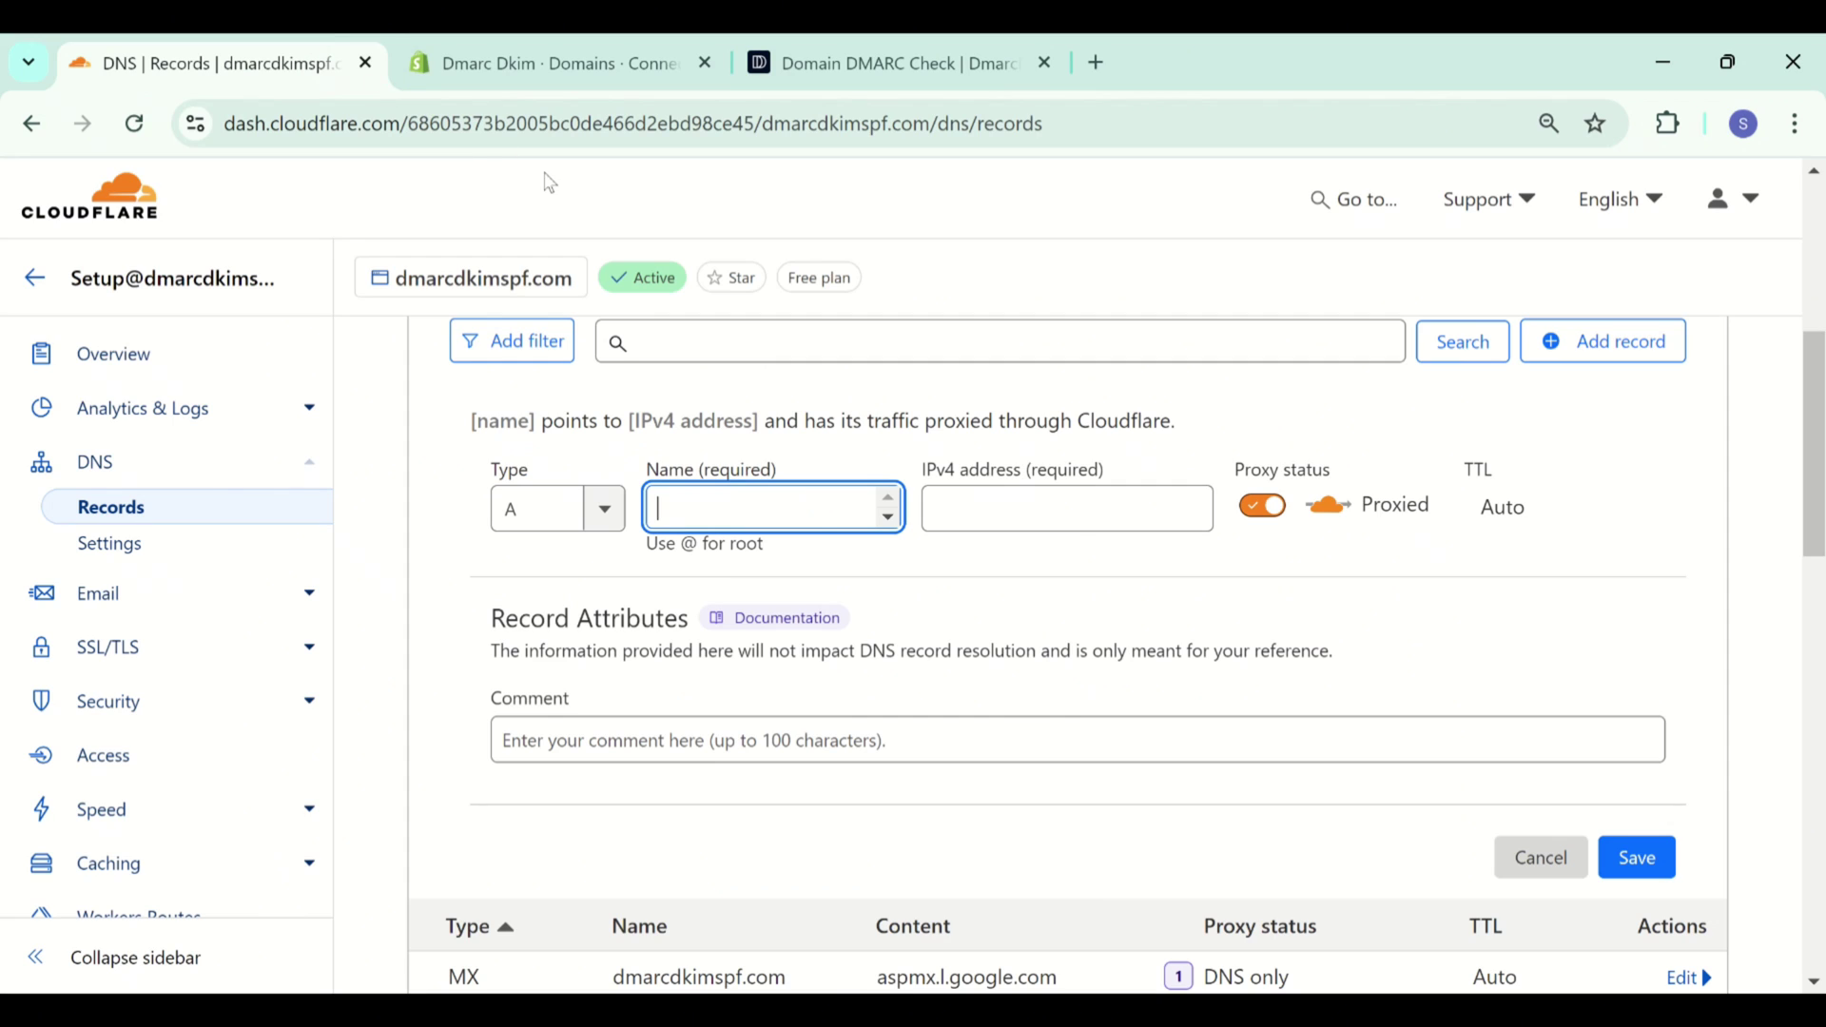
type("@")
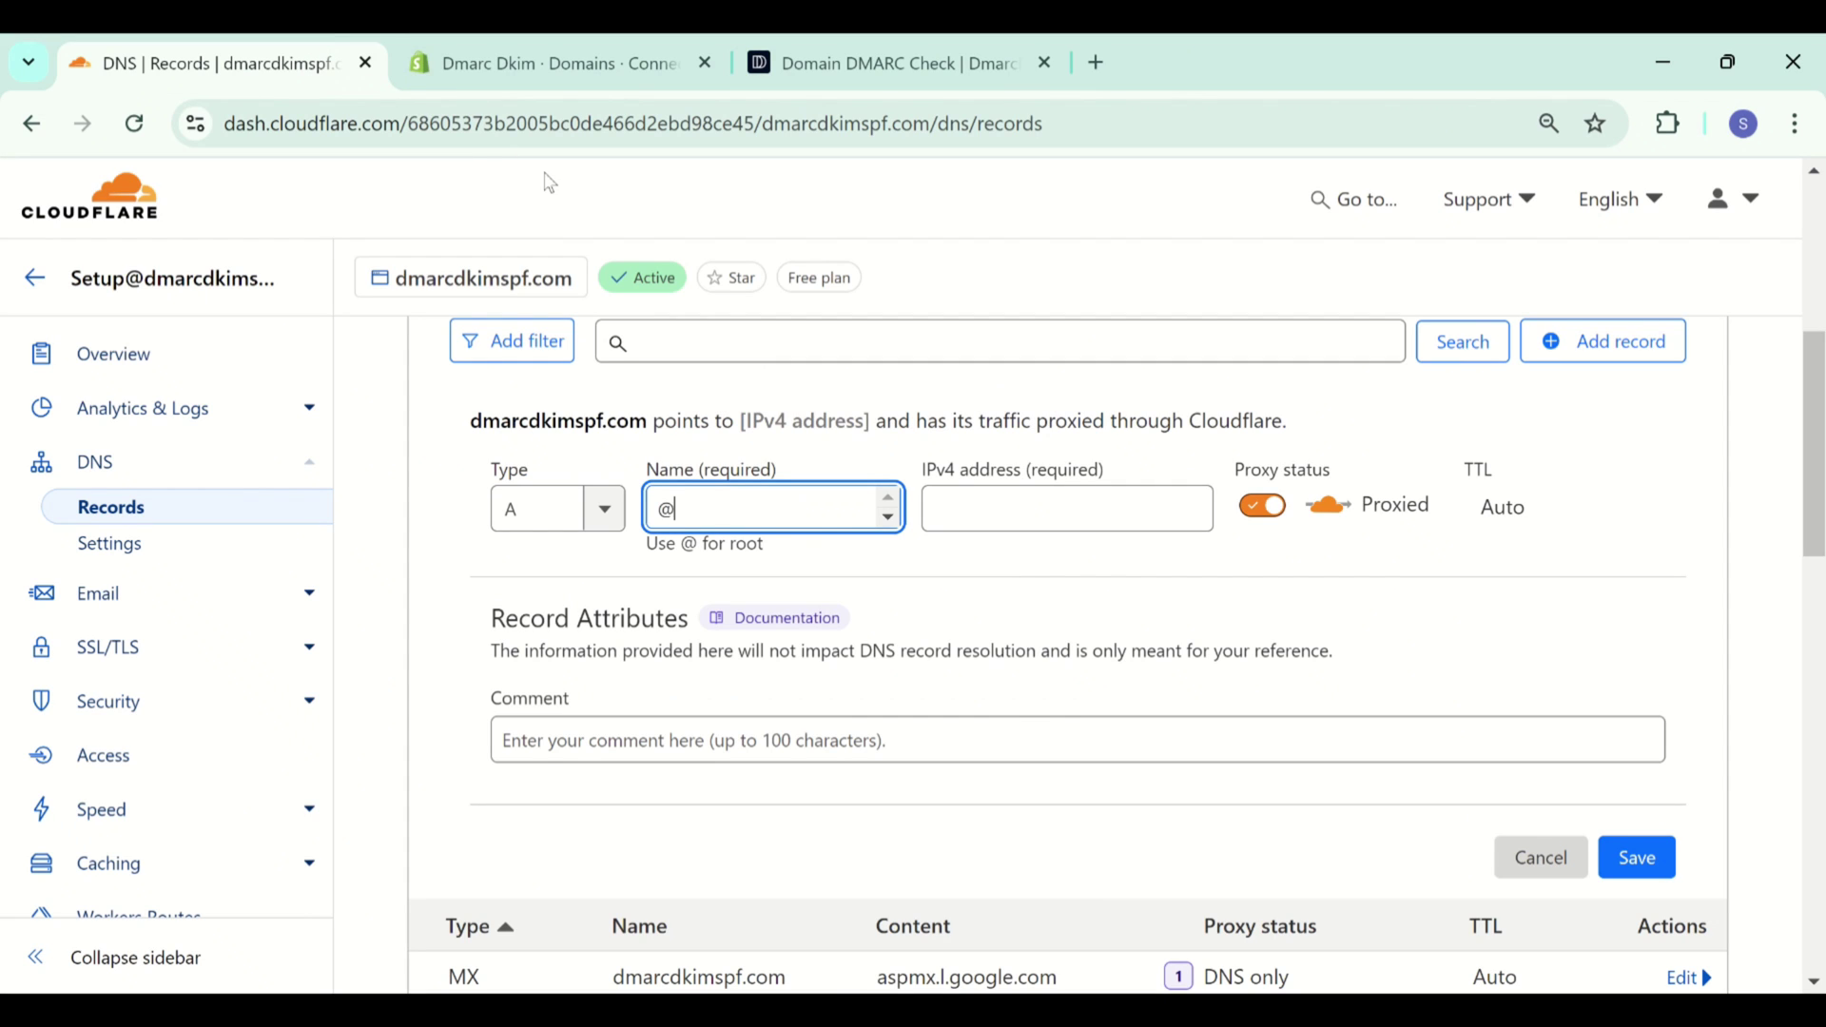
left_click(1117, 531)
type("23.227.38.65")
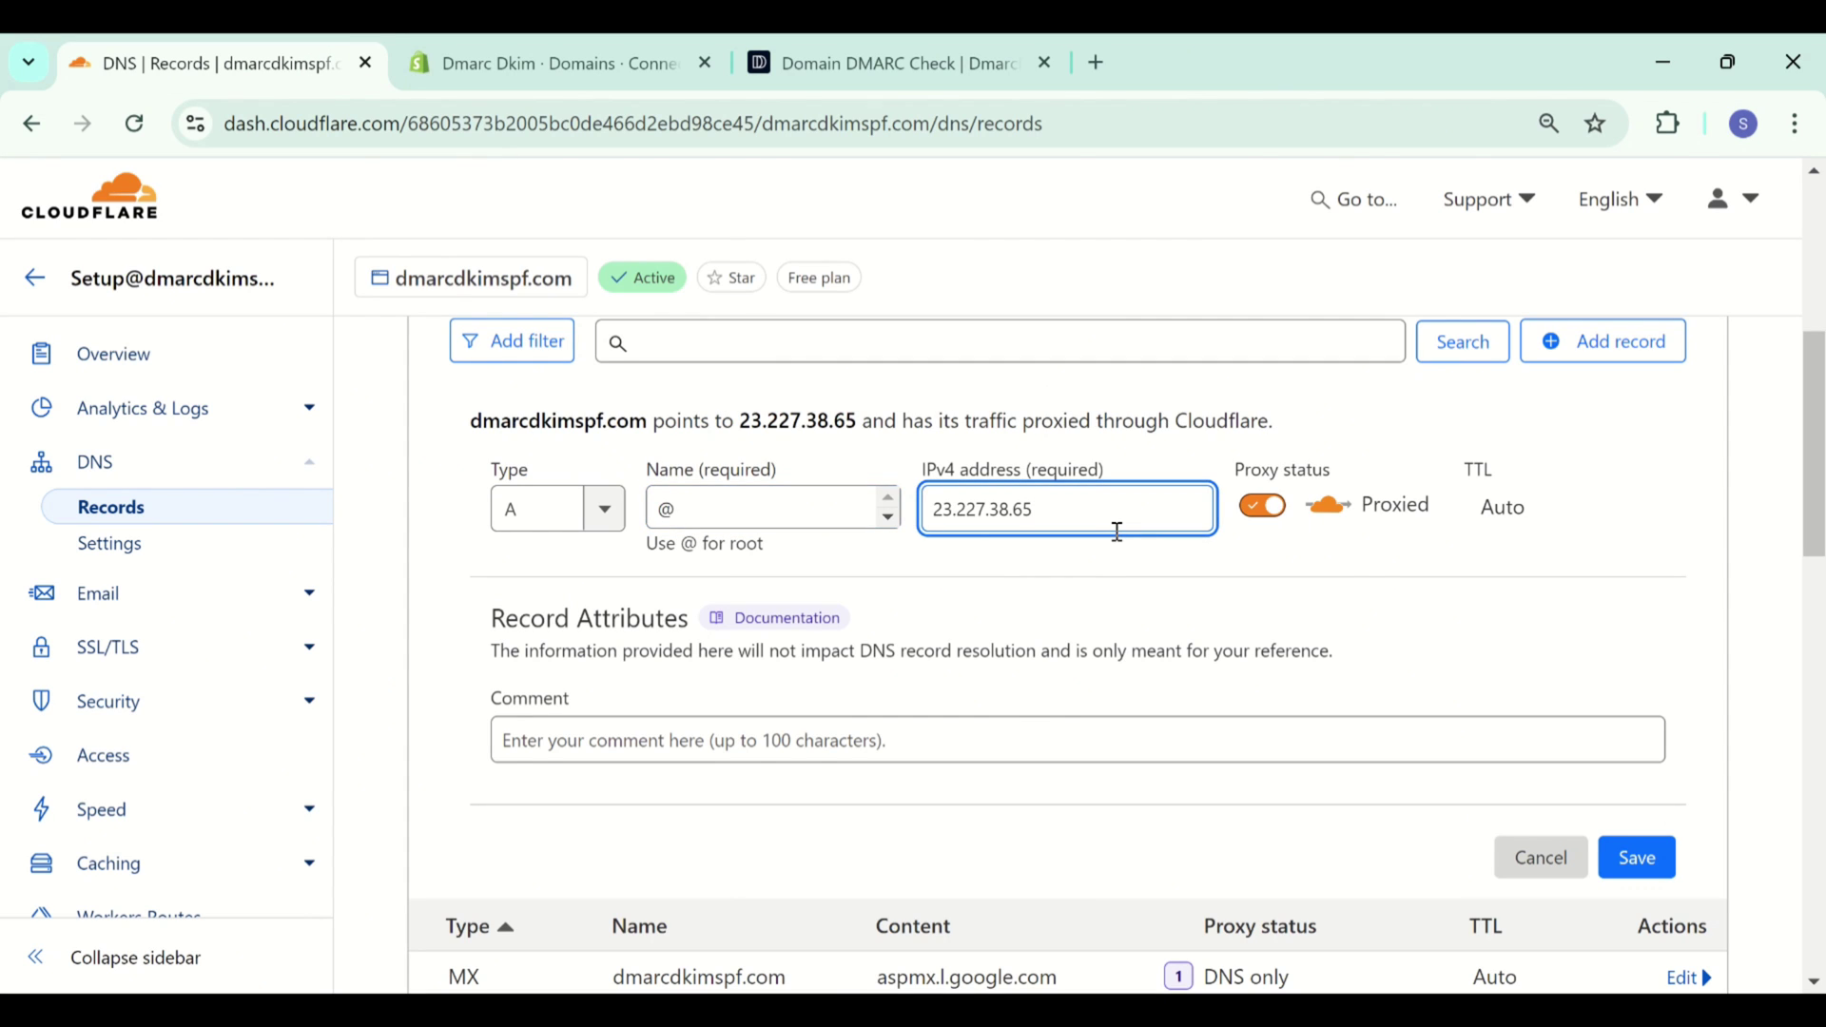
left_click(1268, 516)
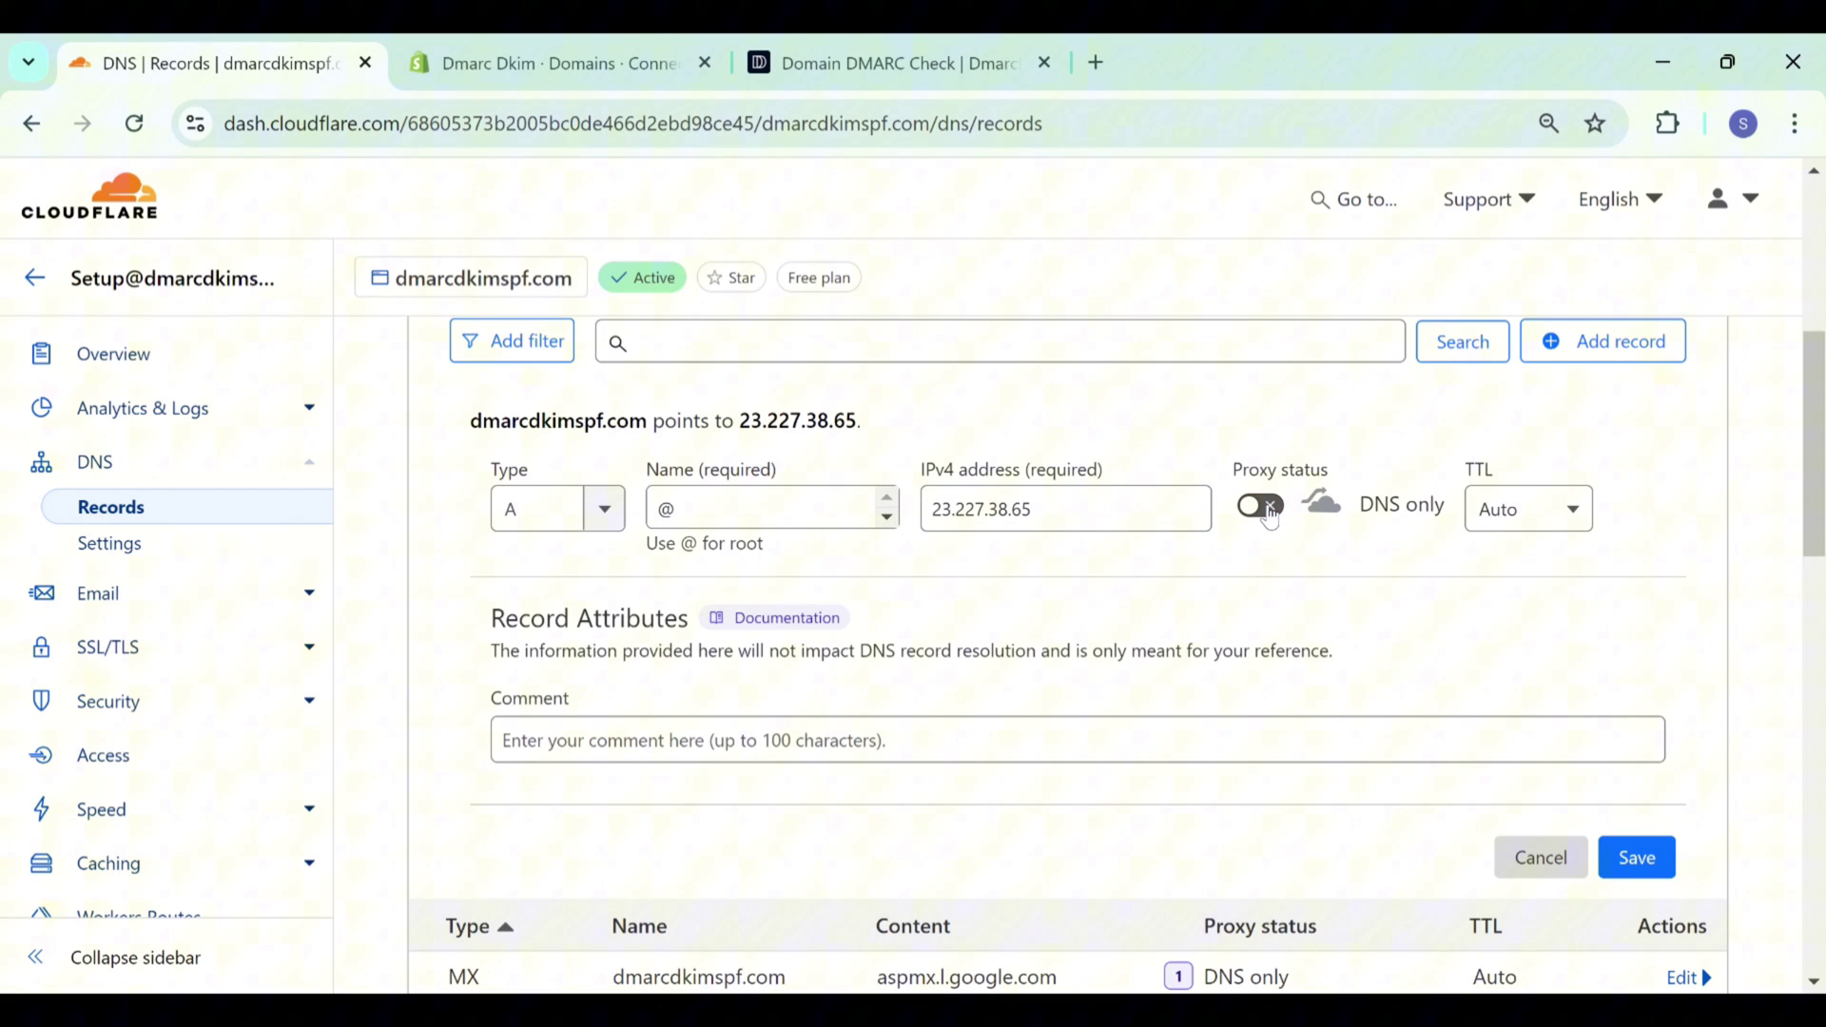
left_click(1627, 856)
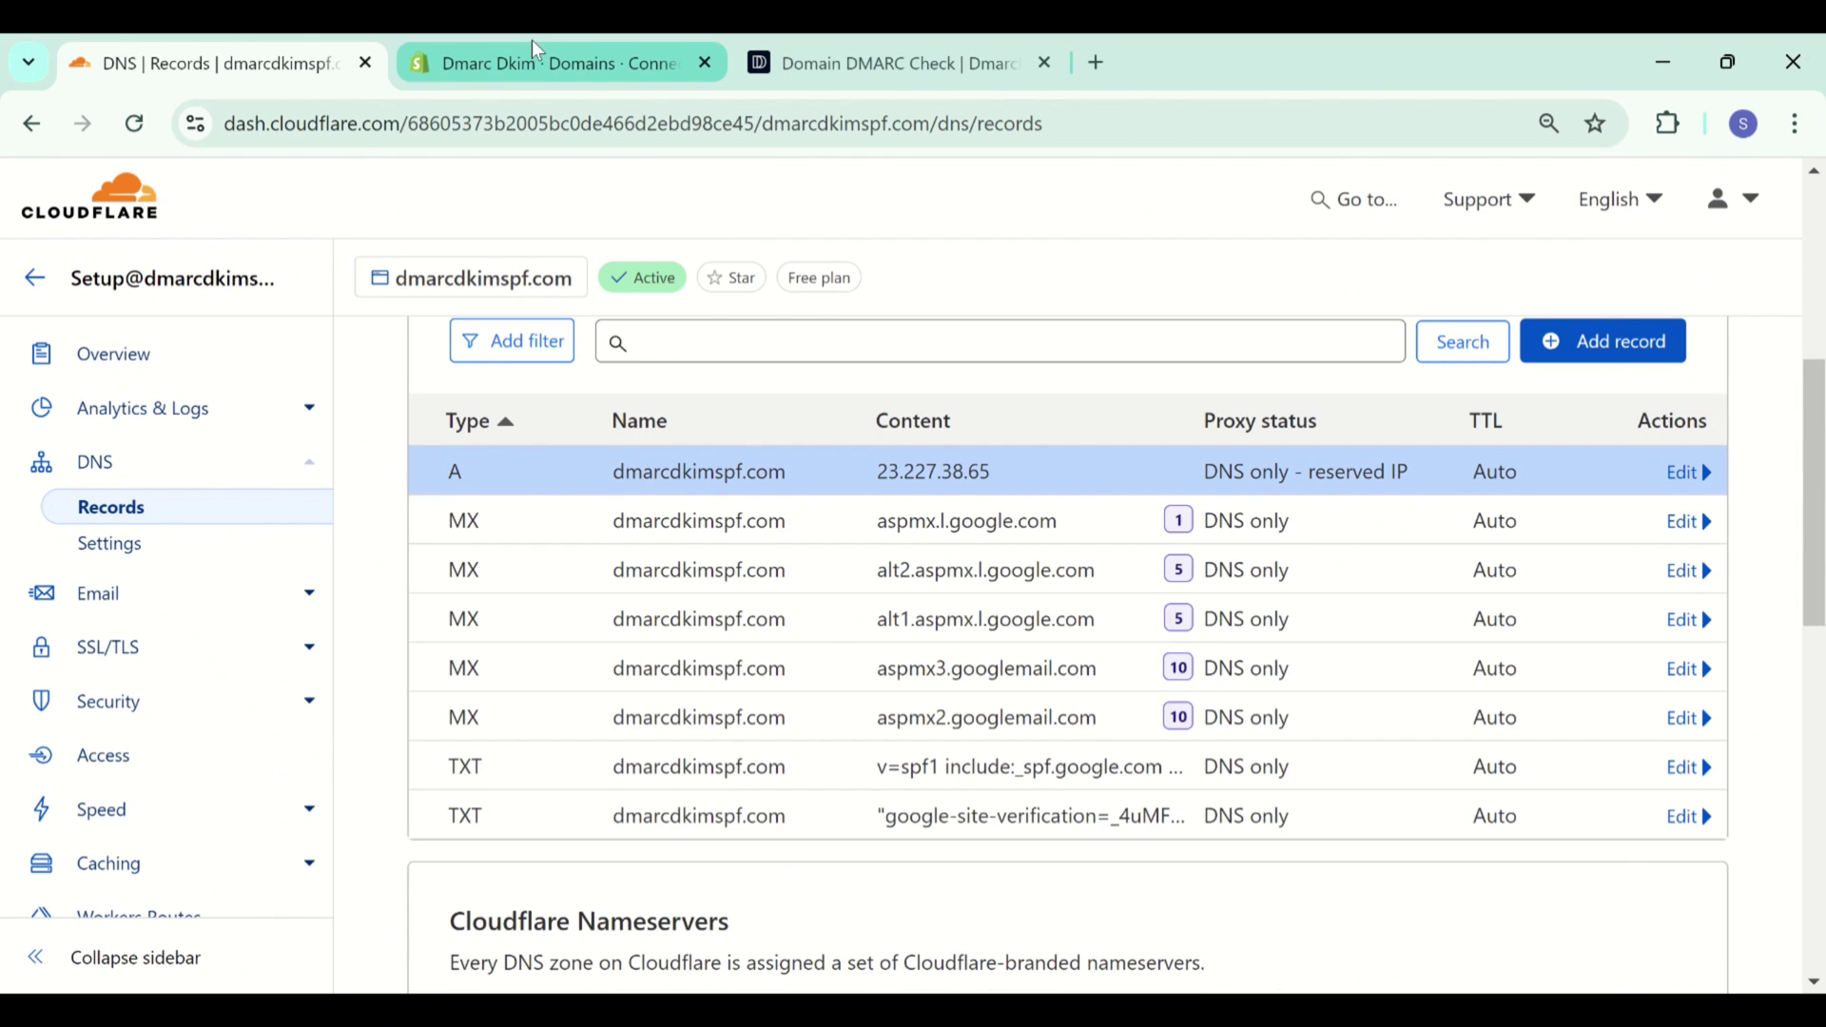
Copy Shopify's required CNAME value shops.myshopify.com.
left_click(540, 59)
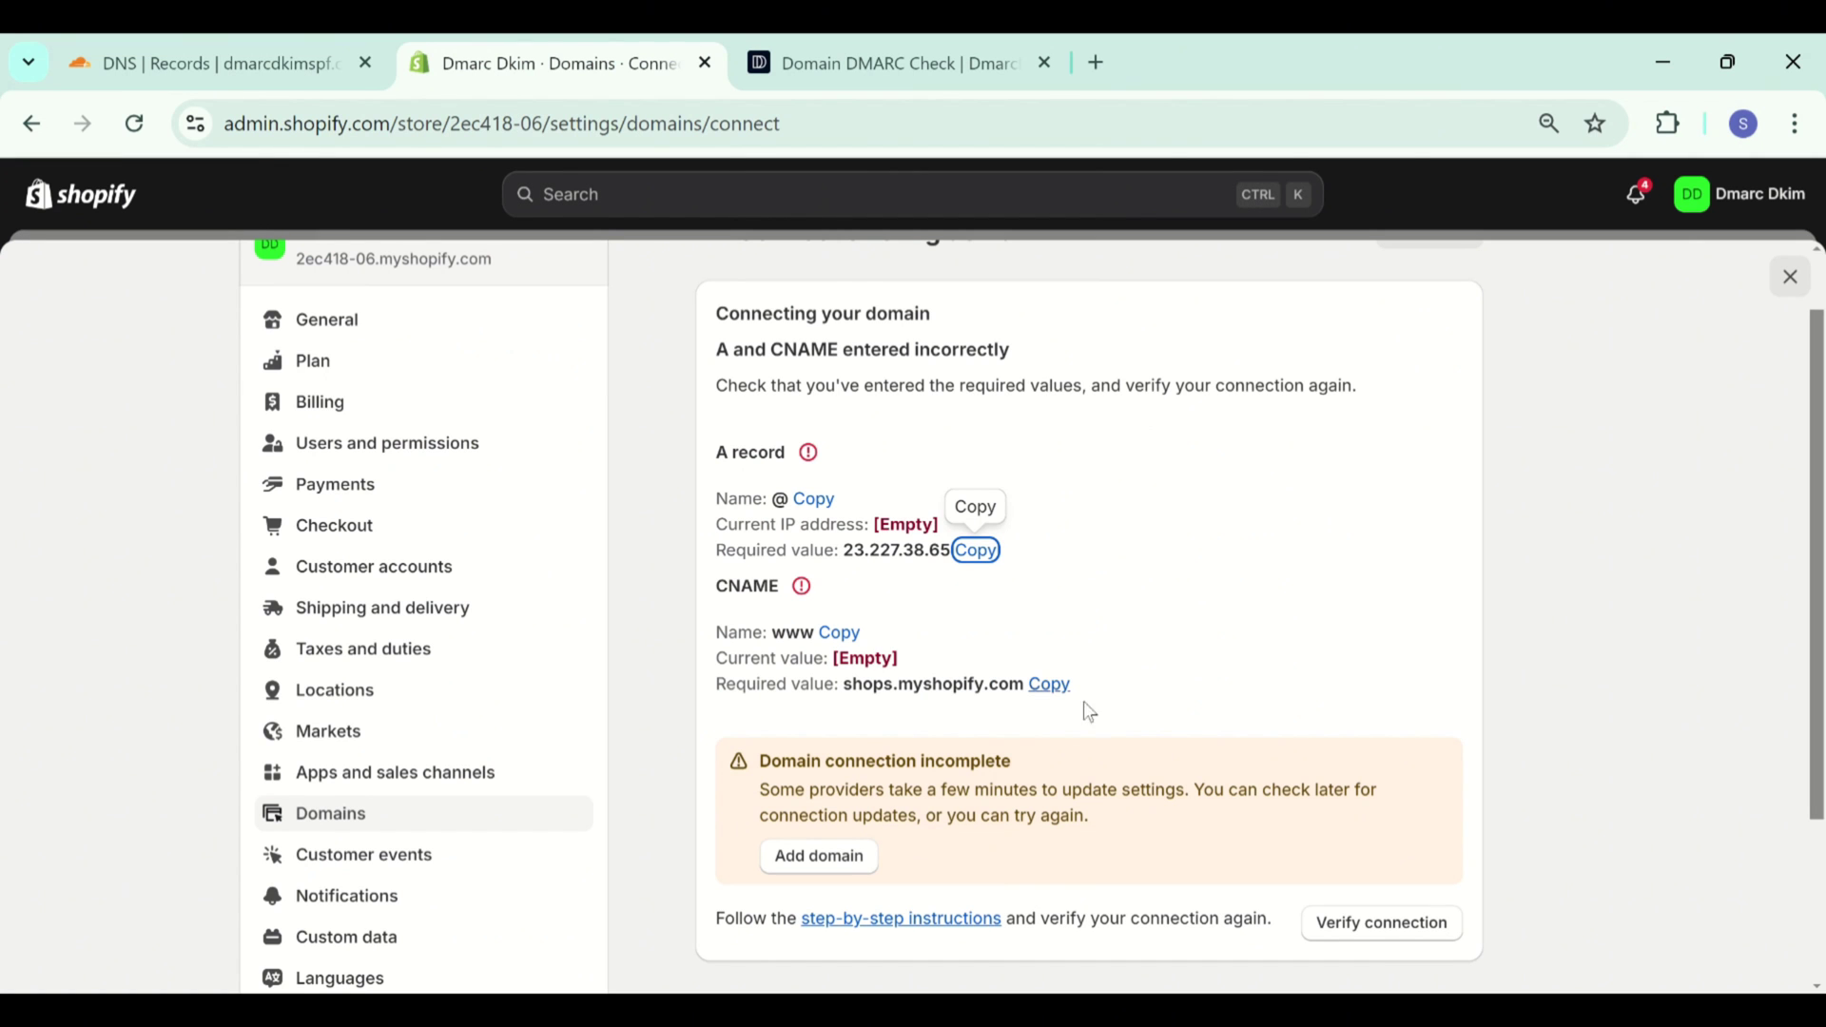
left_click(1050, 684)
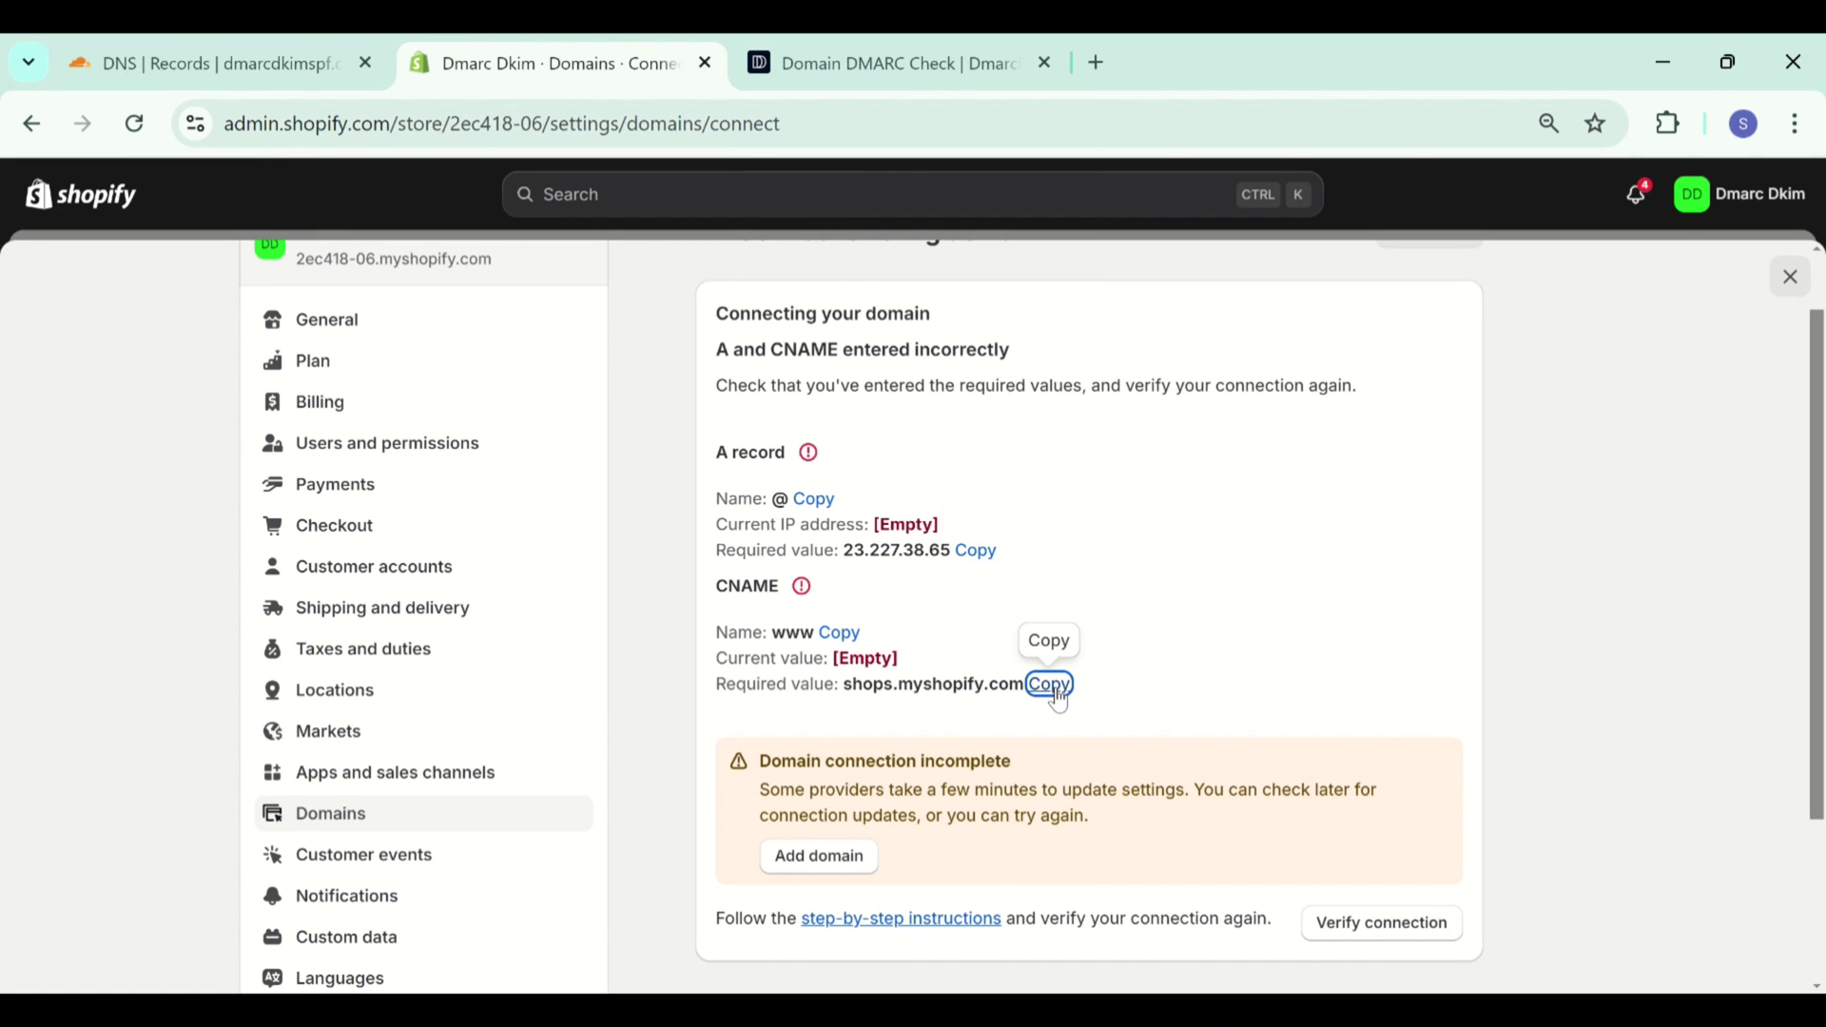
left_click(171, 38)
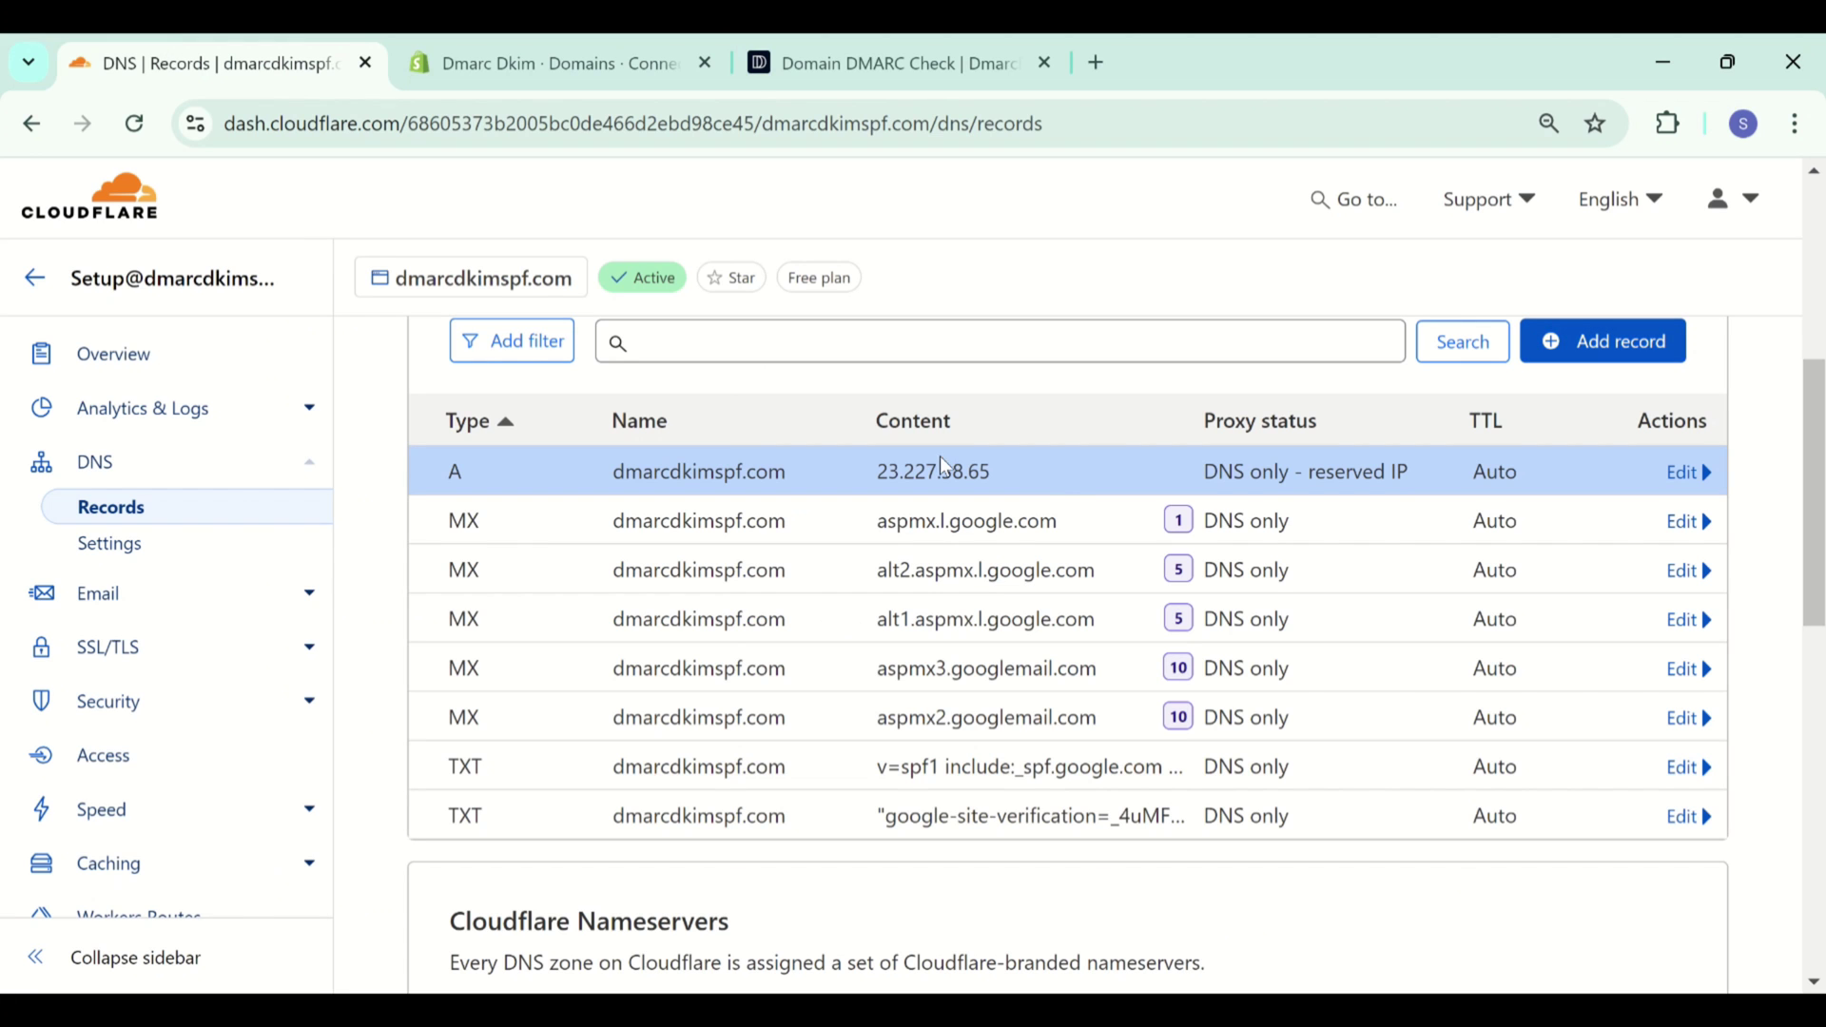
Add a DNS-only CNAME record for www targeting shops.myshopify.com in Cloudflare.
left_click(1581, 344)
left_click(604, 513)
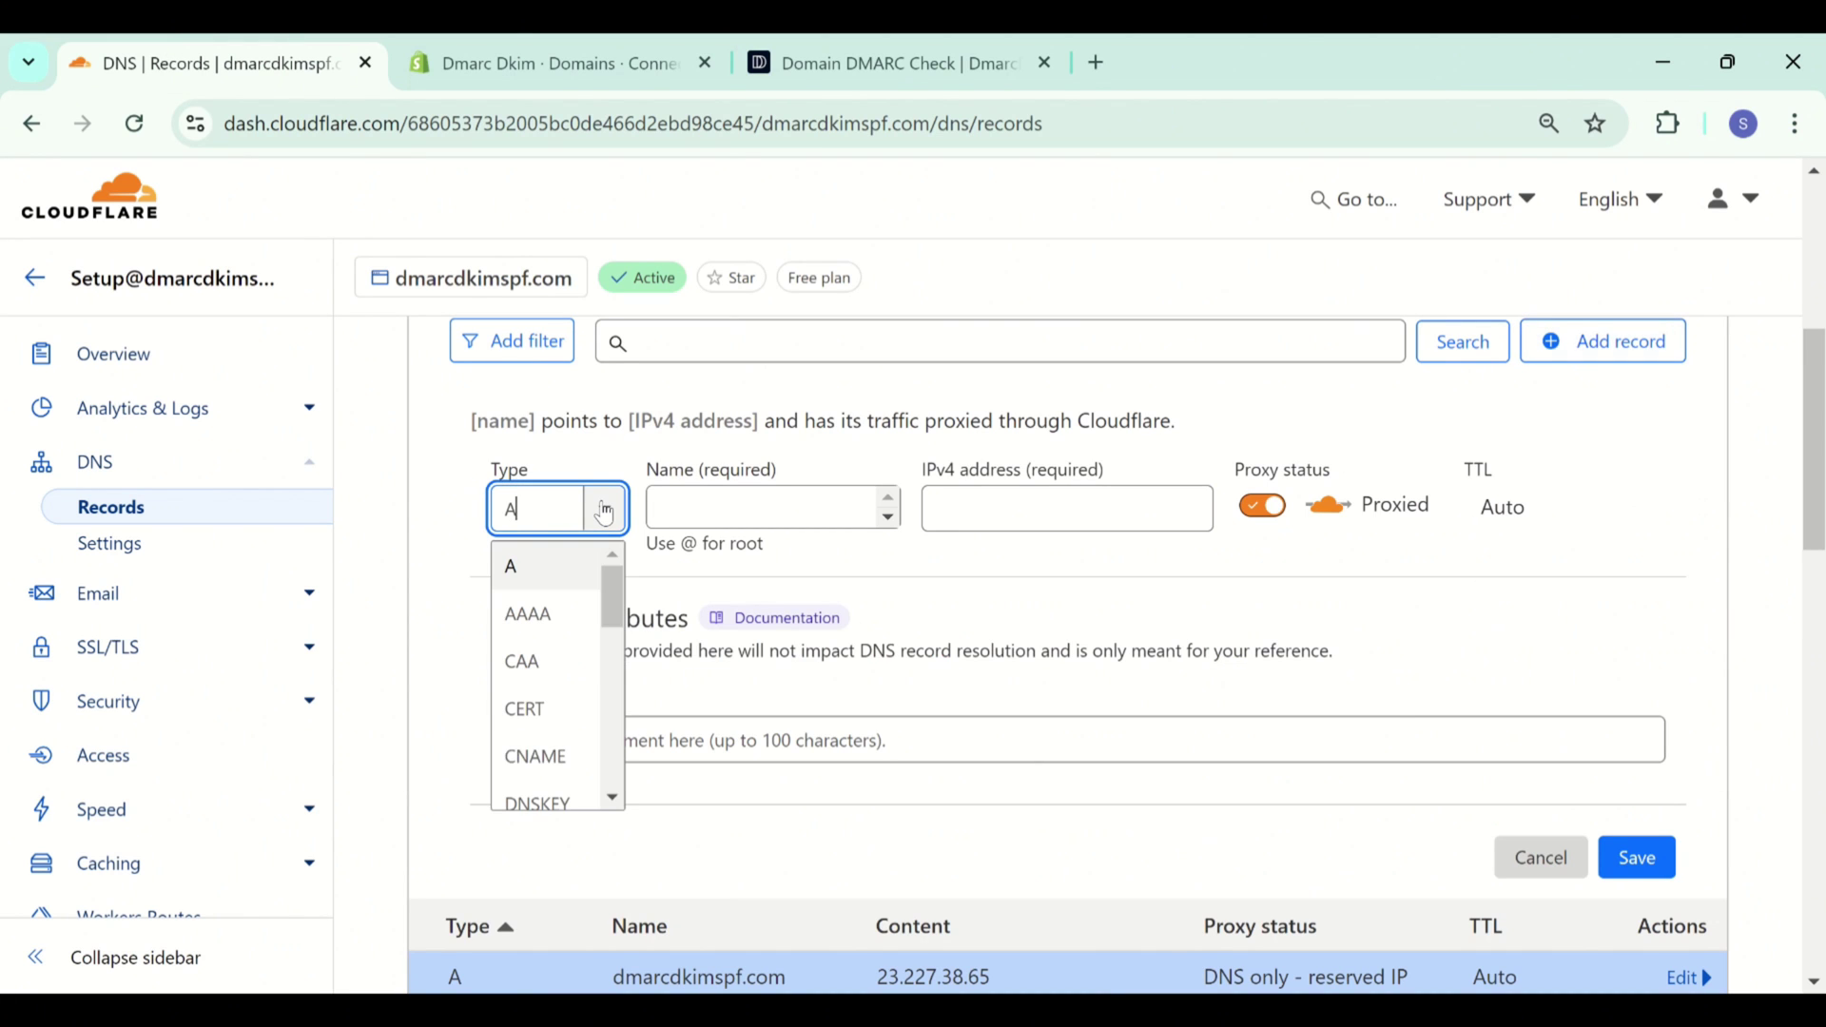
left_click(559, 757)
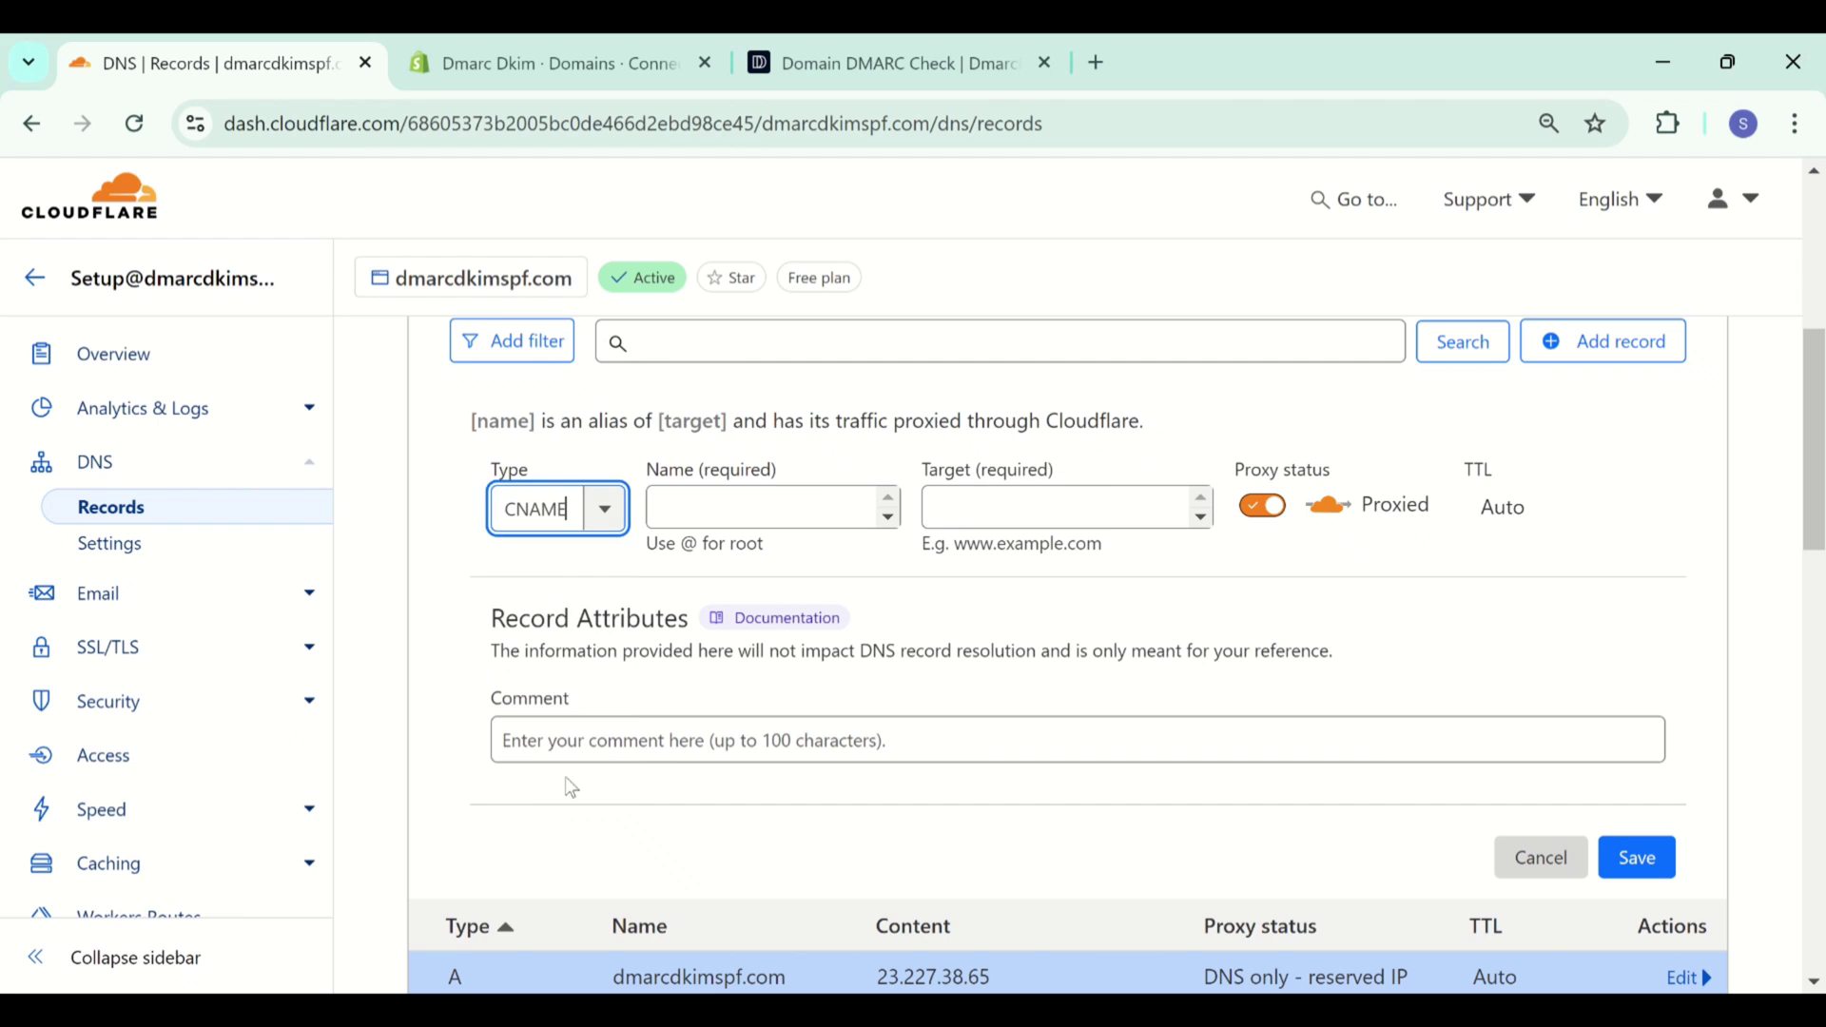
left_click(809, 516)
type("www")
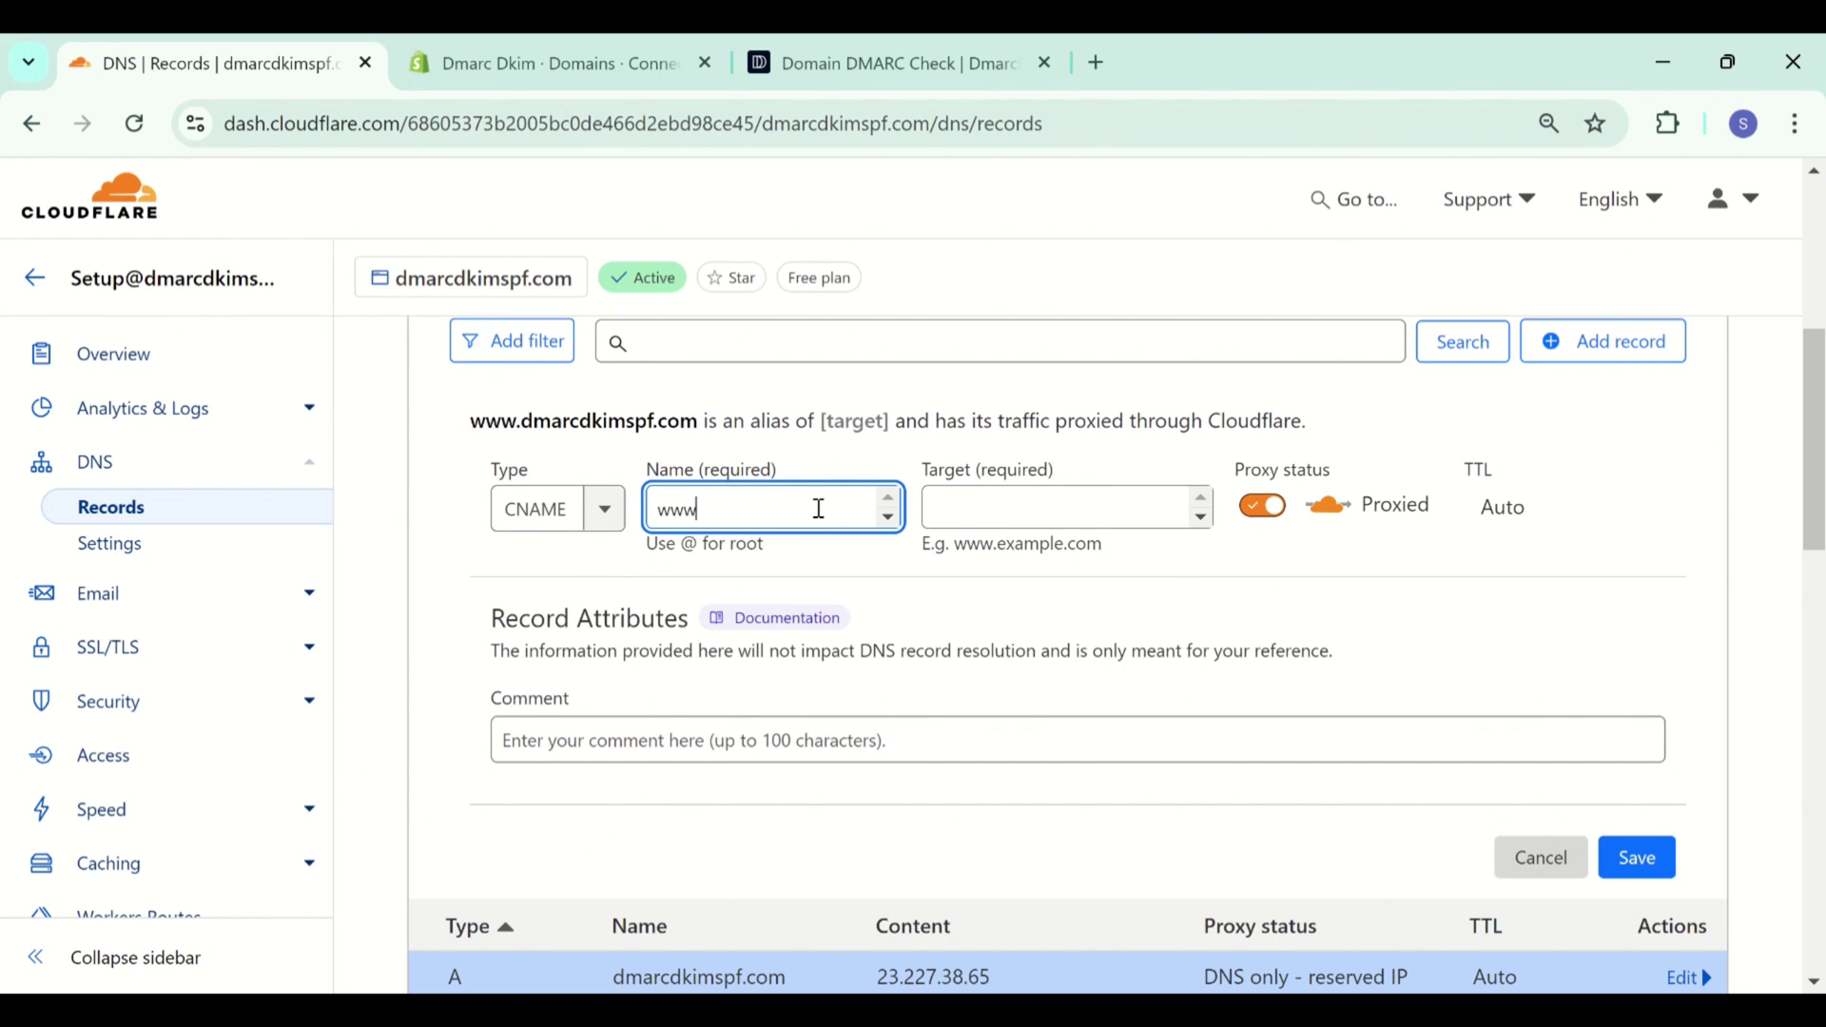
left_click(961, 505)
key("ctrl+v")
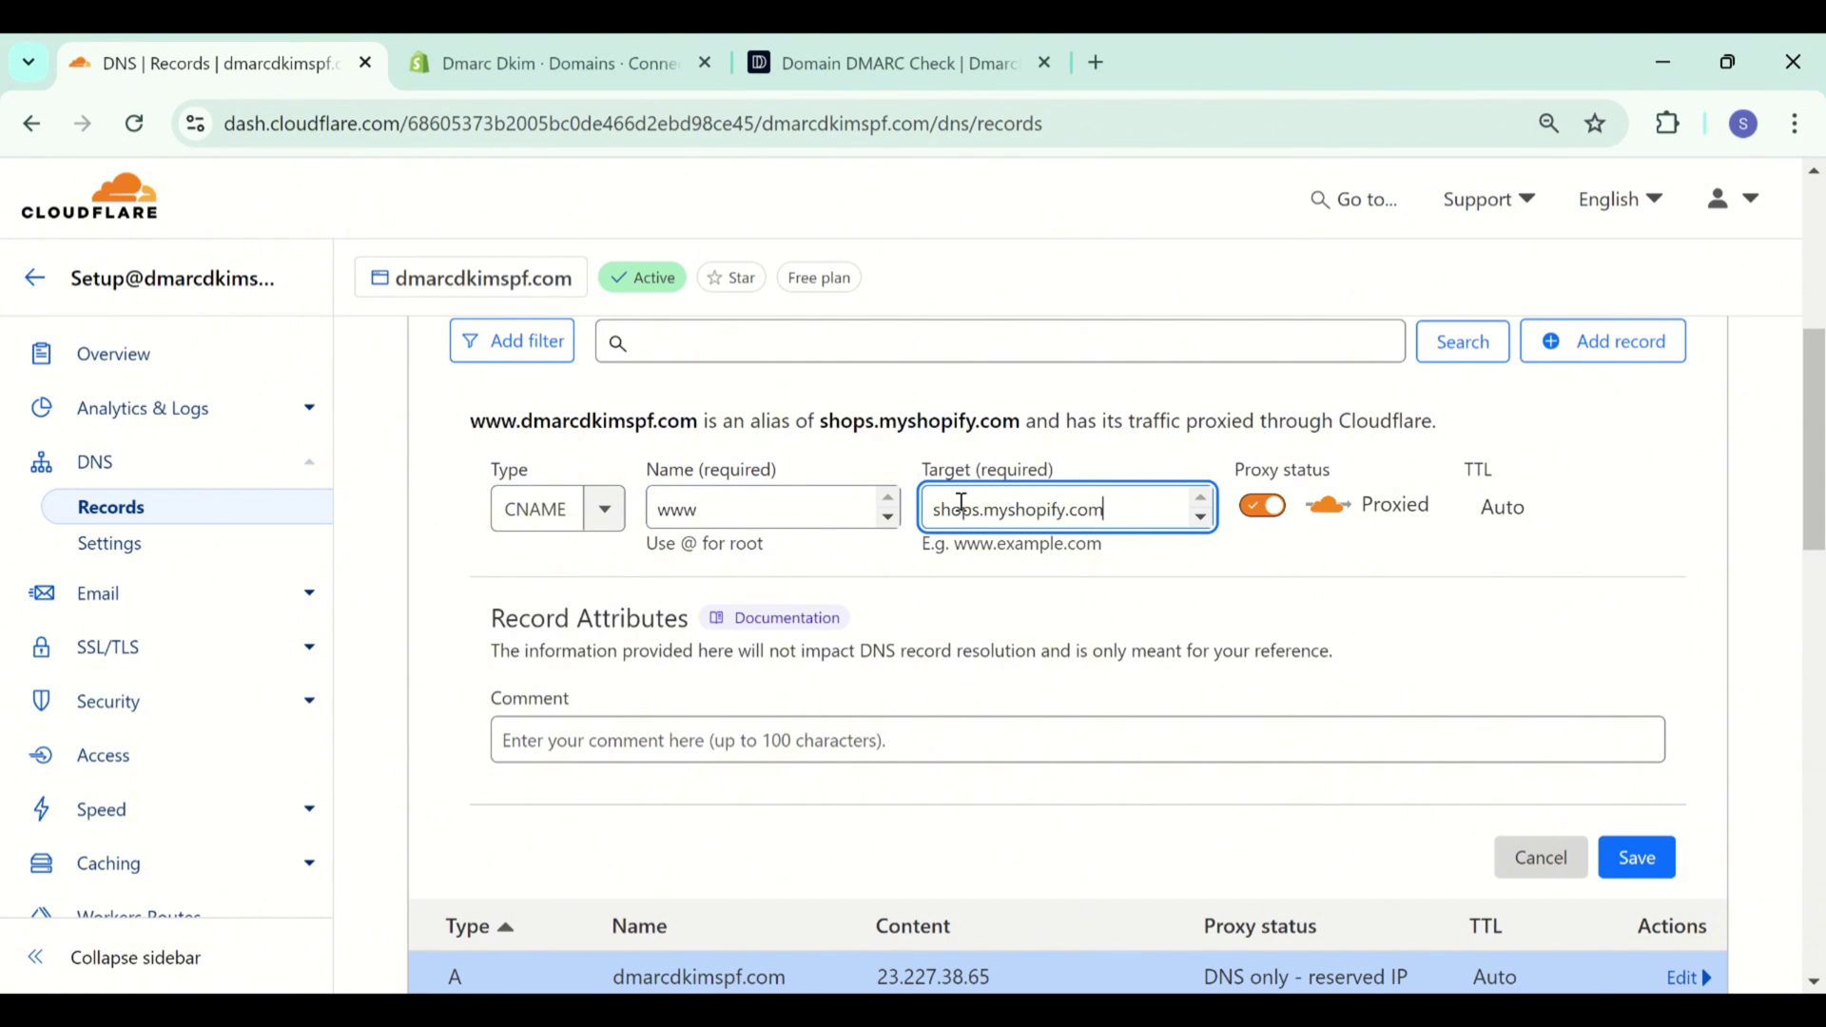
left_click(1269, 510)
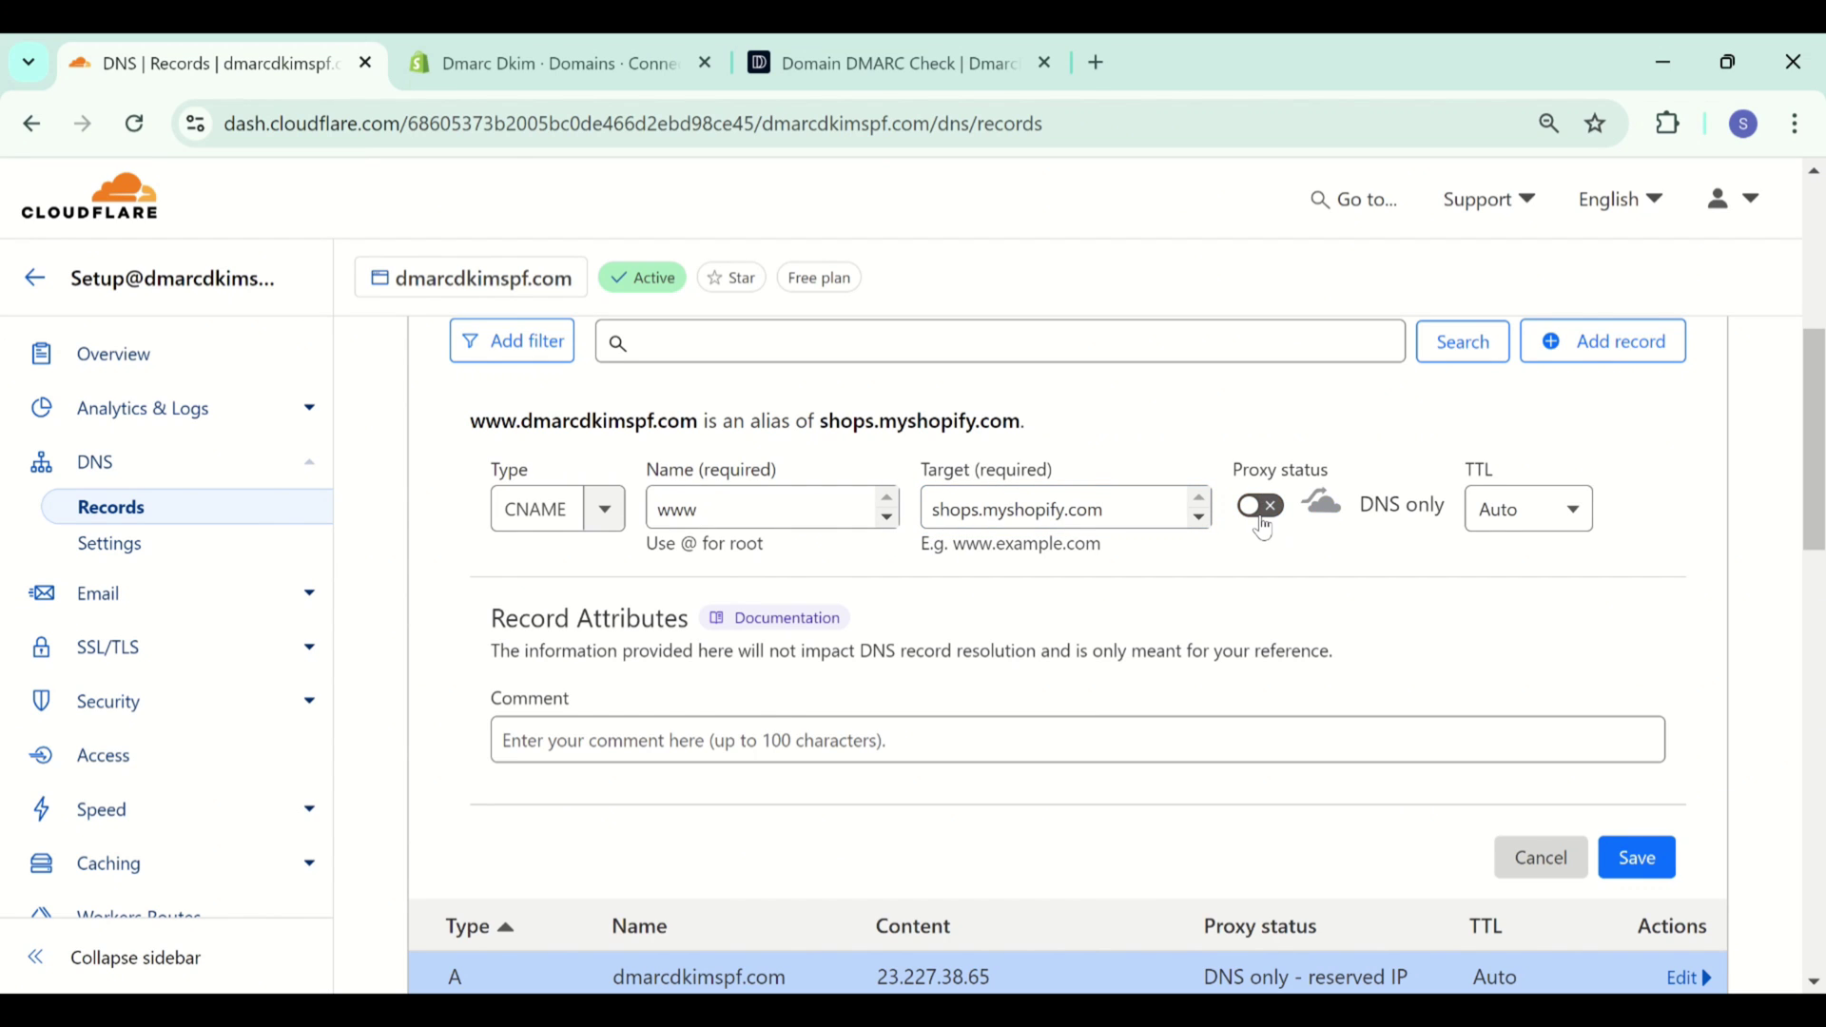
left_click(1631, 857)
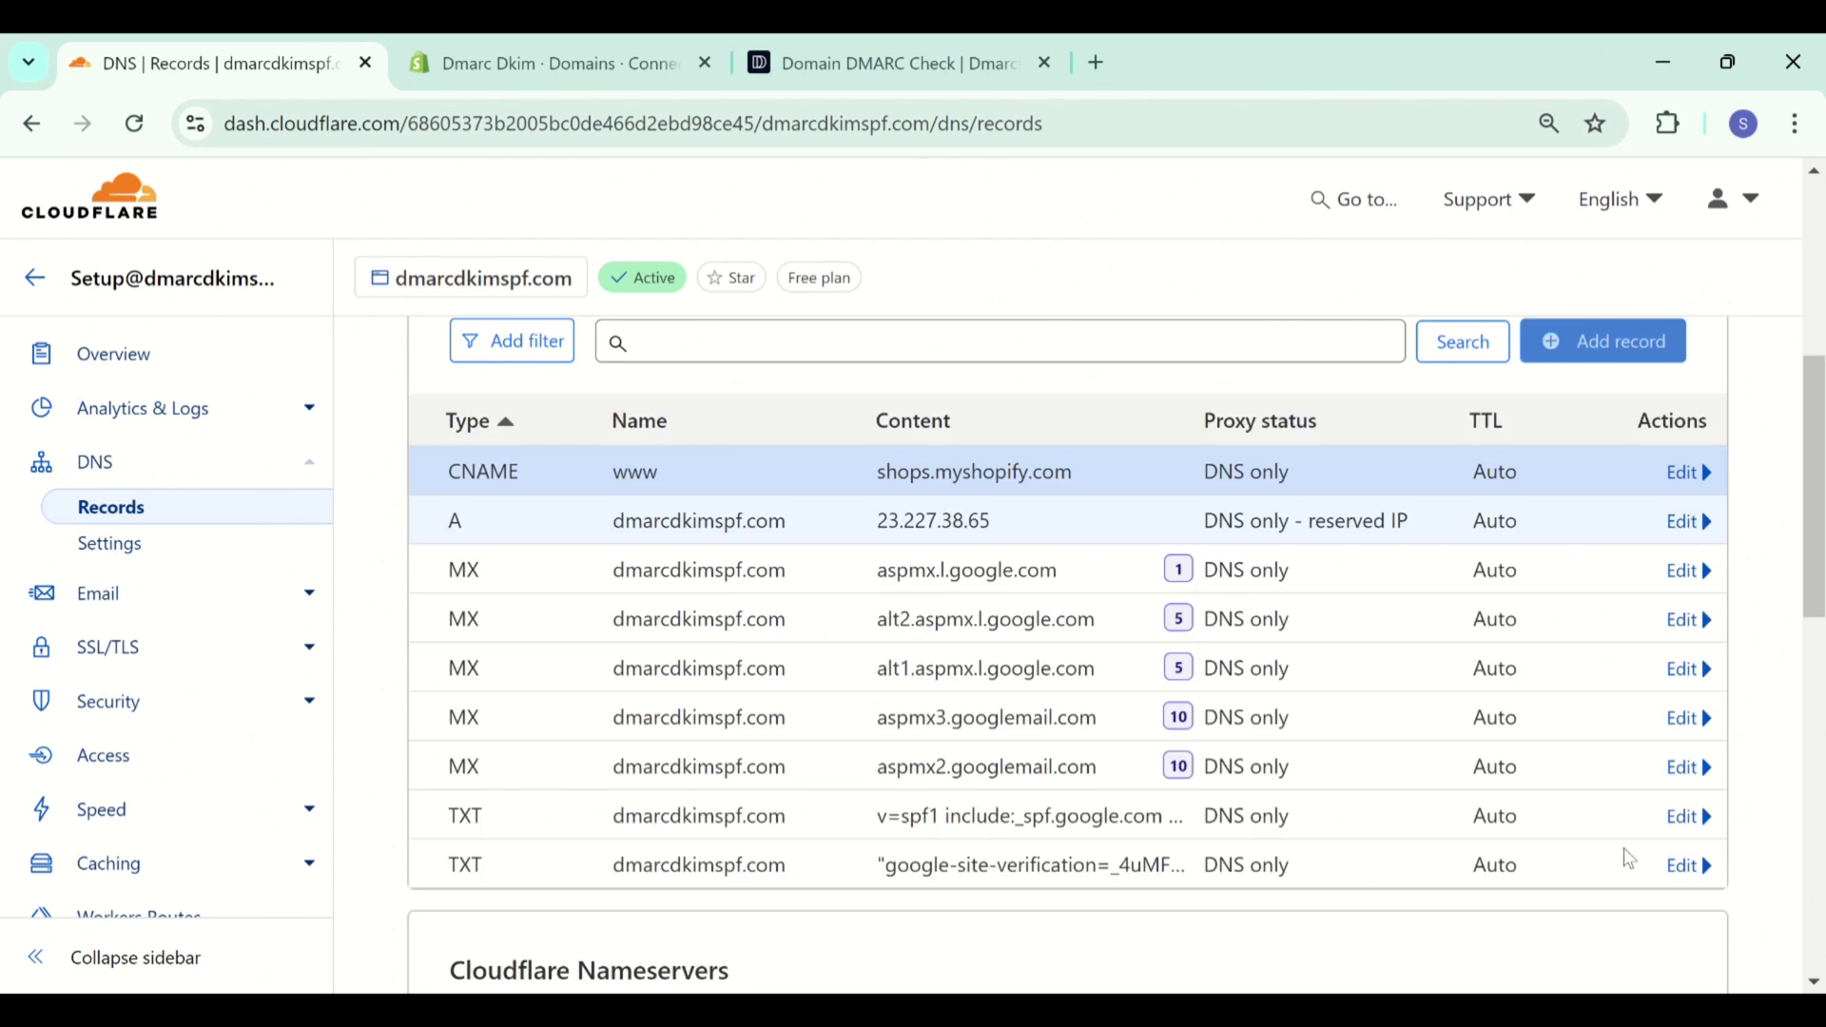
Re-verify the dmarcdkimspf.com connection in Shopify.
left_click(557, 57)
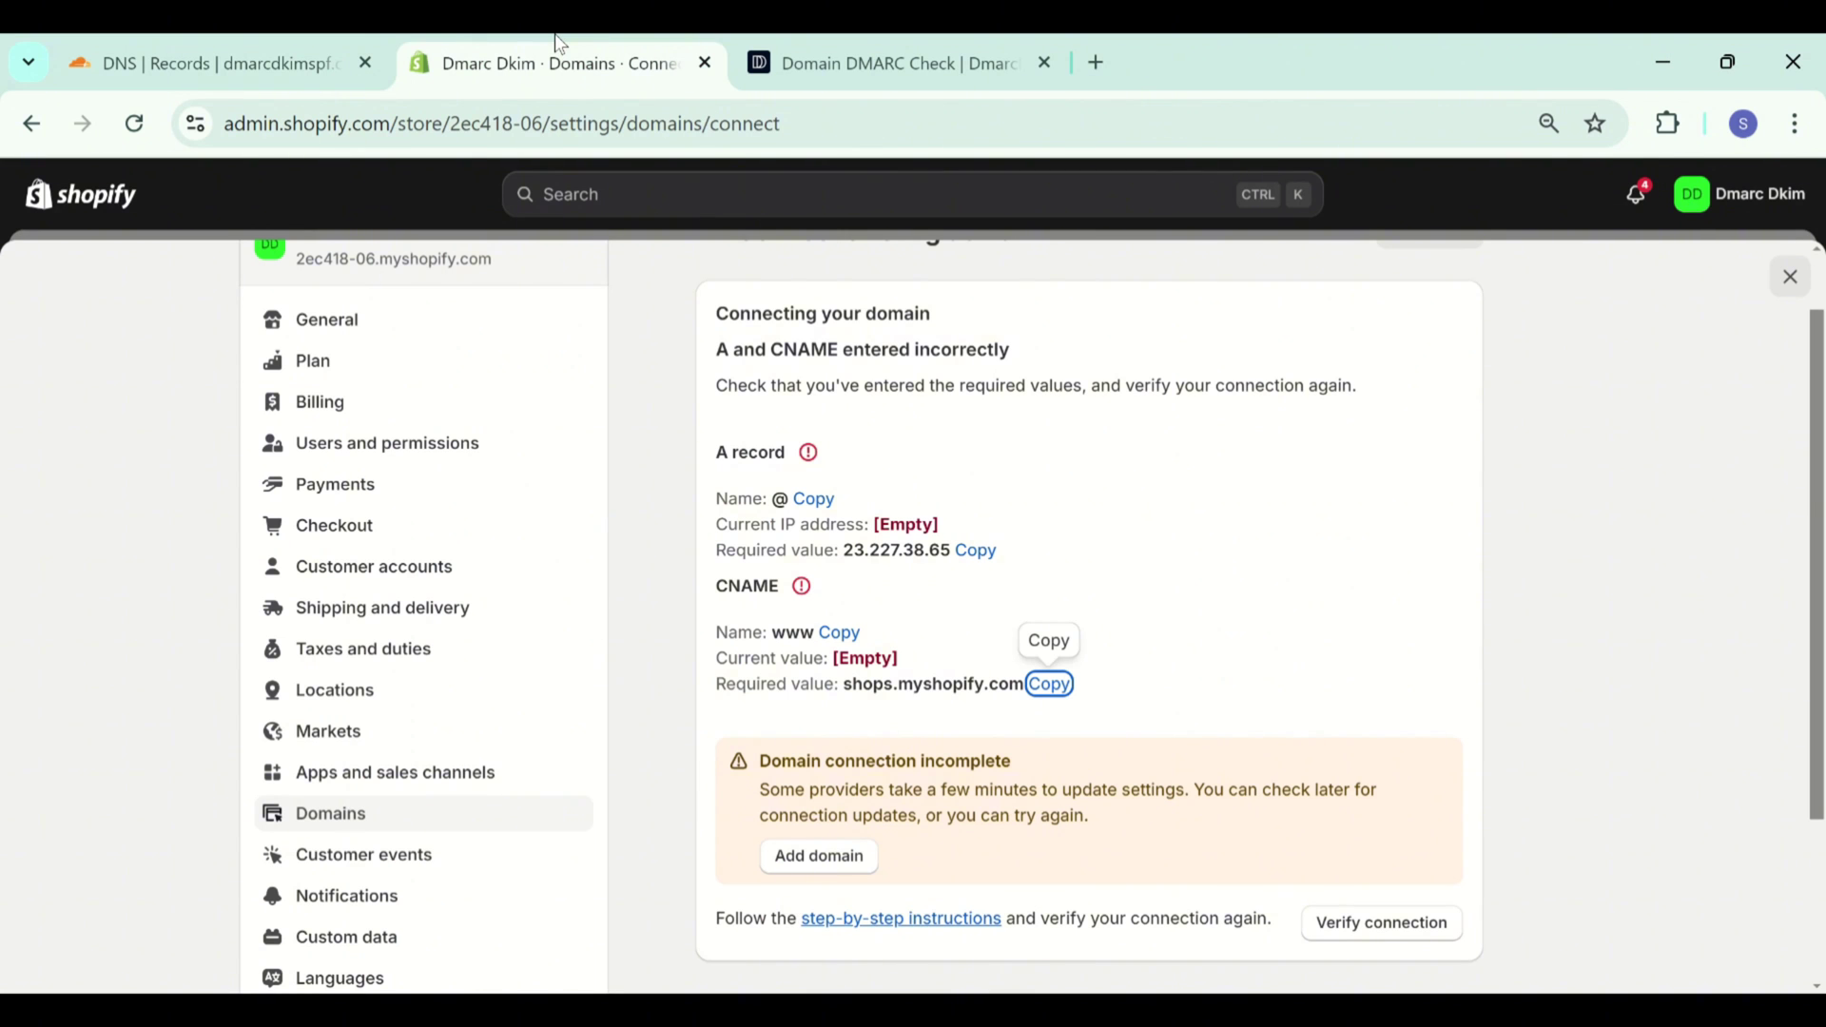
scroll(989, 673, "down", 2)
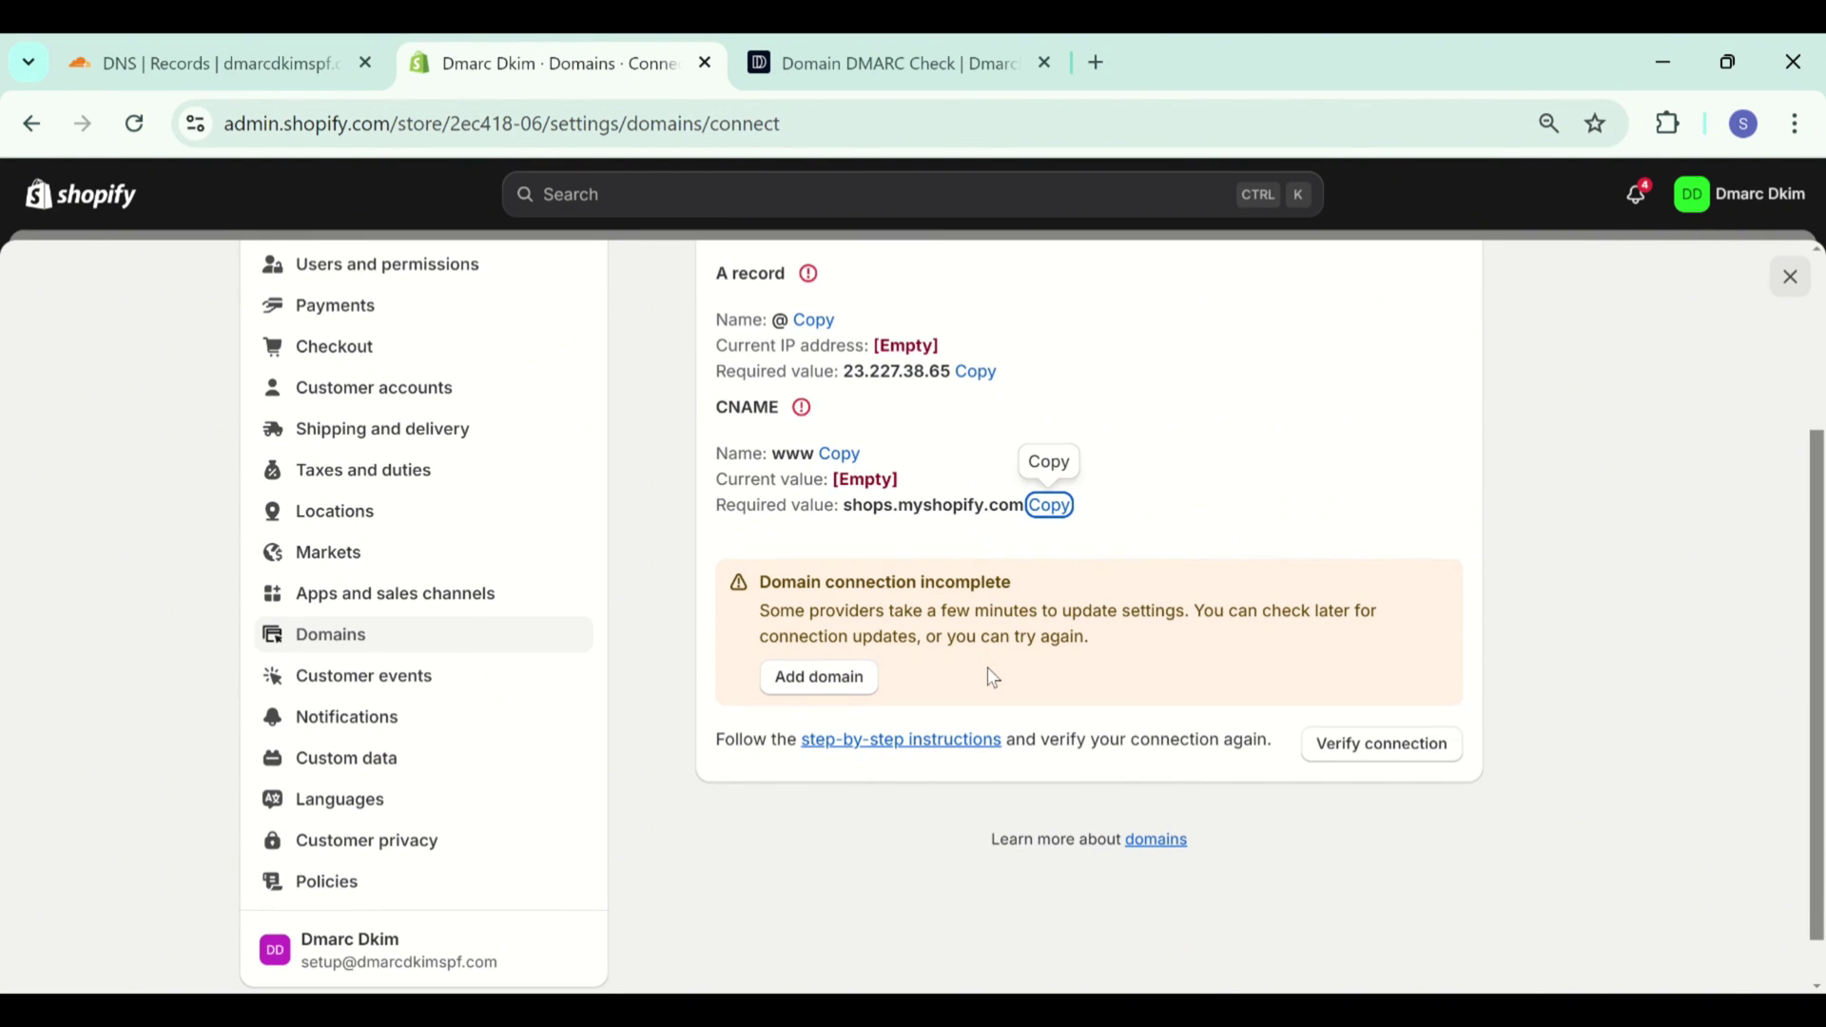
left_click(1332, 749)
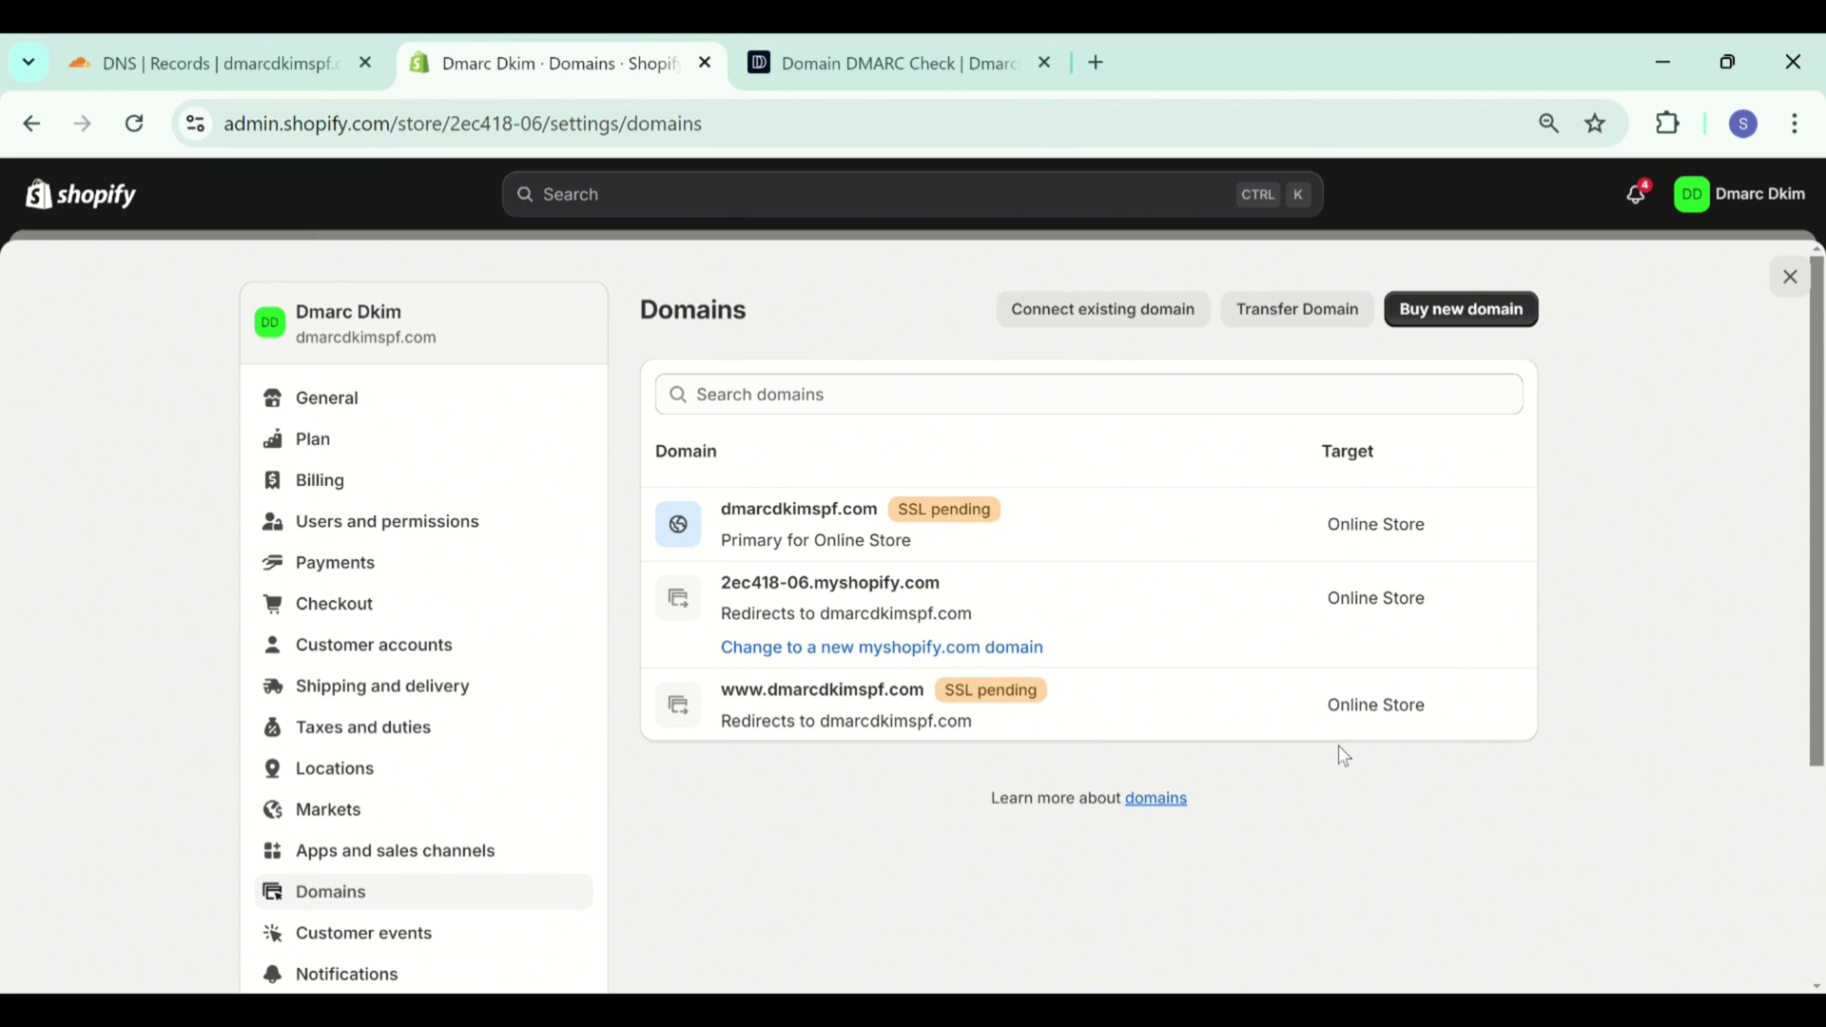
Review dmarcdkimspf.com's domain type without changes and return to the Domains list.
left_click(1177, 567)
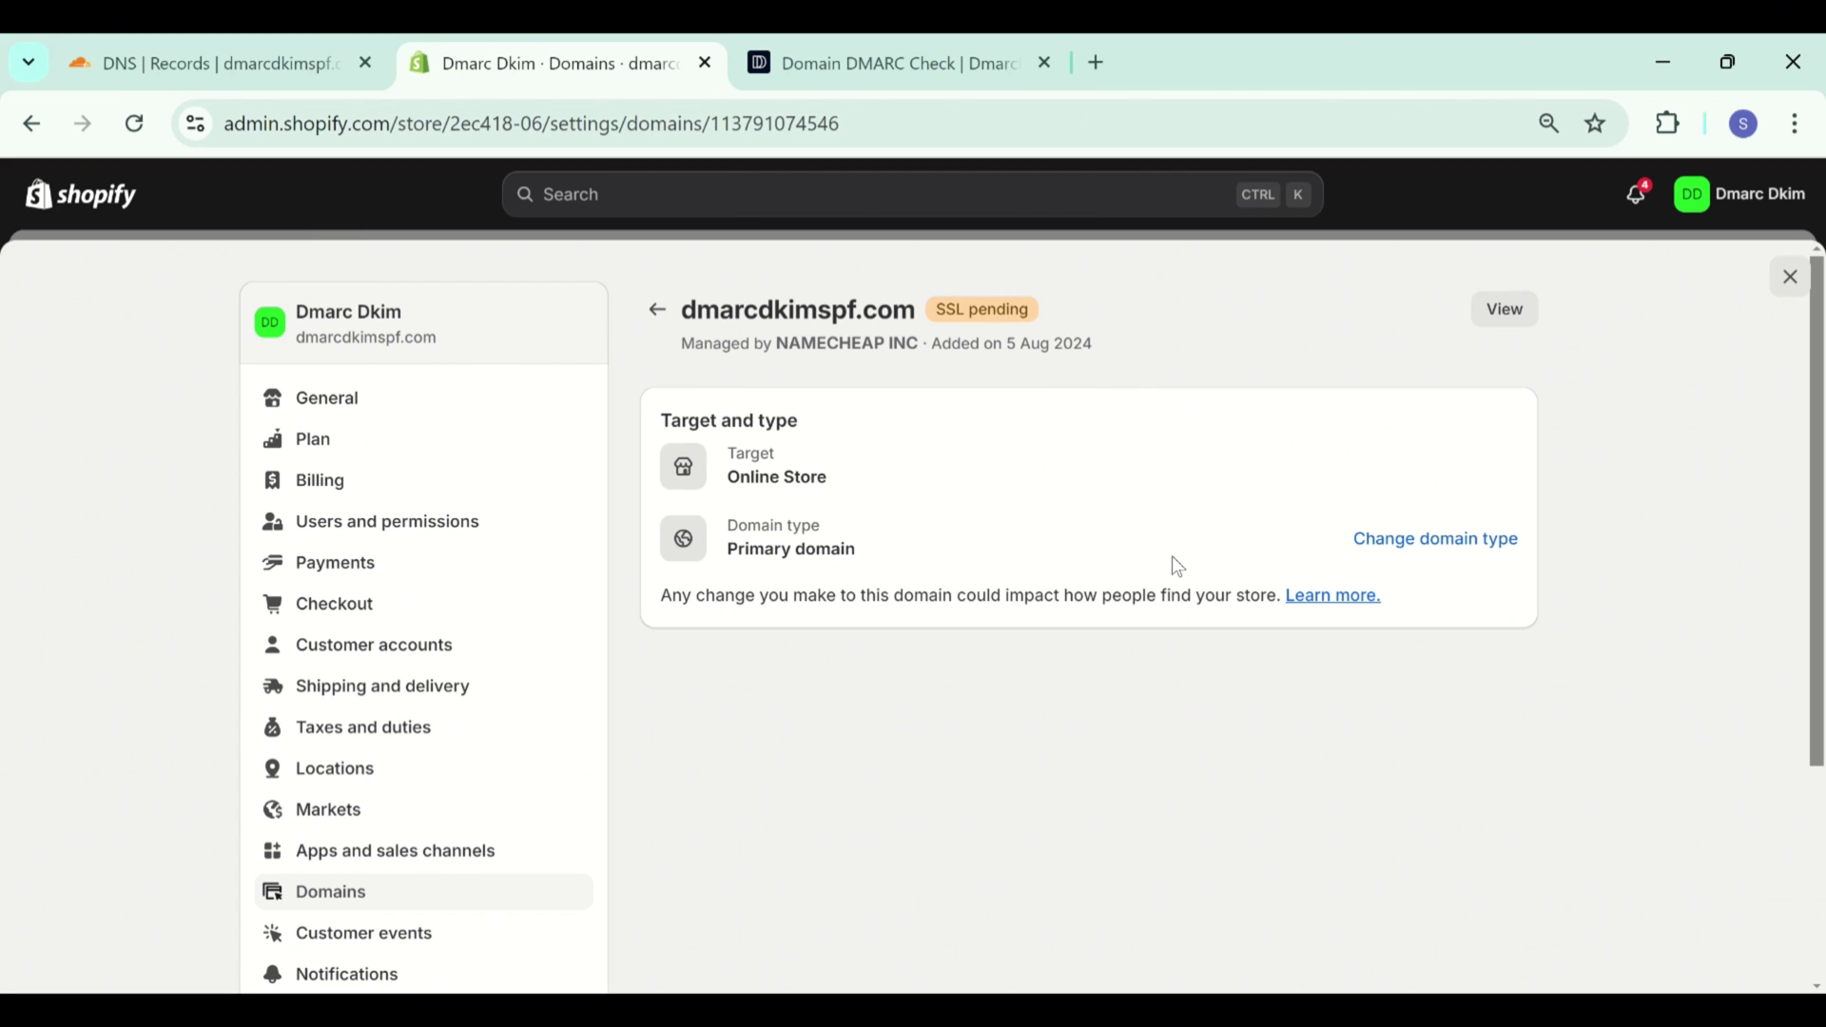
left_click(1426, 539)
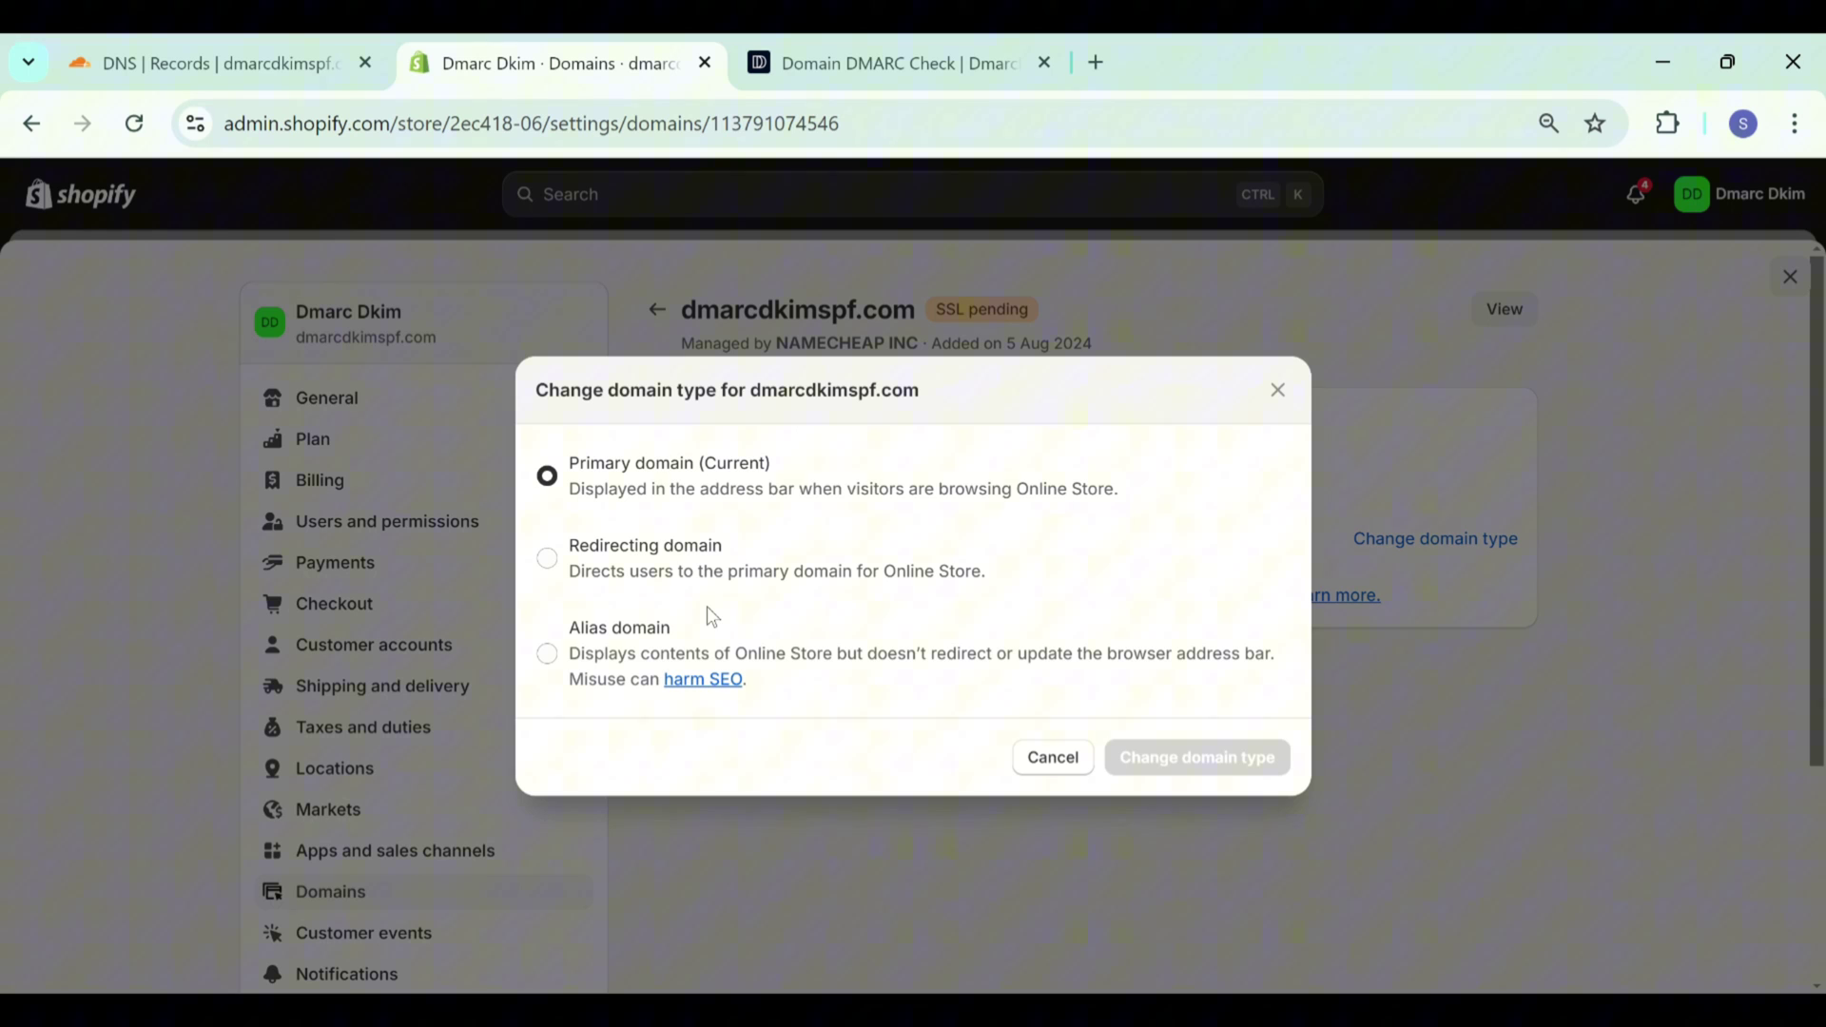
left_click(1082, 760)
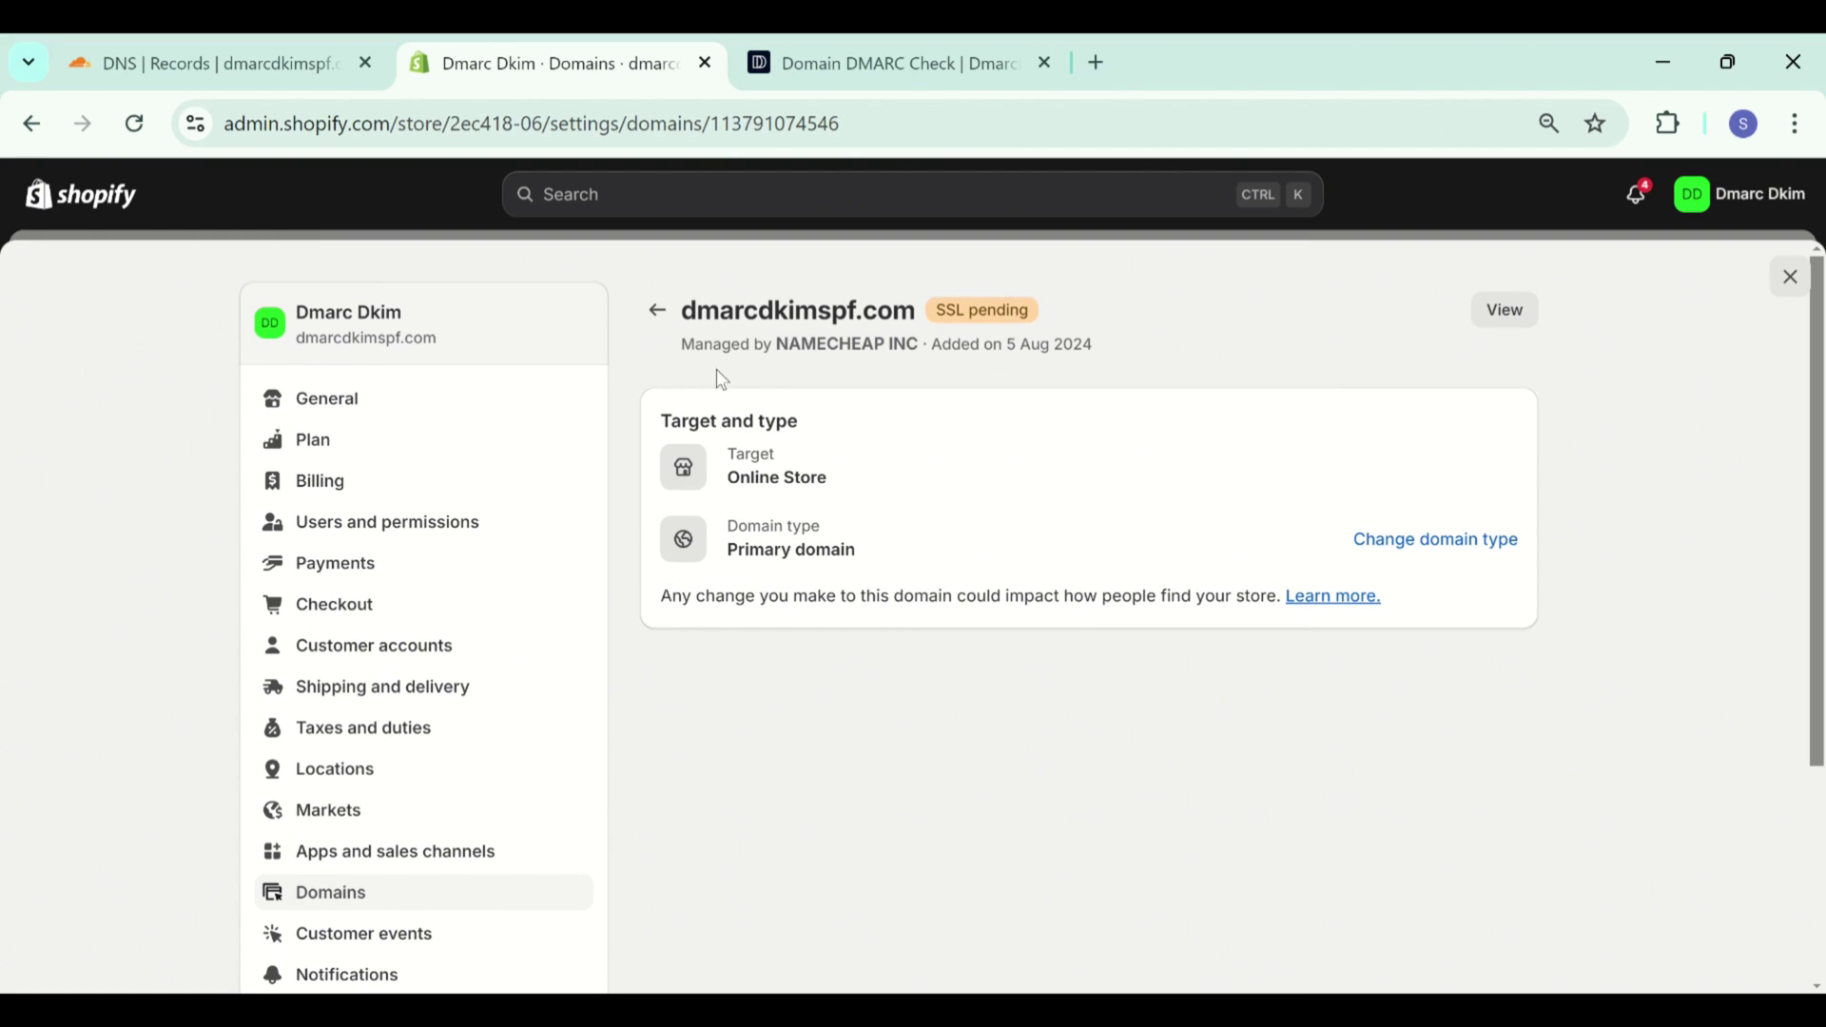
left_click(668, 321)
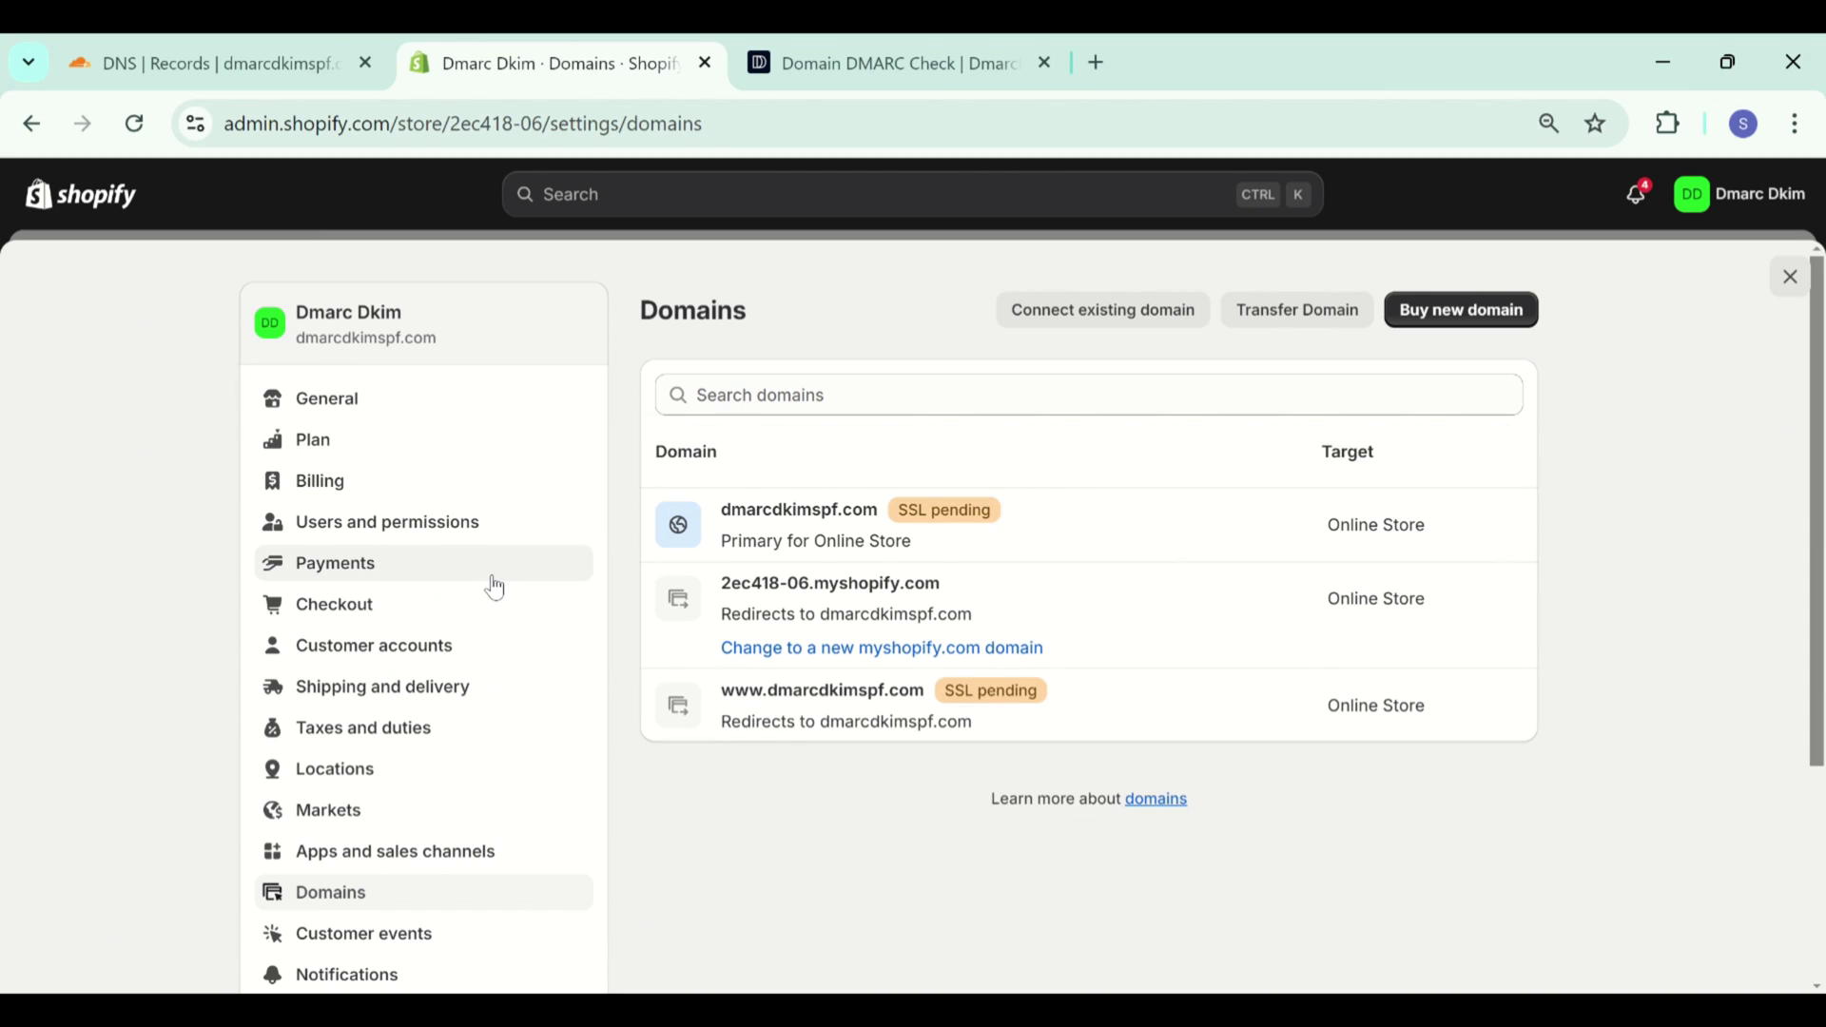
scroll(494, 584, "down", 1)
scroll(494, 586, "down", 3)
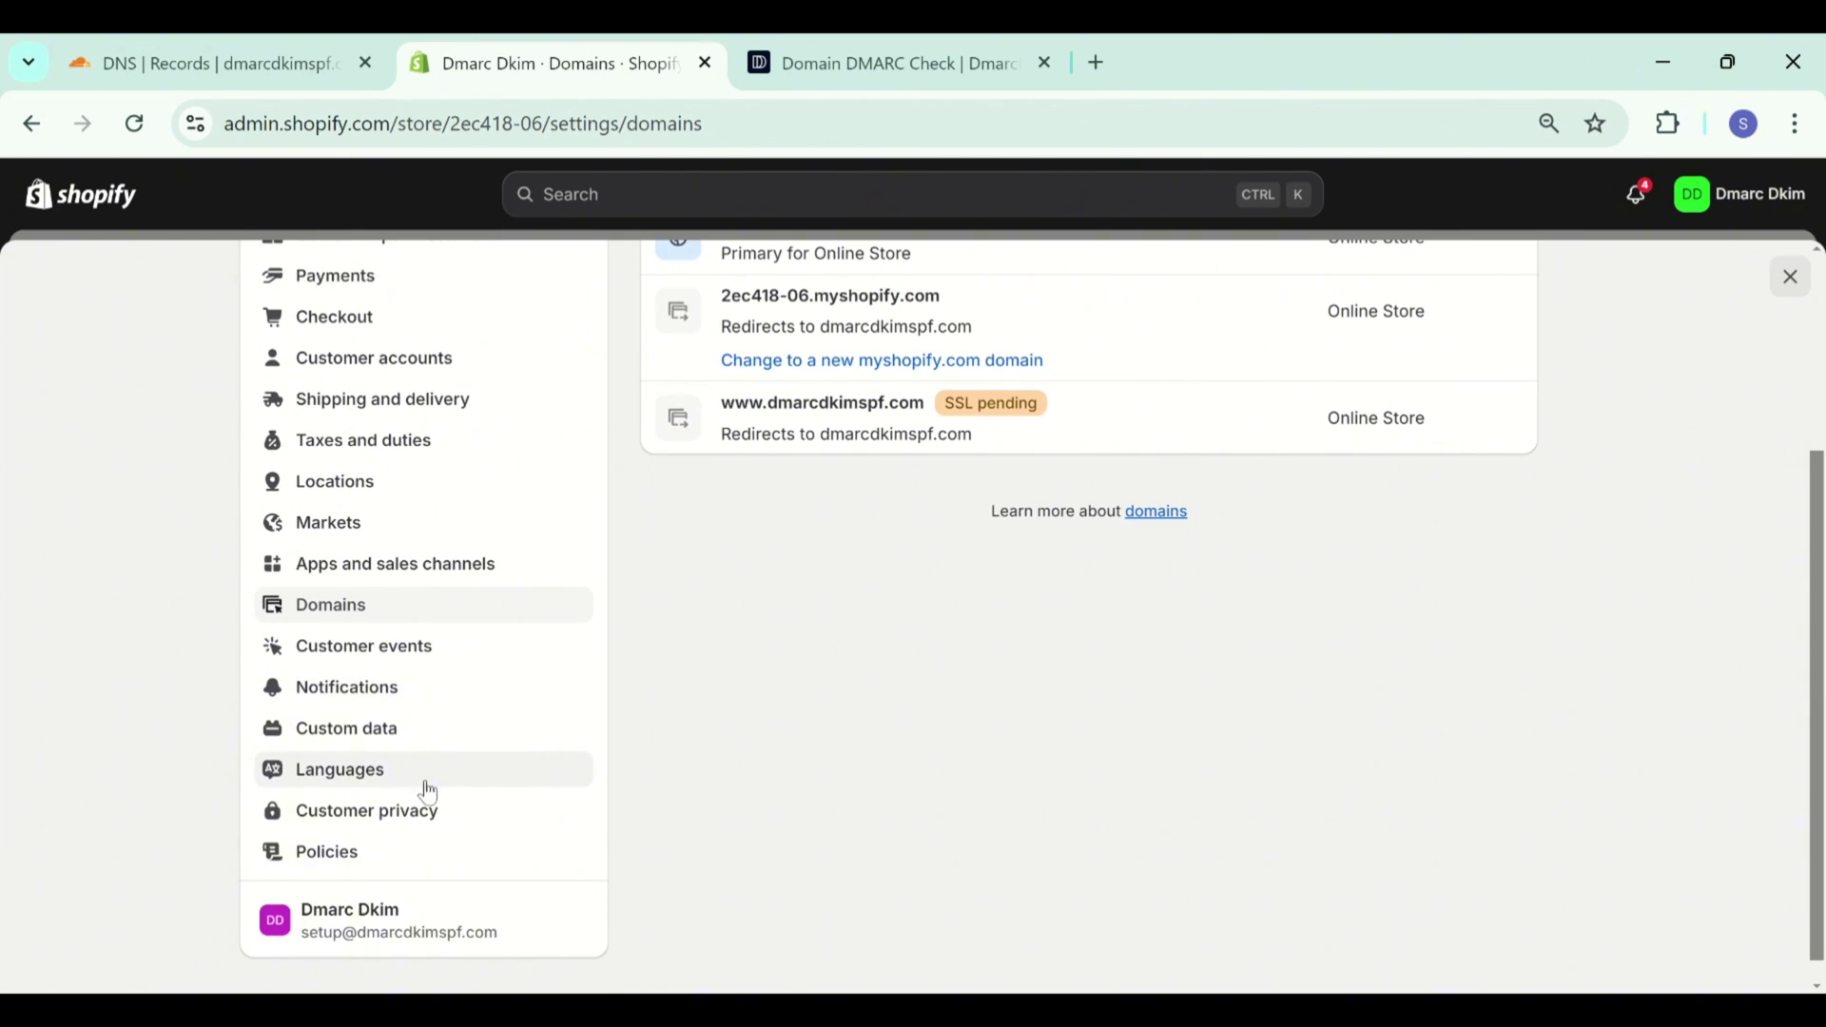
Open Notifications settings and the Authenticate your domain dialog listing four CNAME records.
left_click(411, 688)
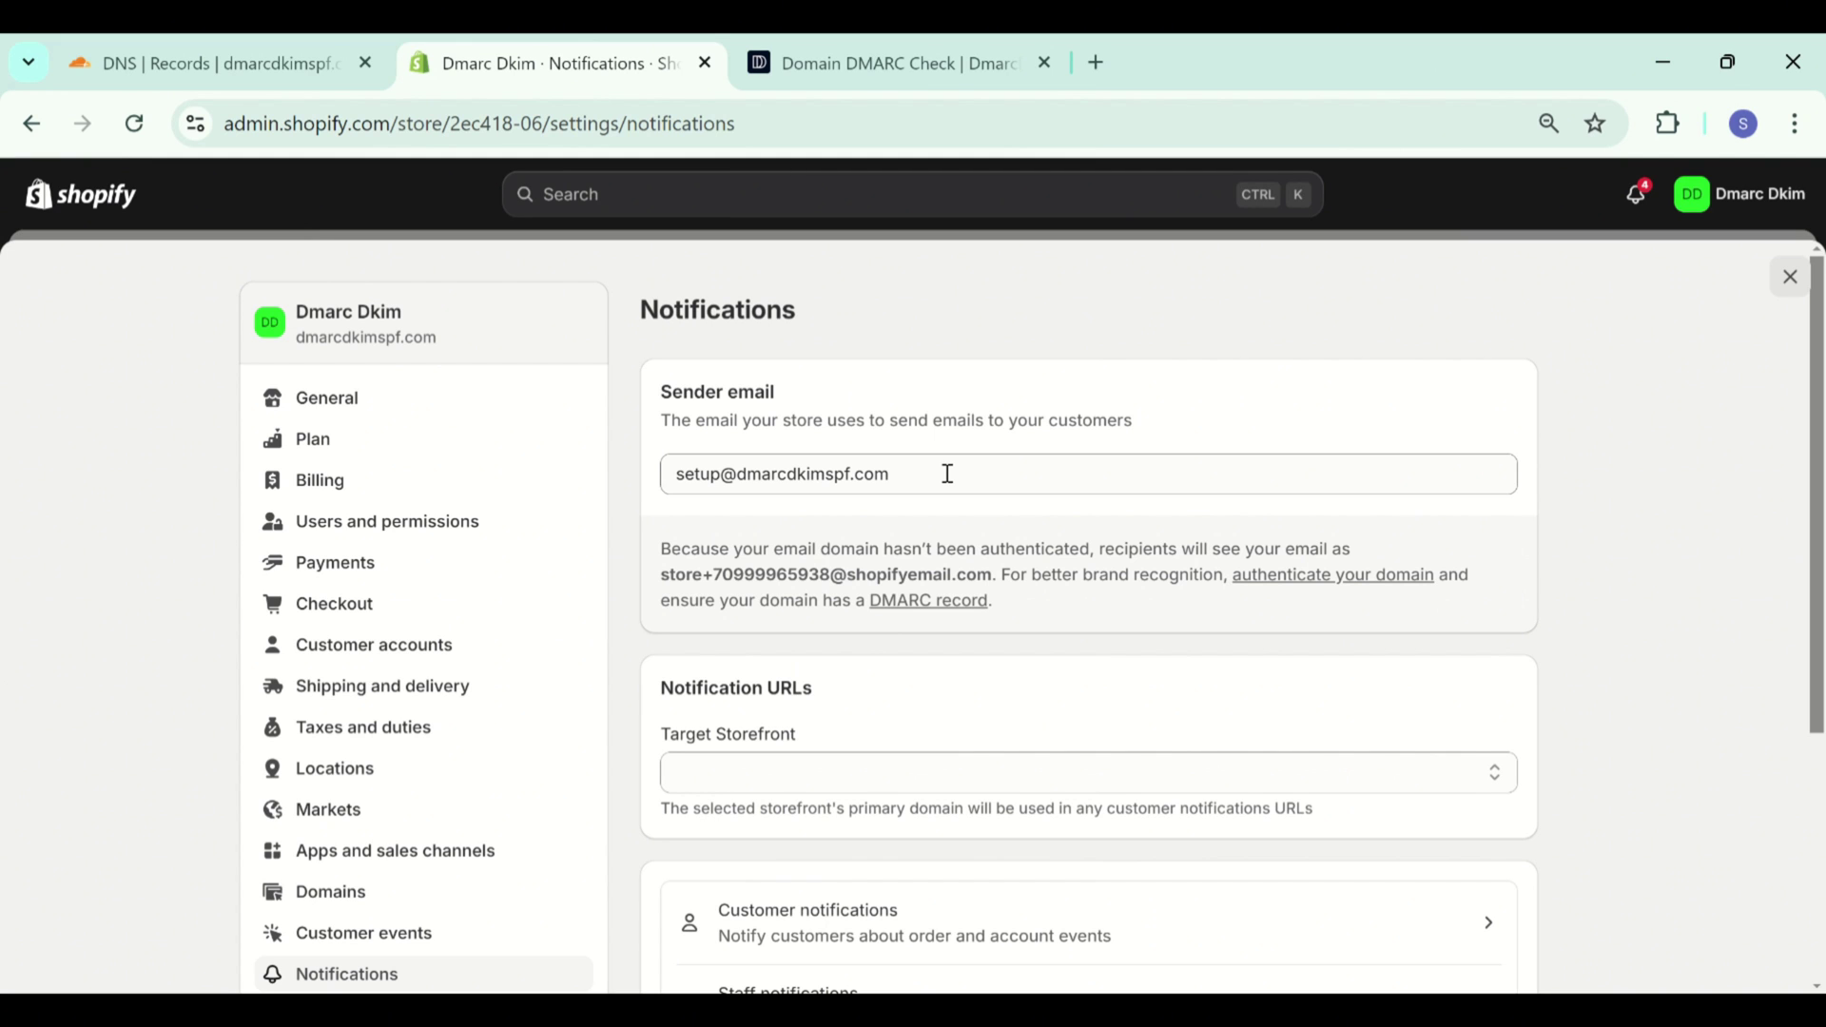
left_click(1318, 576)
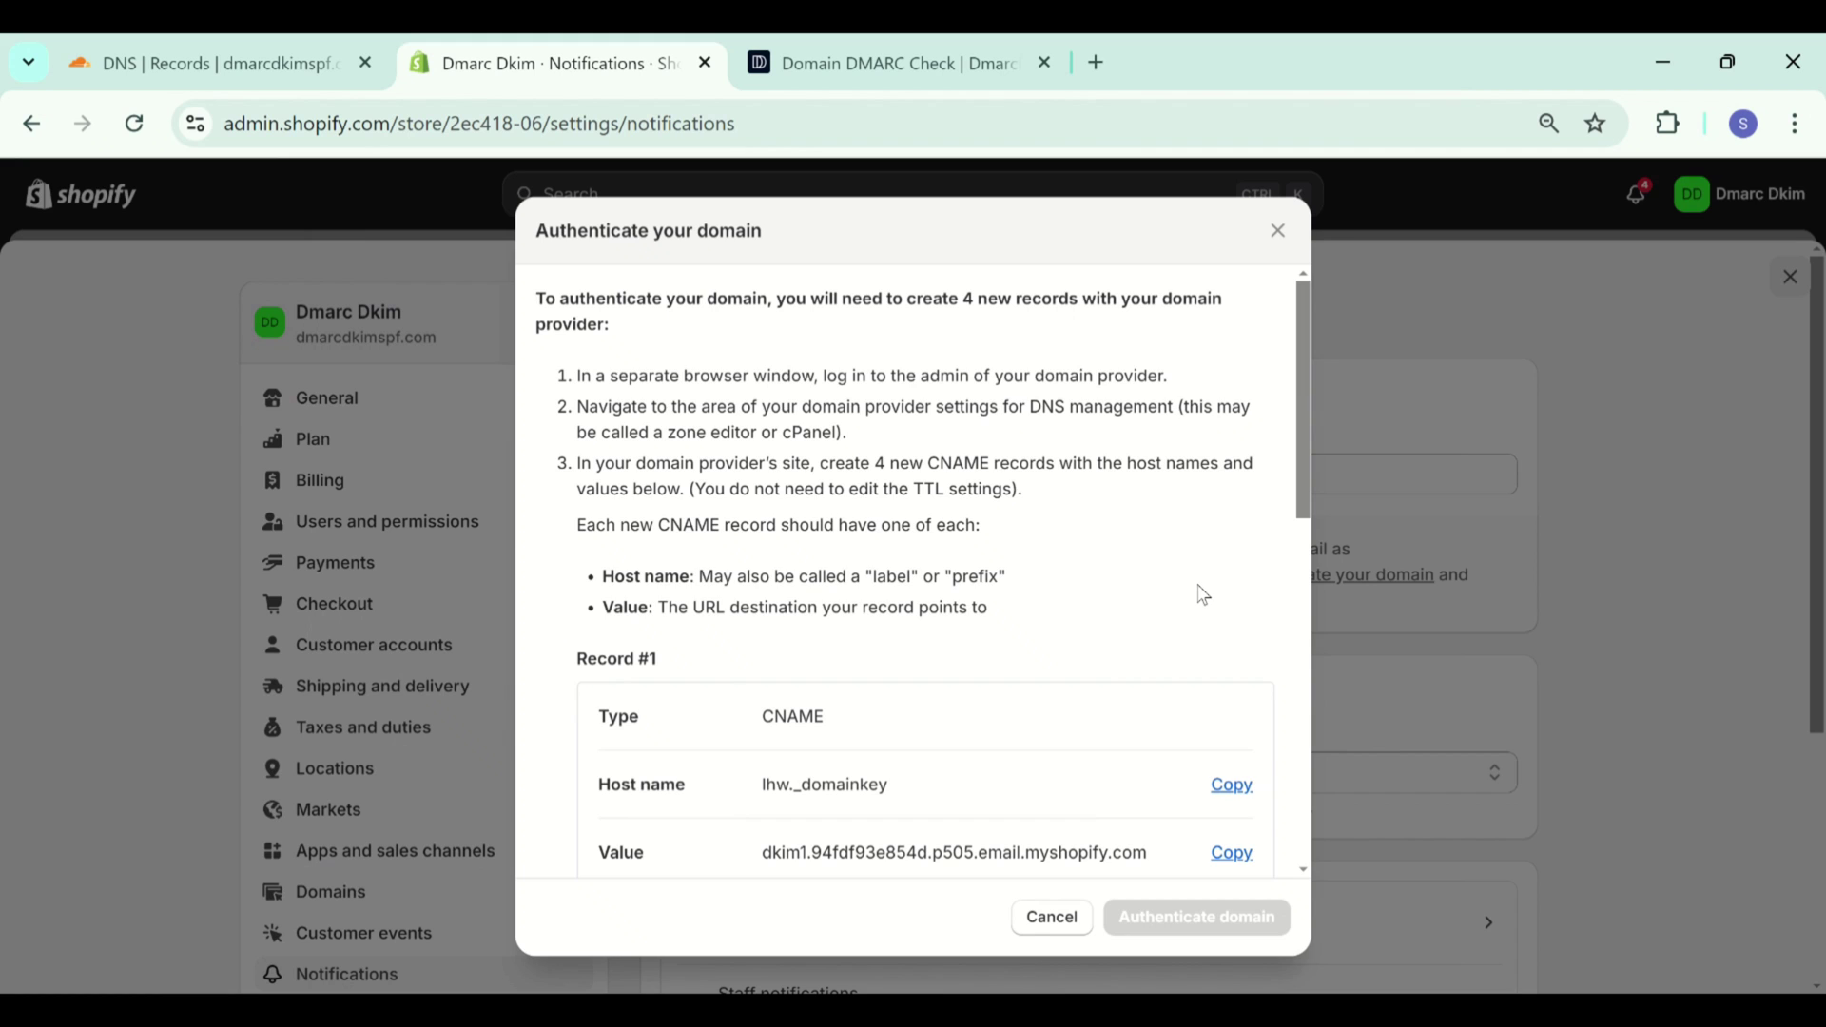
scroll(1198, 589, "down", 3)
scroll(1203, 594, "down", 6)
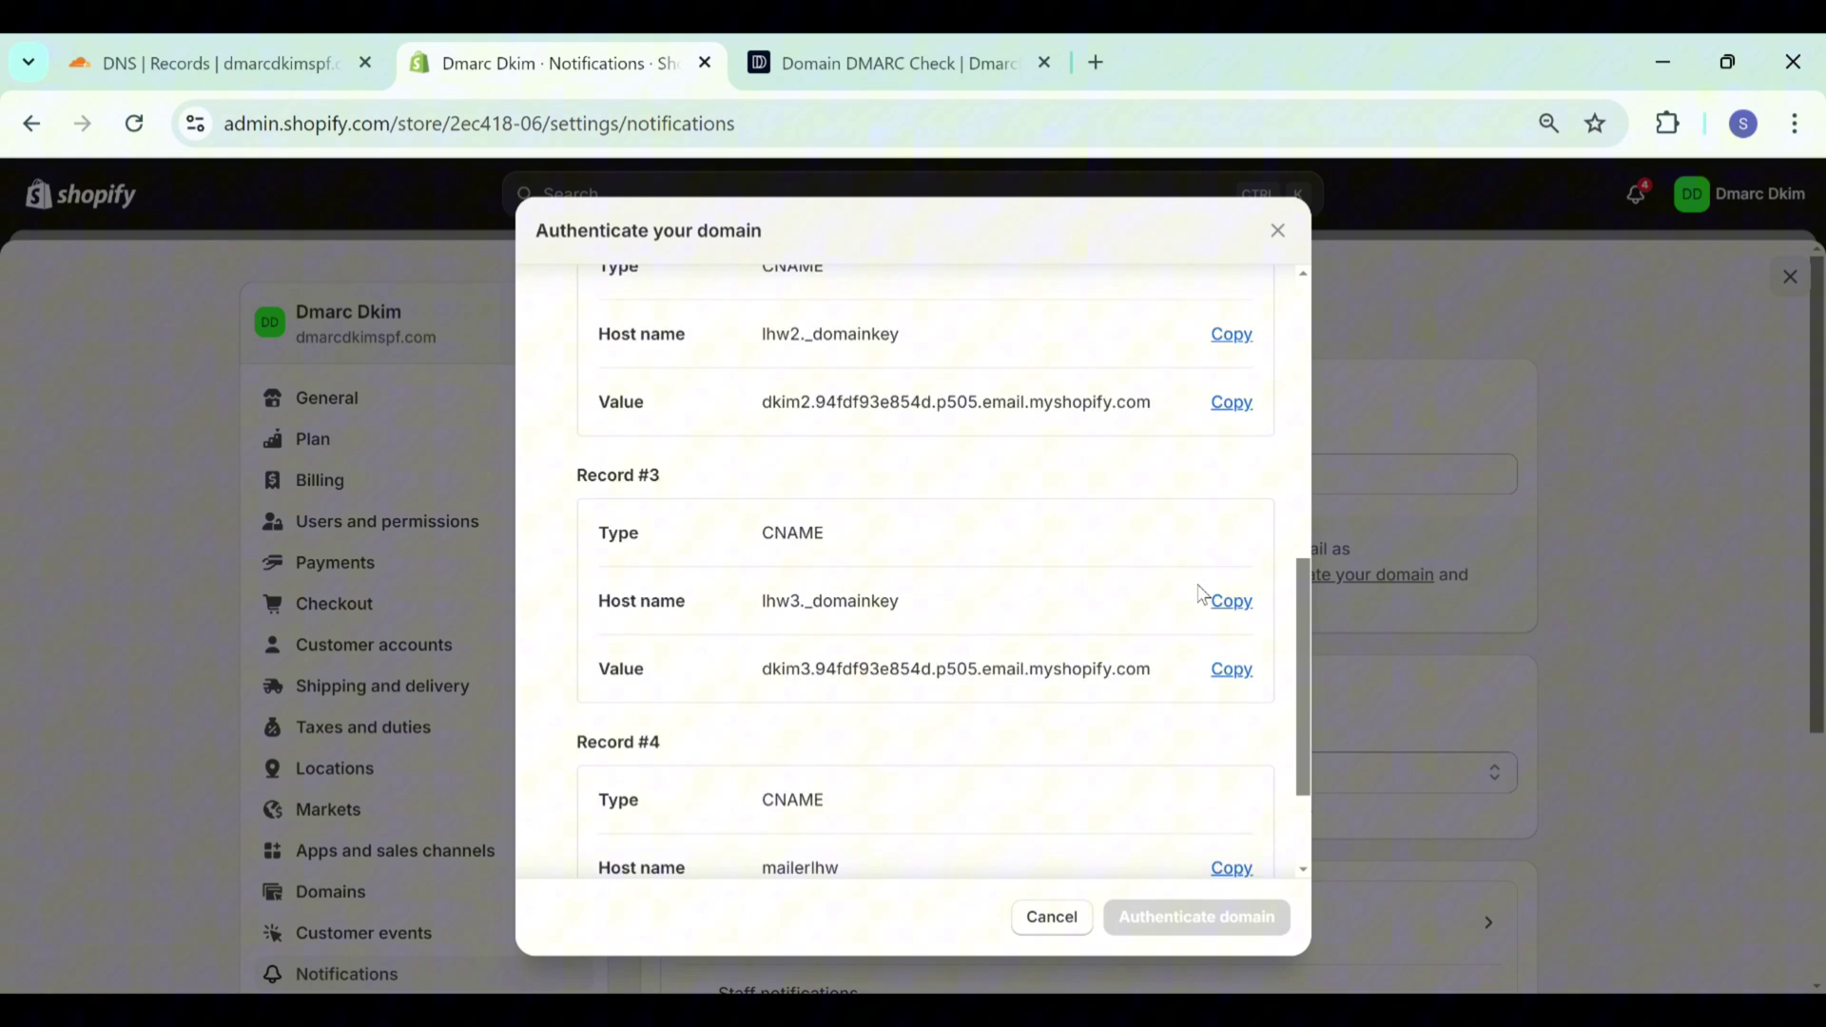
scroll(1203, 594, "up", 10)
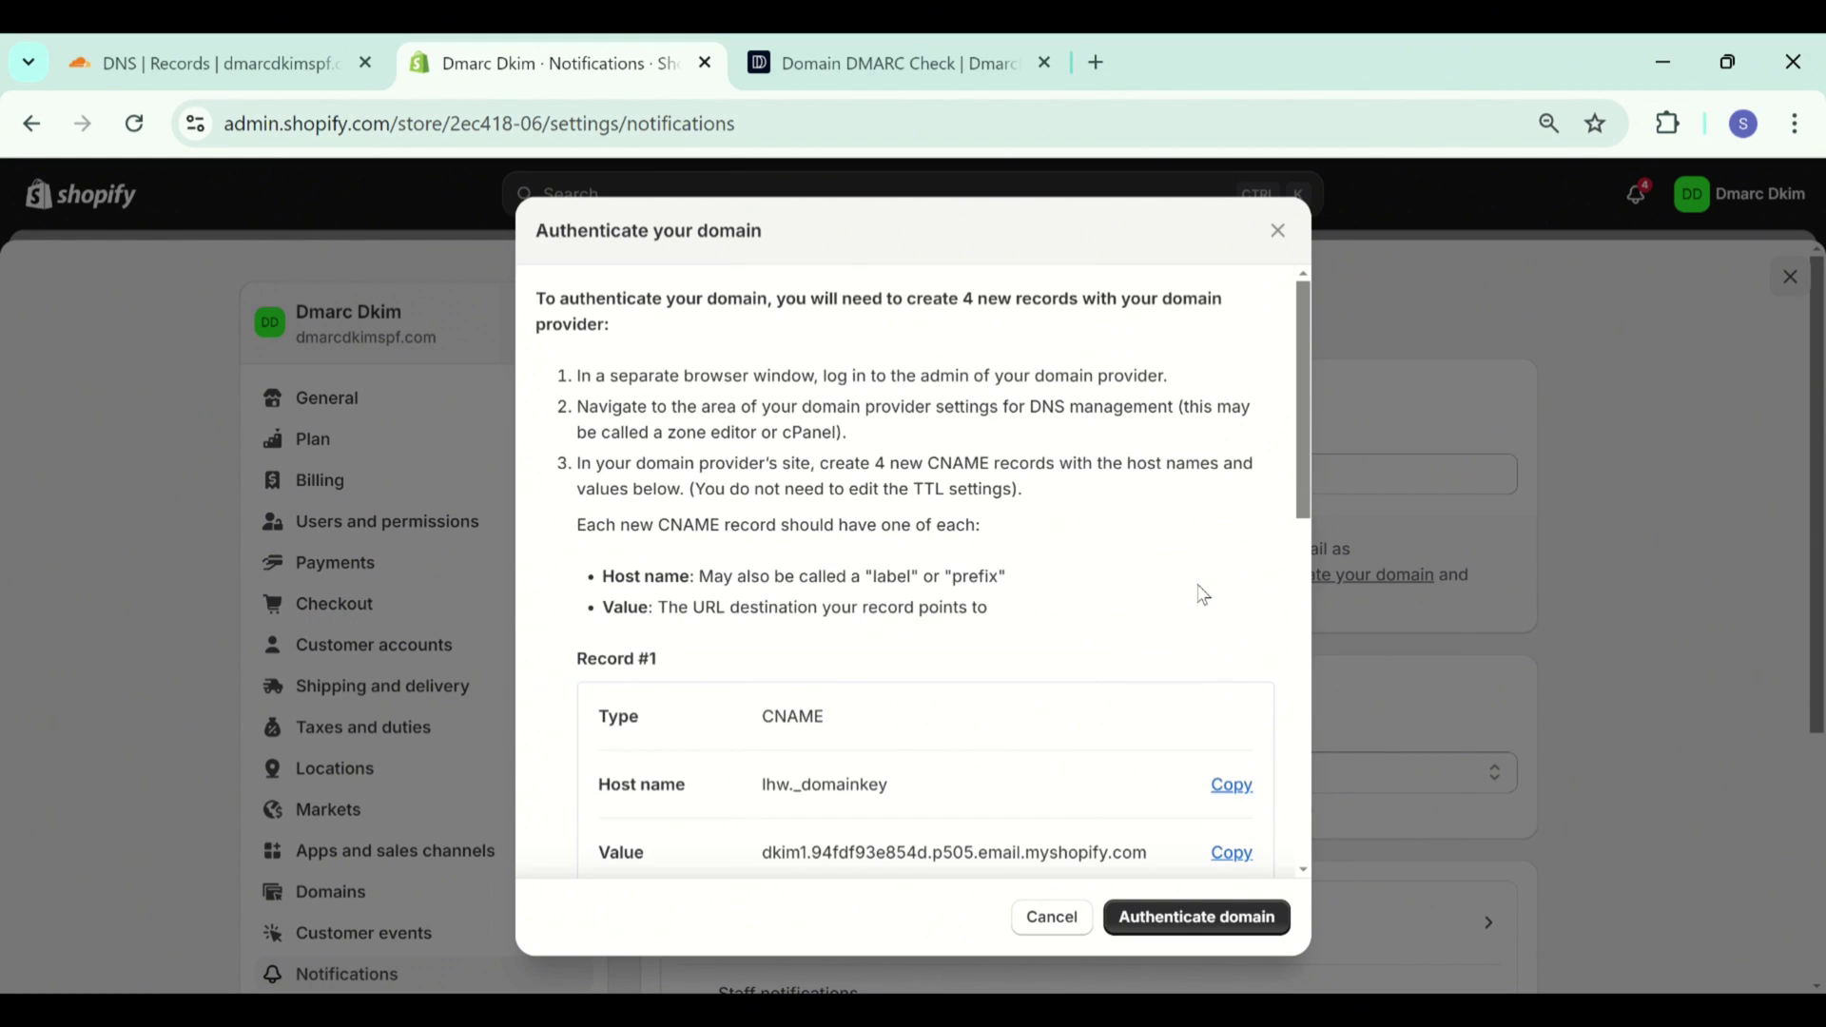
Create a CNAME record in Cloudflare using Shopify's Record #1 (lhw._domainkey) DKIM value.
left_click(276, 47)
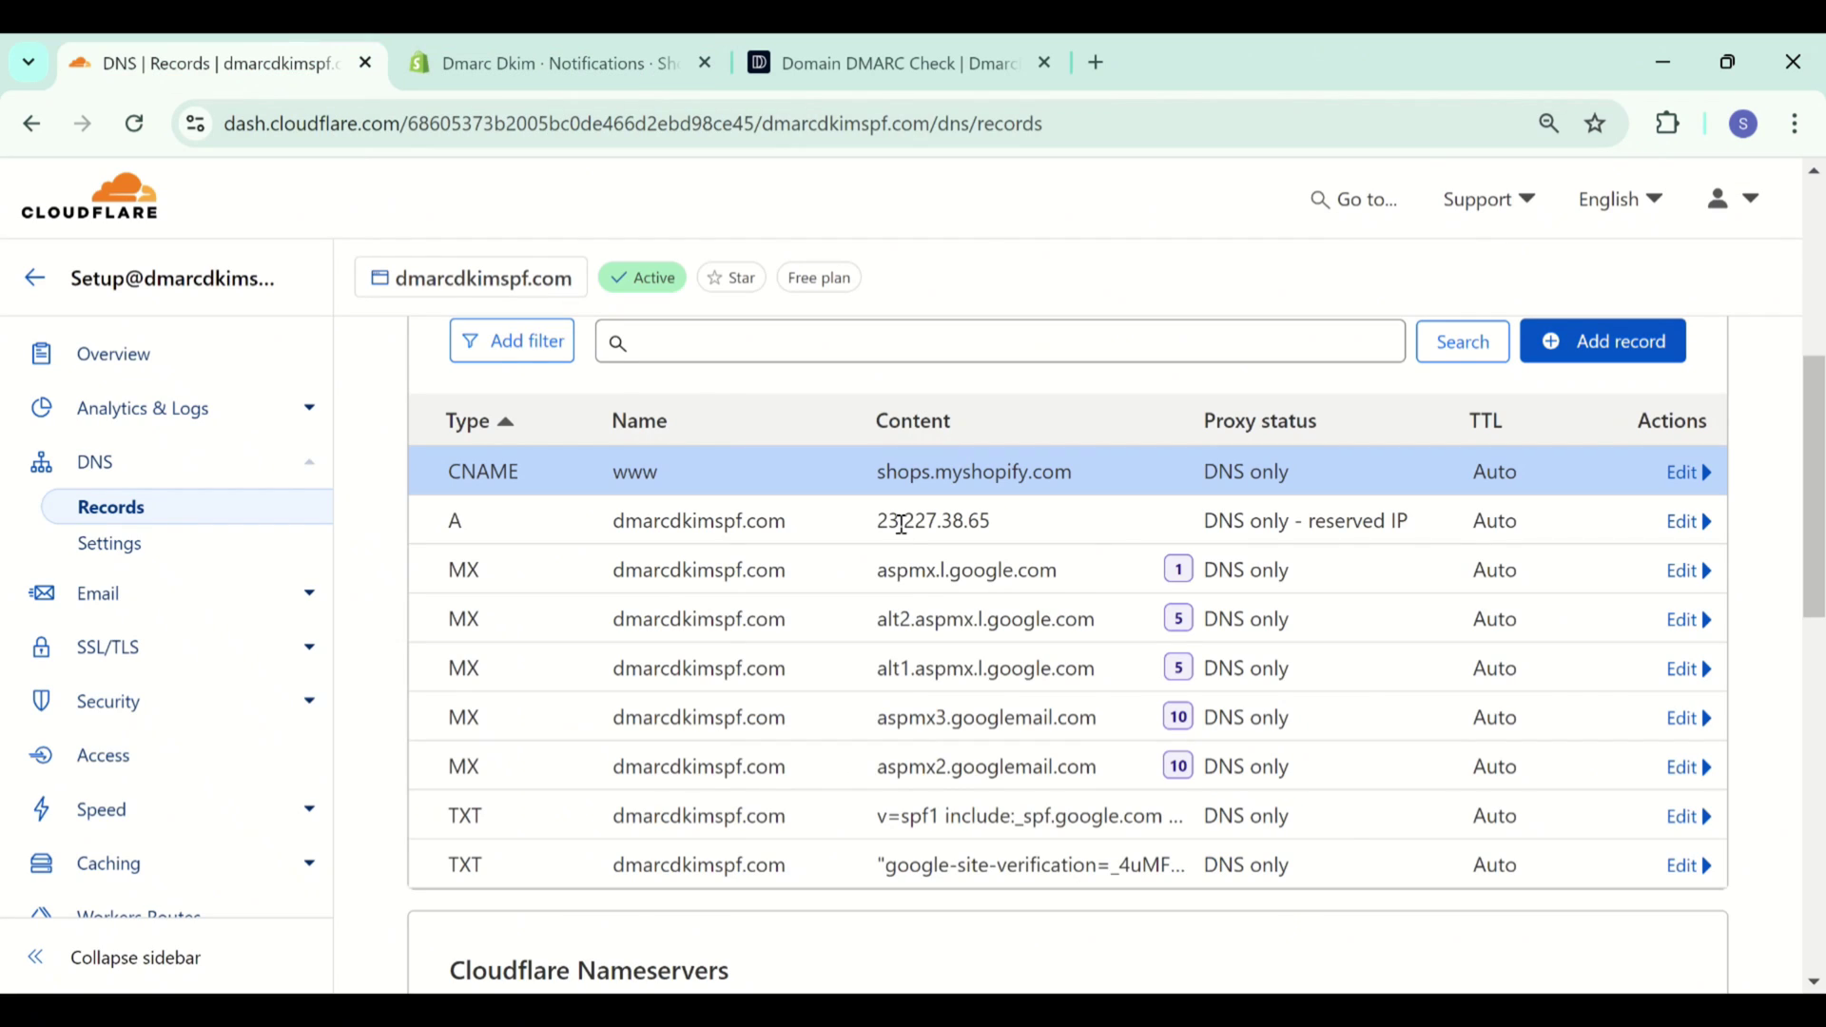
left_click(1560, 340)
left_click(590, 512)
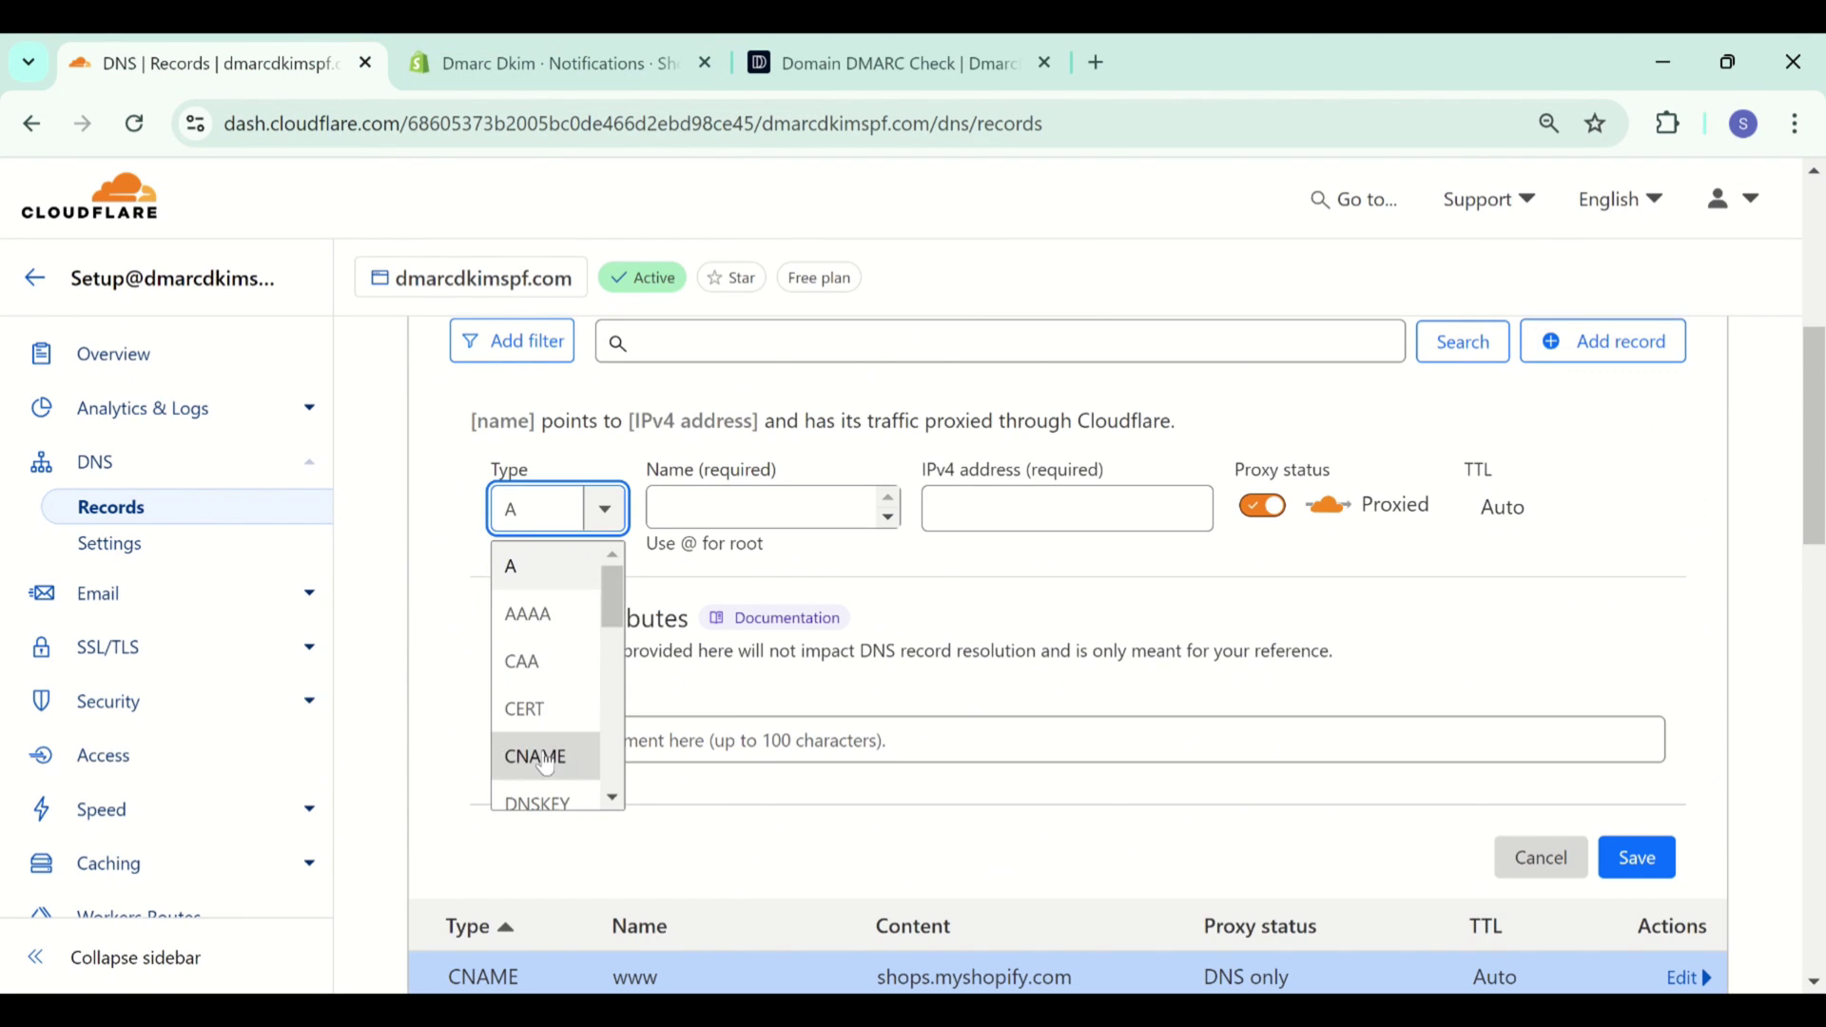
left_click(550, 59)
left_click(1231, 785)
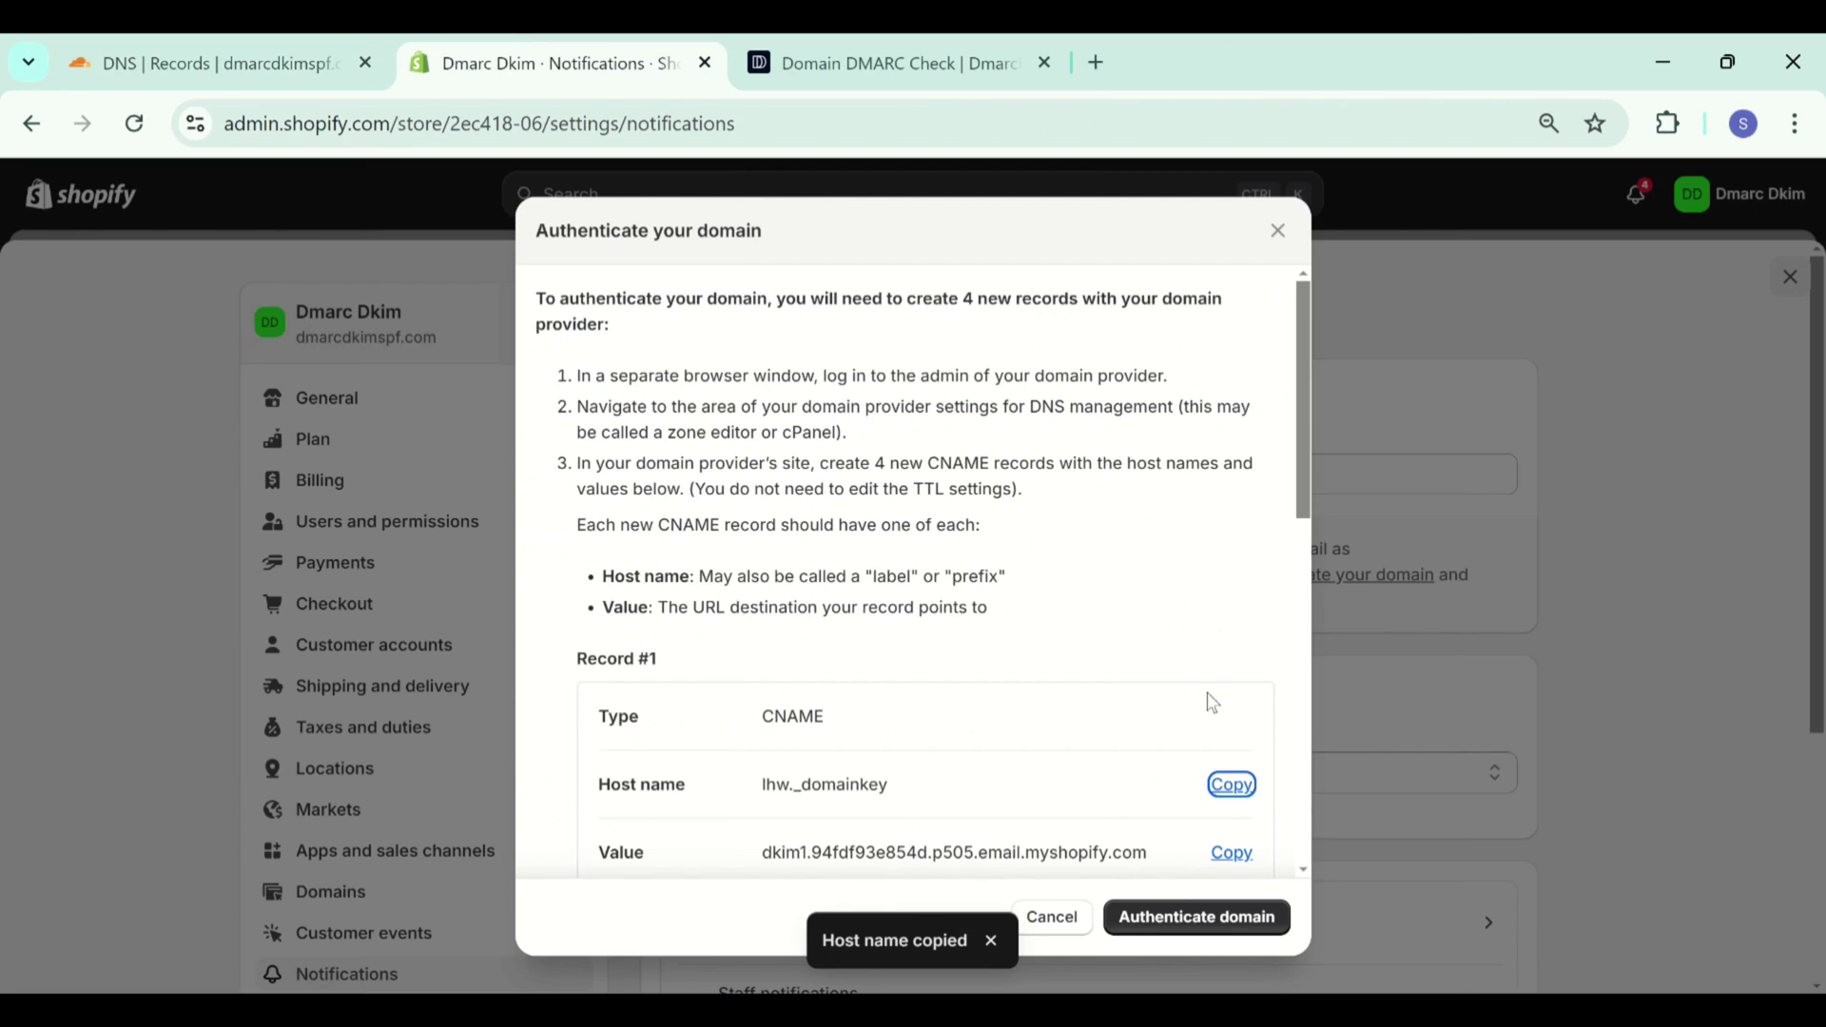
scroll(1213, 704, "down", 1)
left_click(1231, 769)
left_click(218, 63)
left_click(1055, 505)
key("ctrl+v")
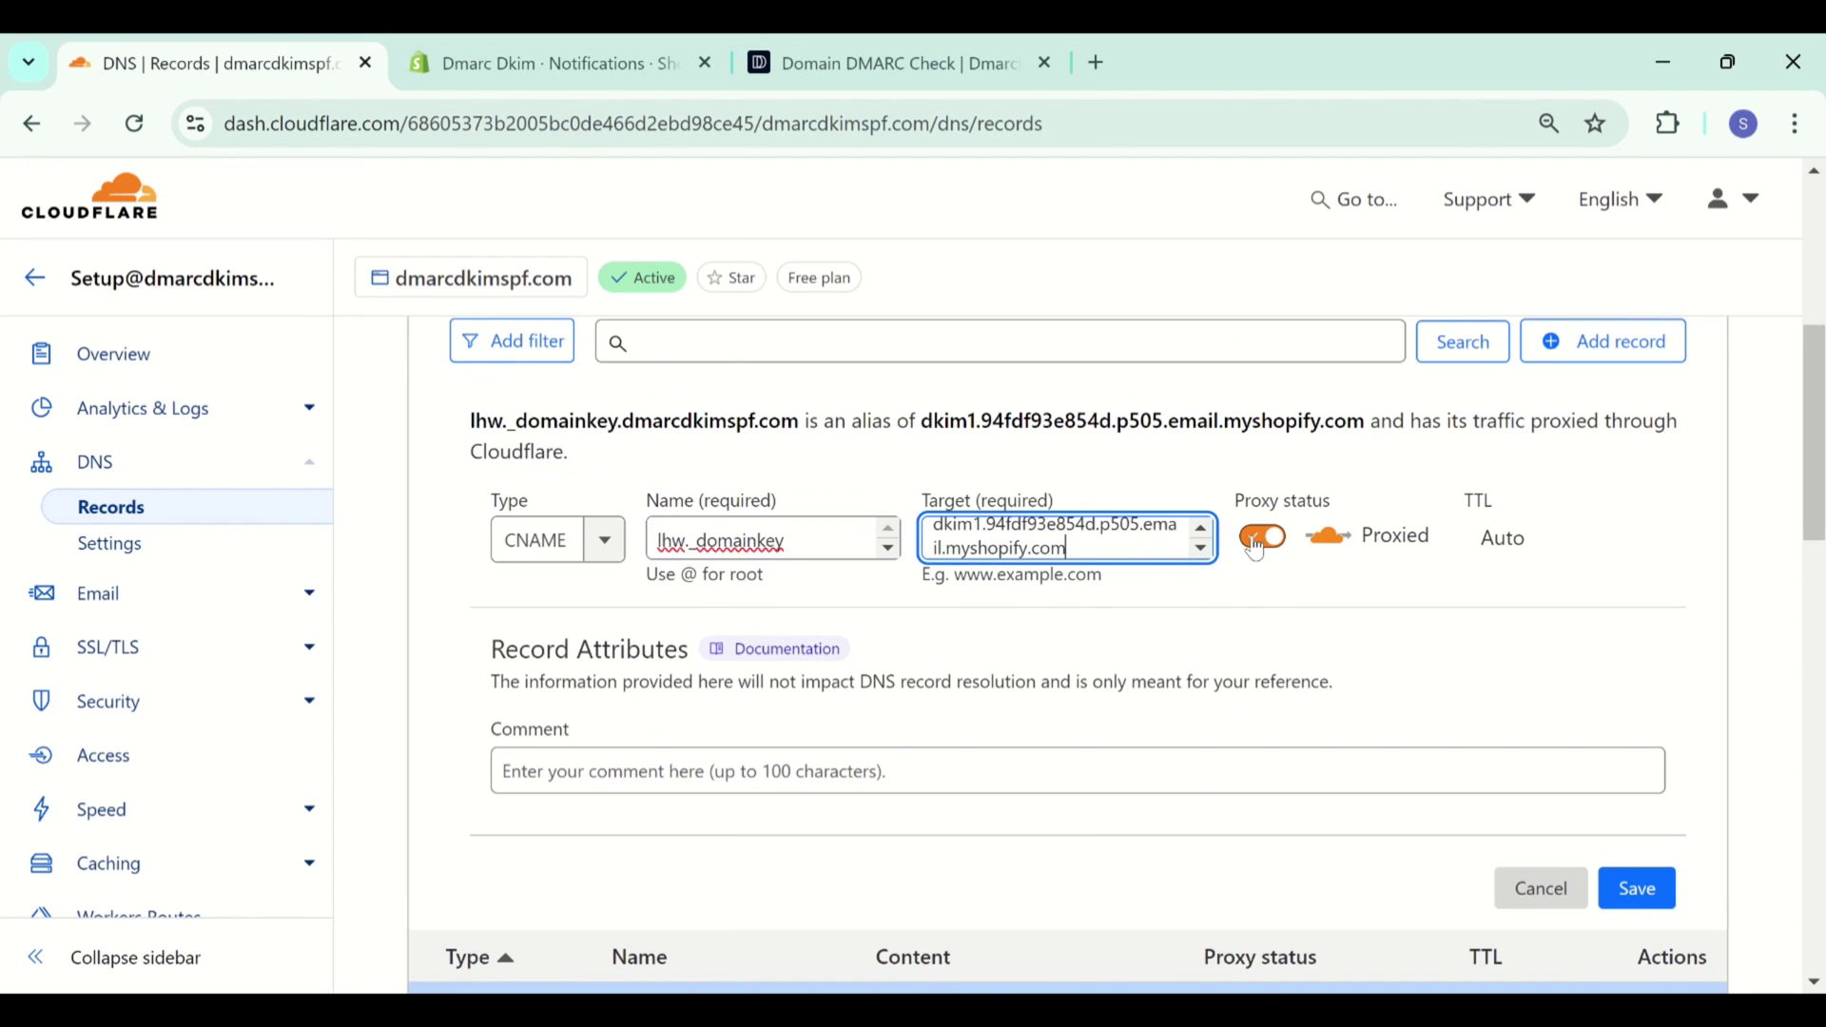
scroll(1588, 708, "down", 2)
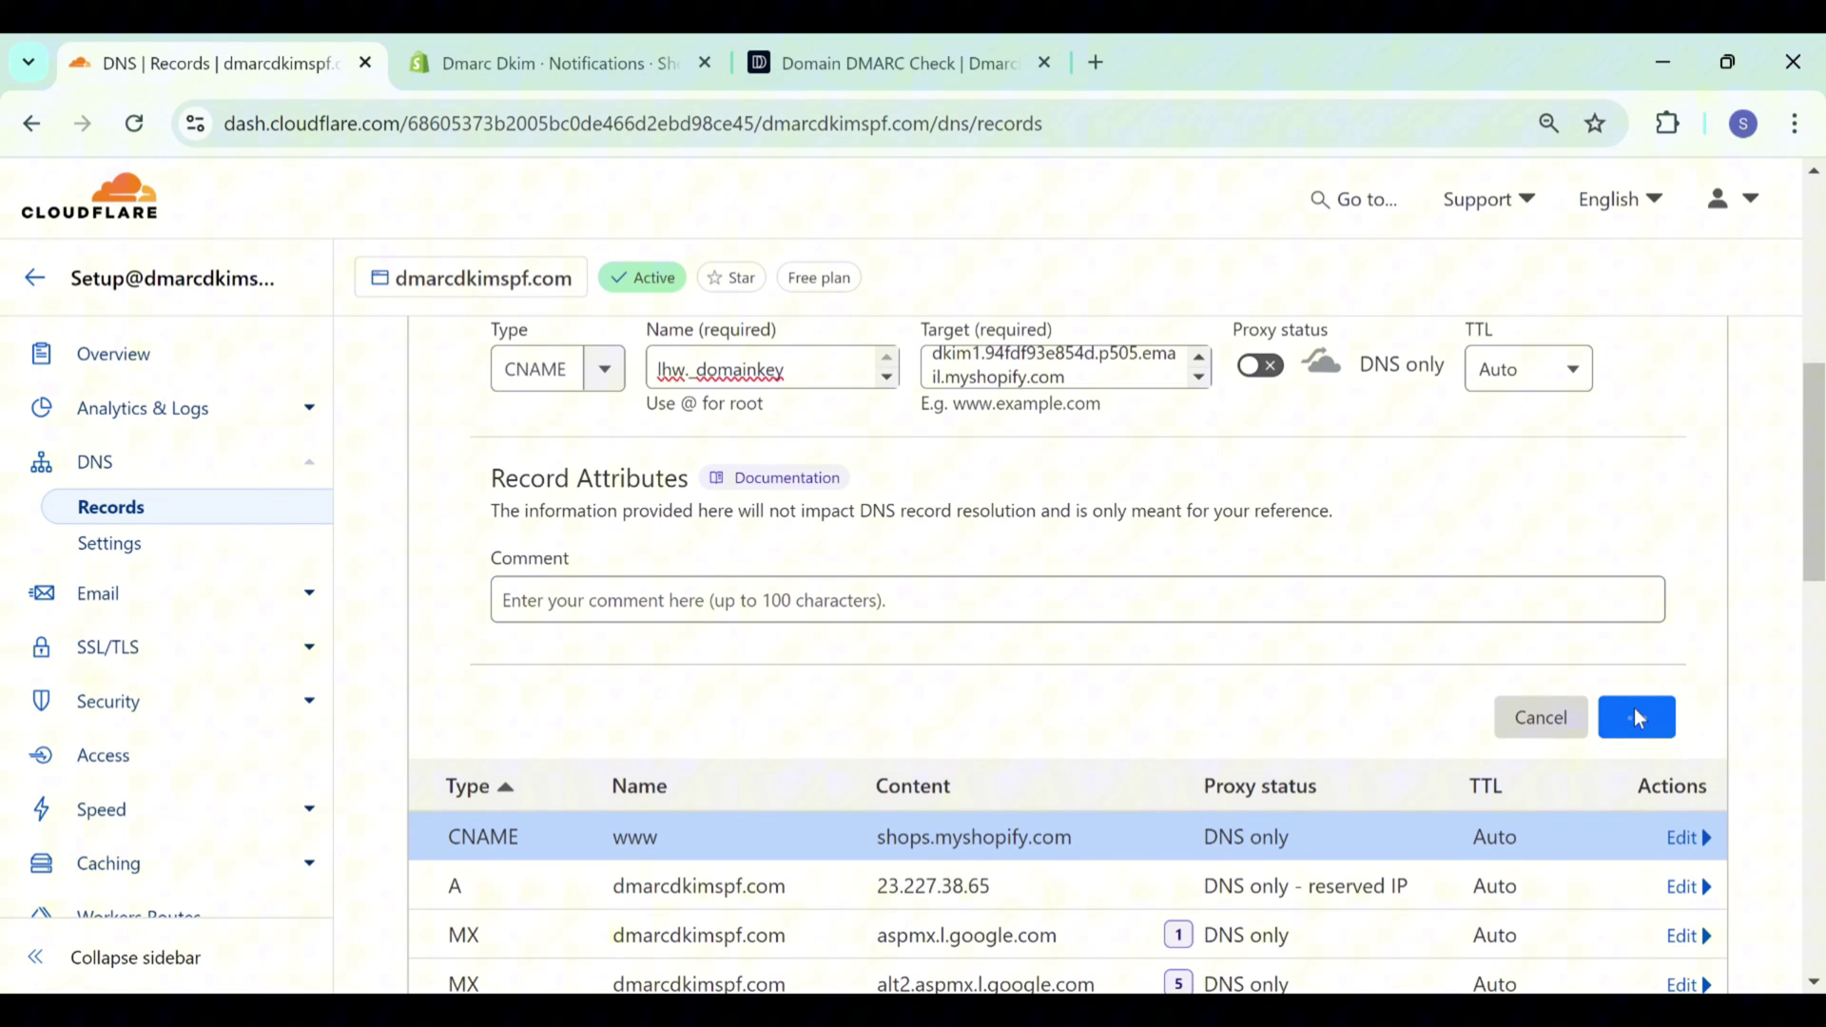
Add the DNS-only CNAME record lhw2._domainkey with Shopify's second DKIM value.
left_click(1603, 364)
type("CNAME")
left_click(557, 62)
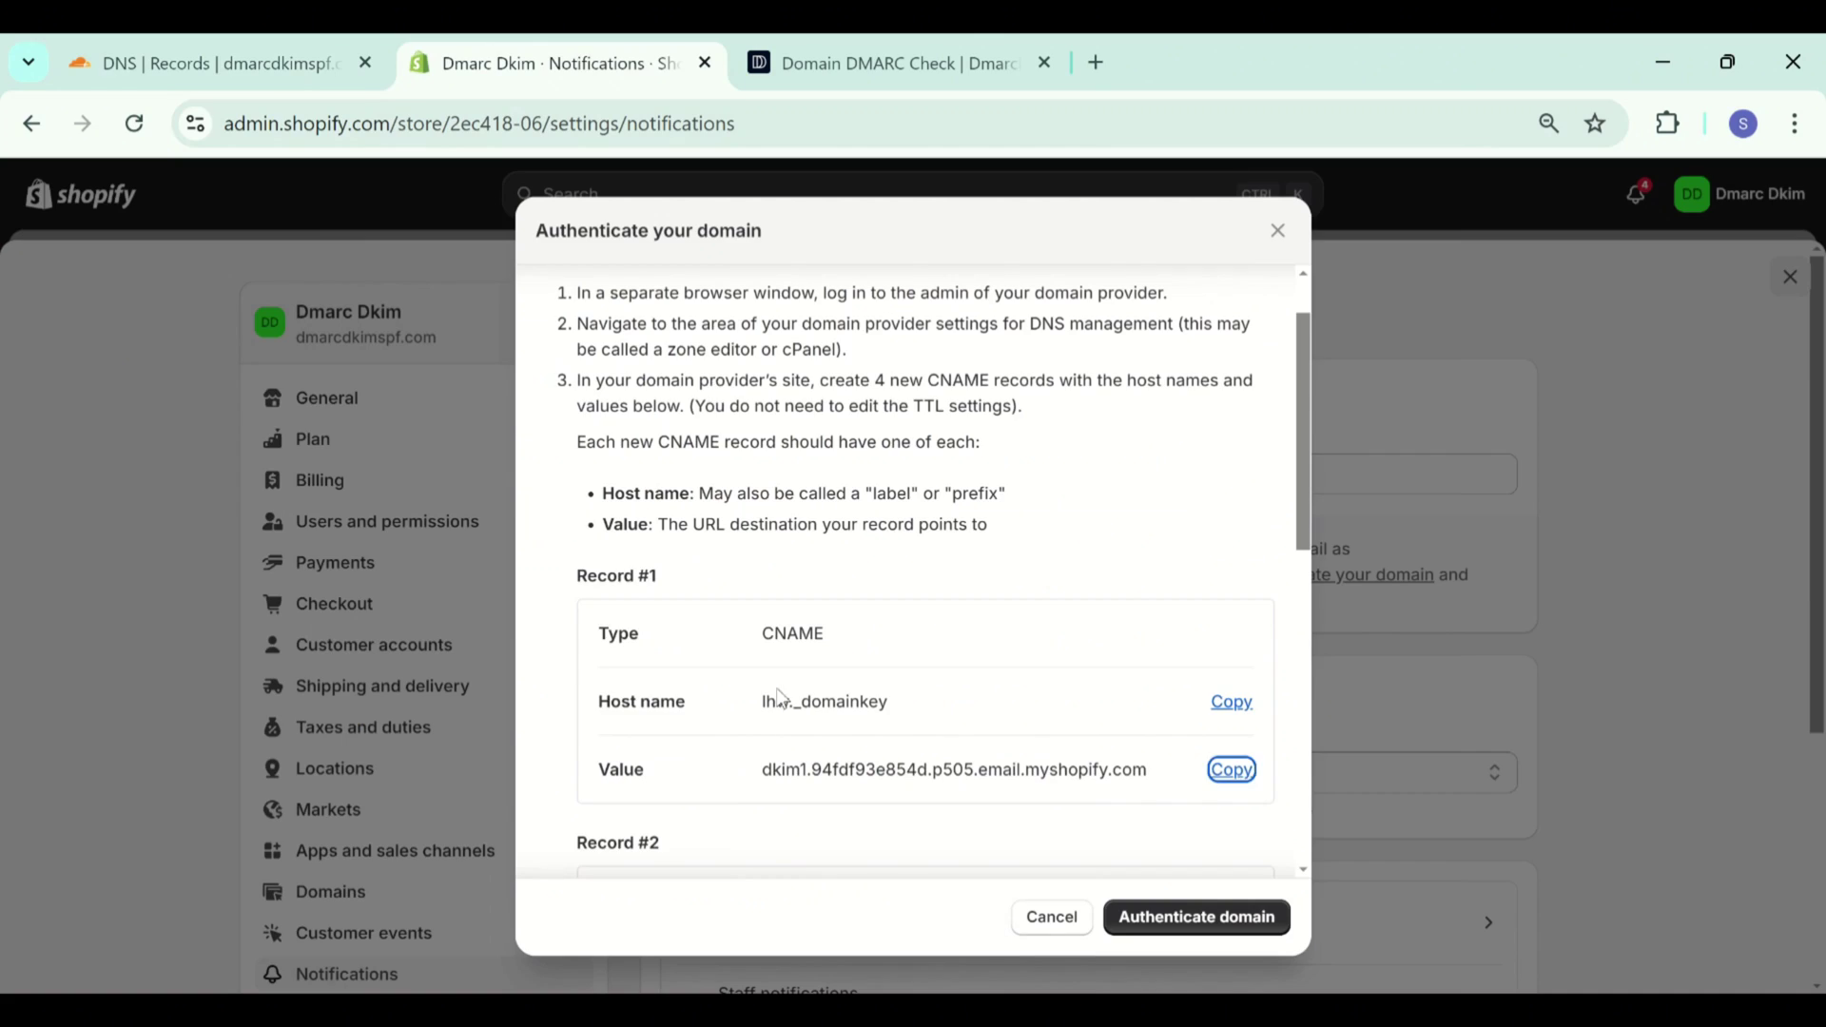
scroll(1226, 665, "down", 3)
left_click(1230, 566)
left_click(218, 62)
left_click(759, 518)
key("ctrl+v")
key("ctrl+Tab")
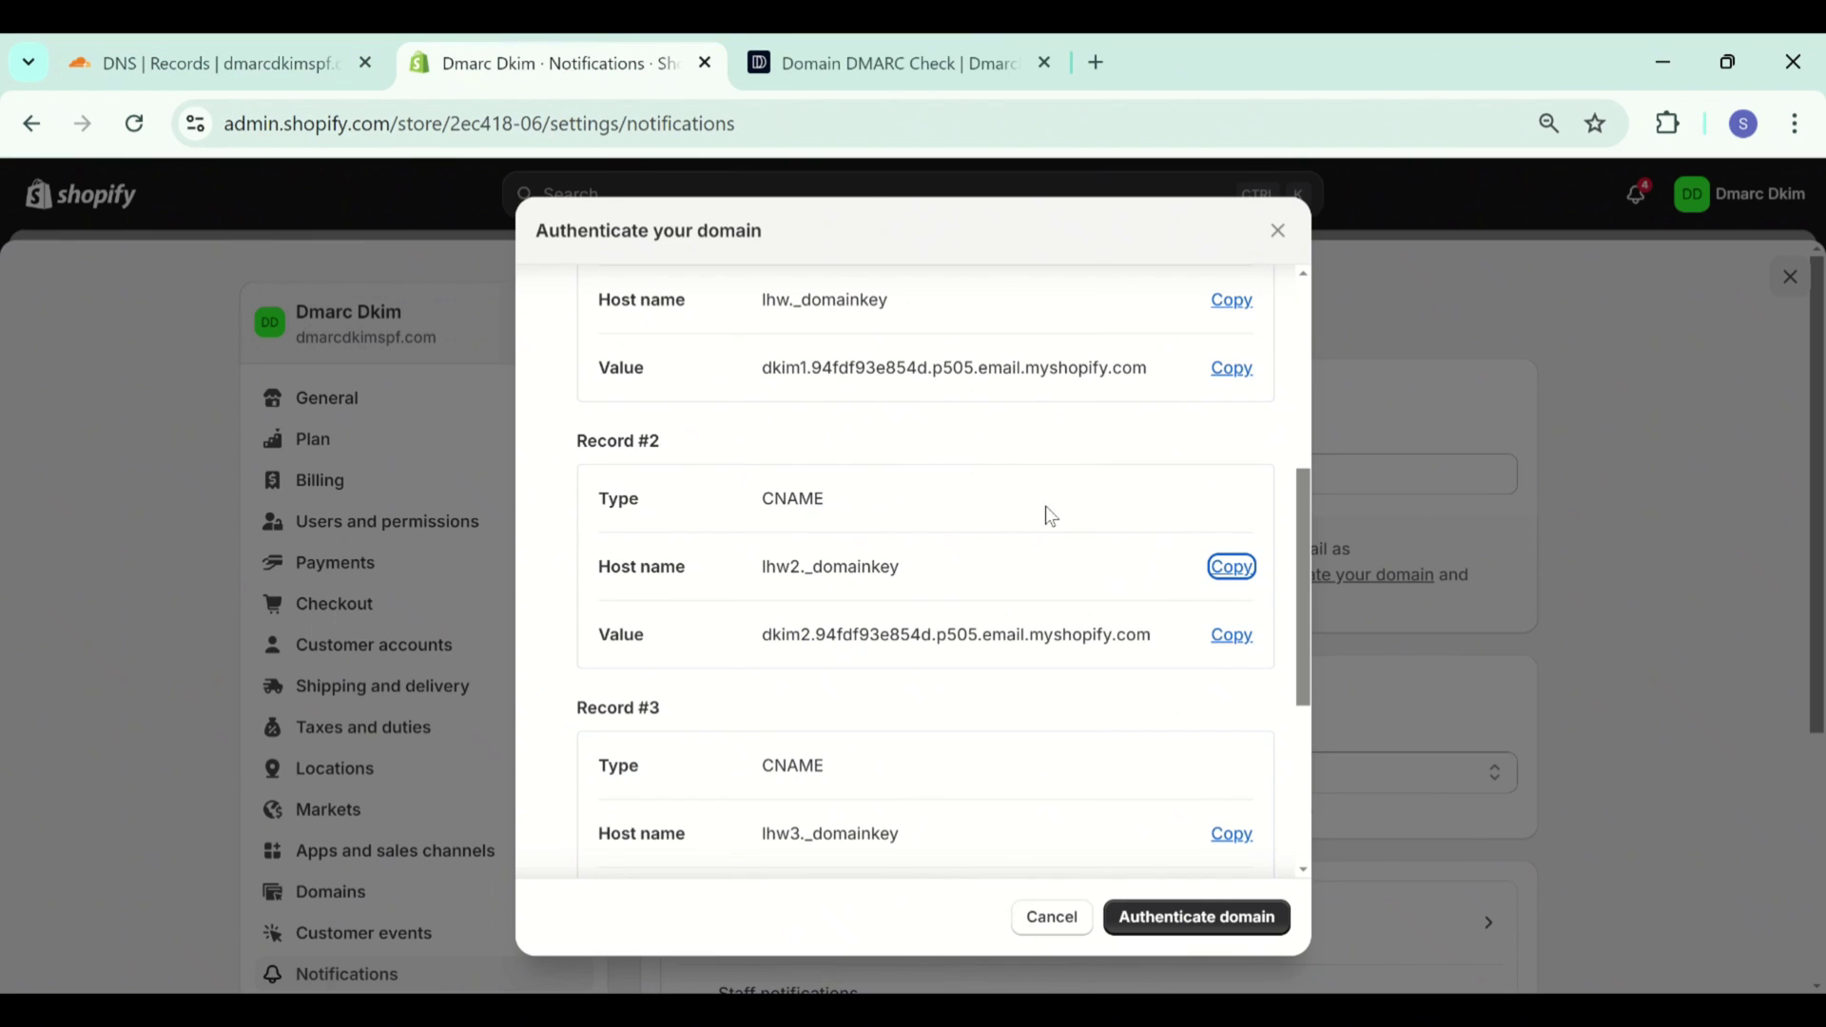
left_click(1230, 631)
key("ctrl+shift+Tab")
key("Tab")
key("ctrl+v")
left_click(1260, 561)
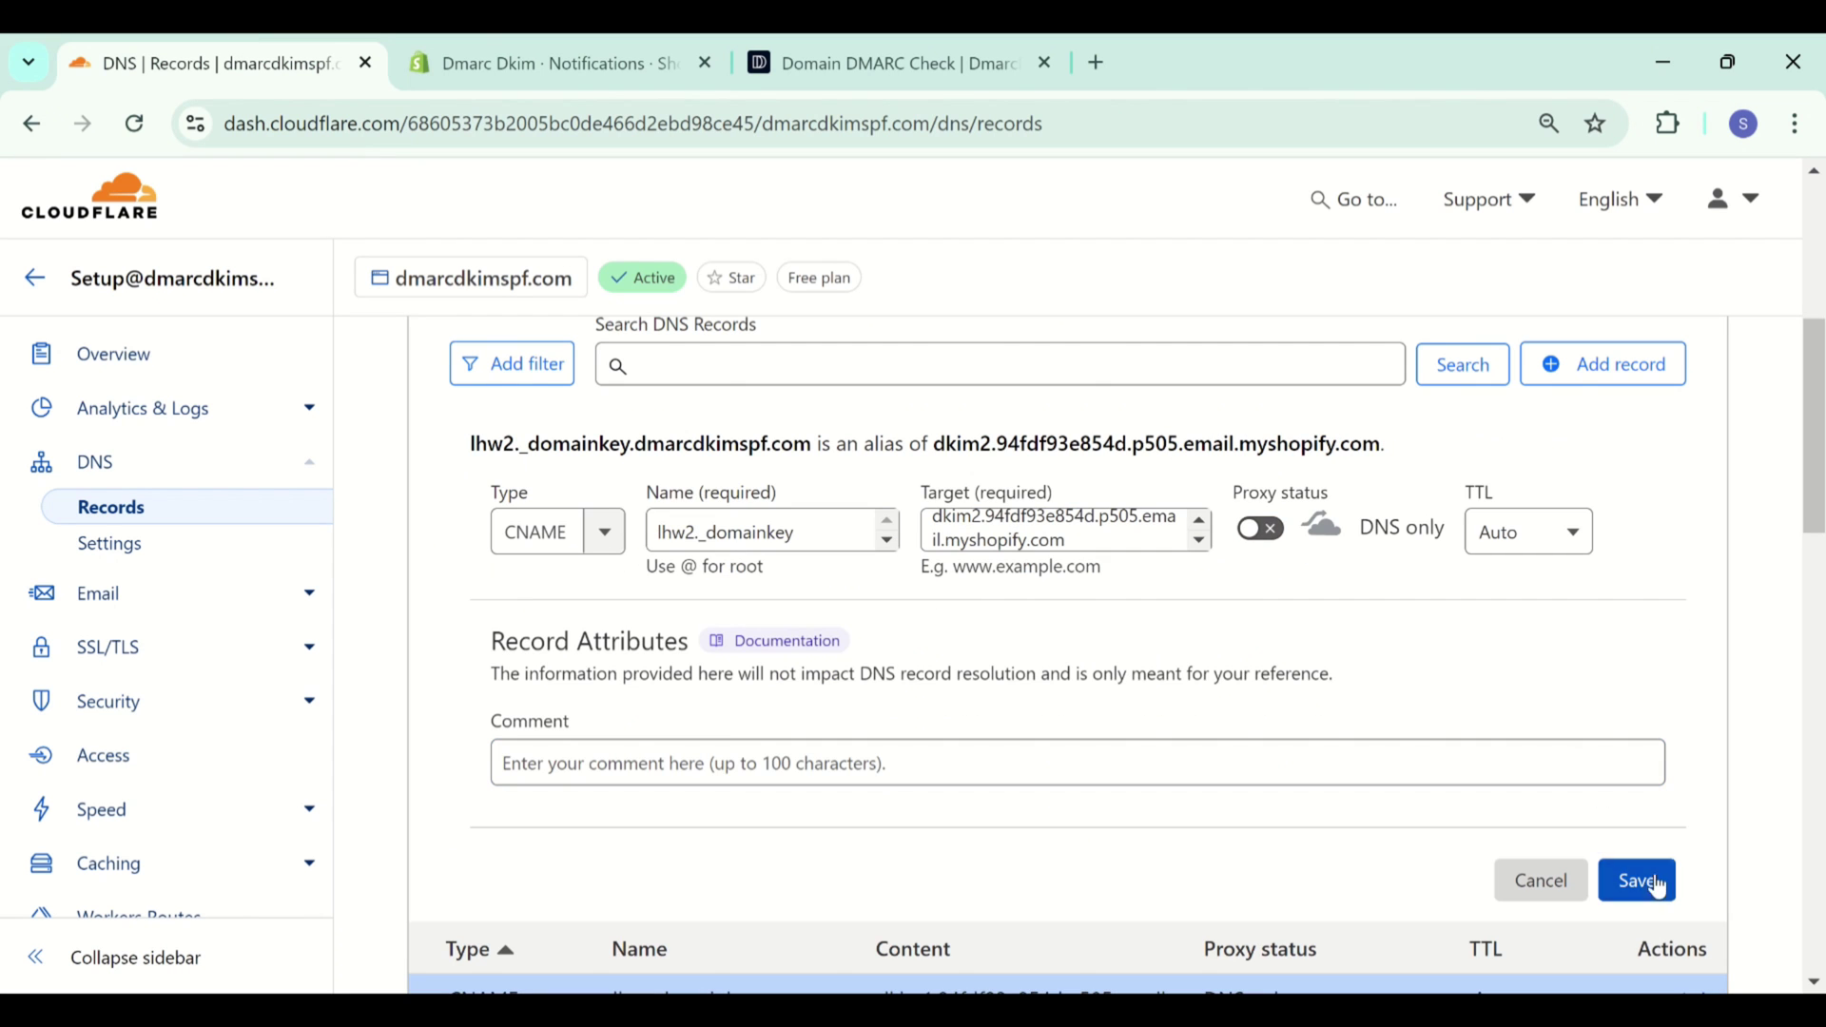
left_click(1634, 876)
Add the DNS-only CNAME record lhw3._domainkey with Shopify's third DKIM value.
key("ctrl+Tab")
left_click(1231, 636)
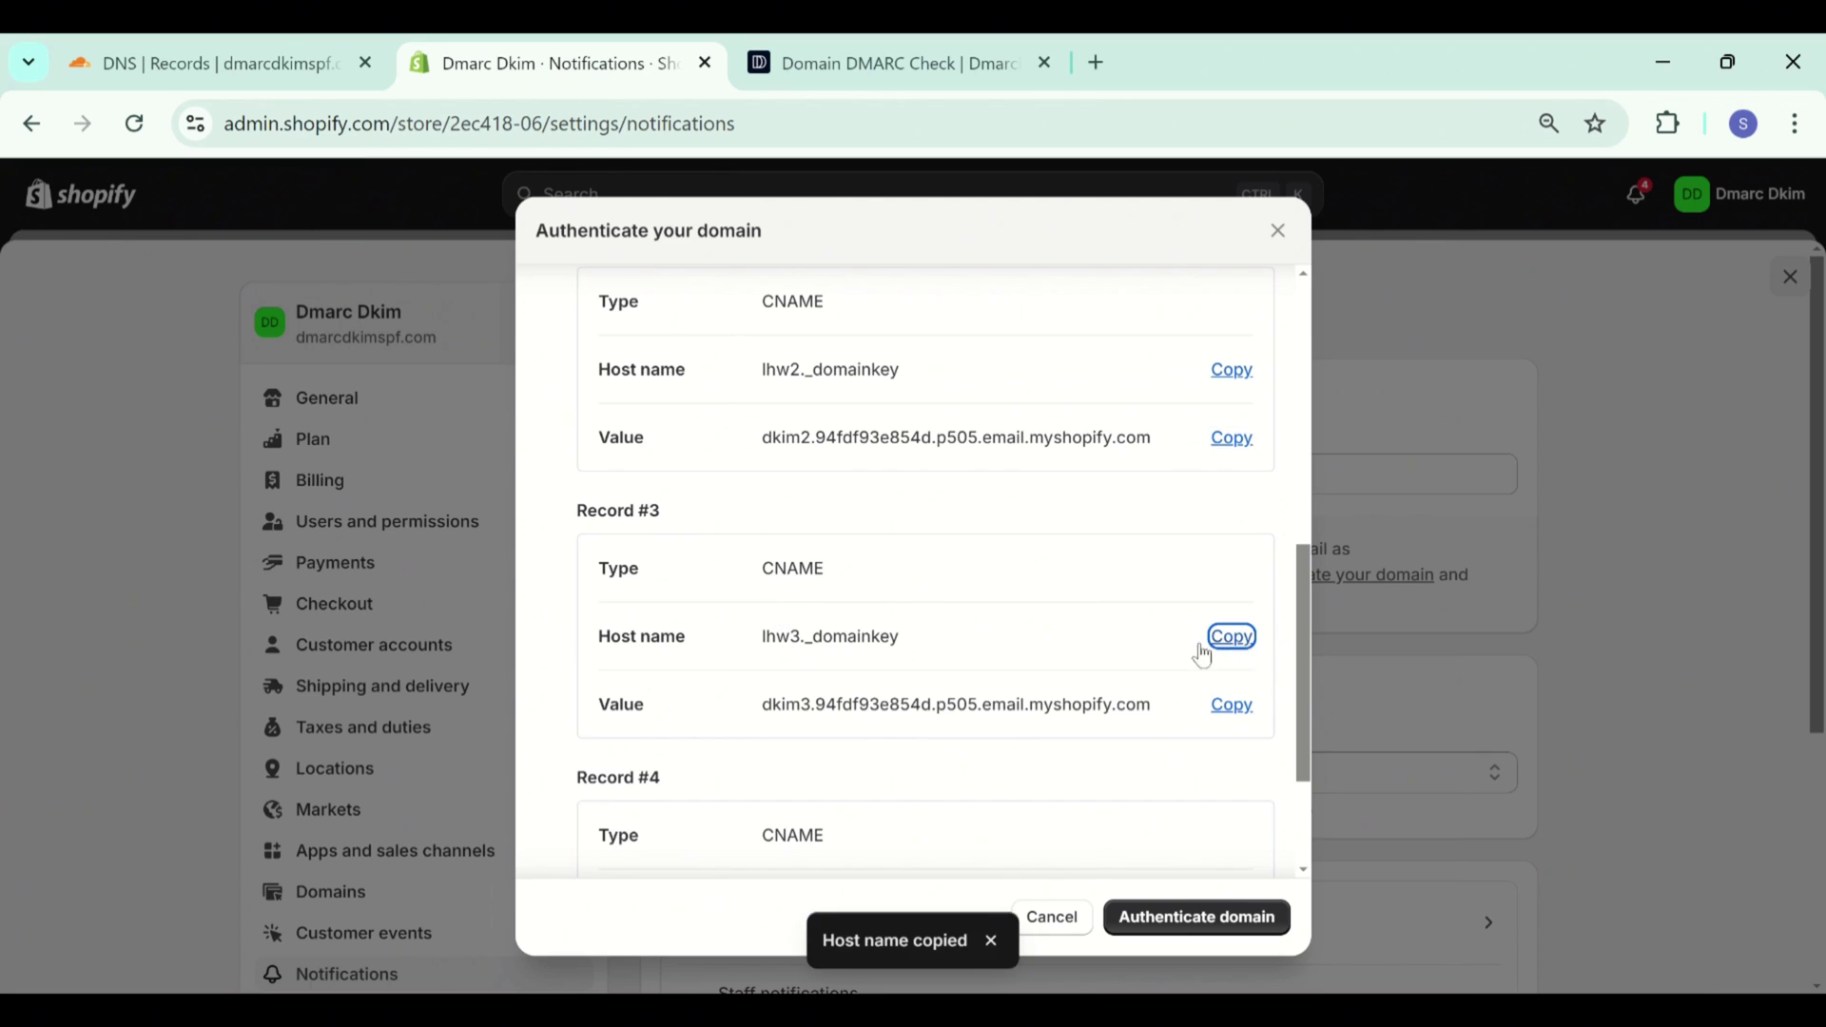
key("ctrl+shift+Tab")
left_click(1602, 364)
type("CNAME")
key("Return")
key("Tab")
key("ctrl+v")
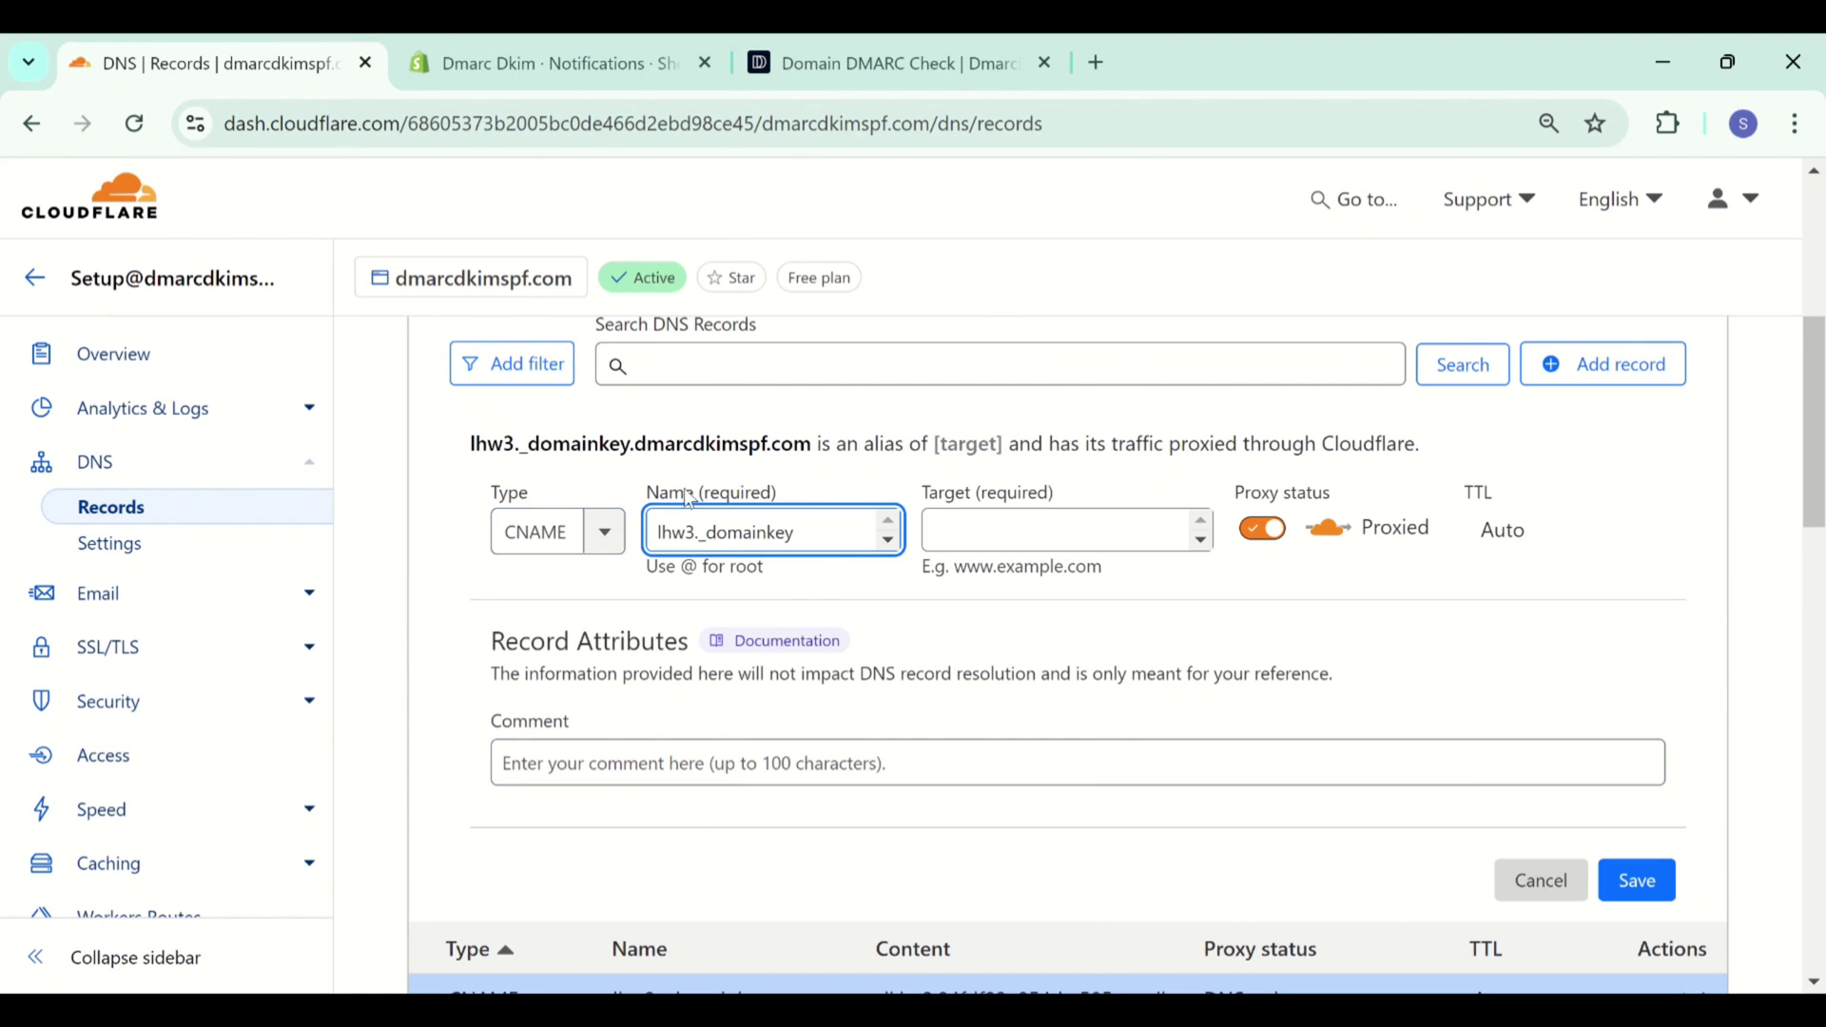
key("ctrl+Tab")
left_click(1231, 700)
key("ctrl+shift+Tab")
left_click(1053, 537)
key("ctrl+v")
left_click(1262, 559)
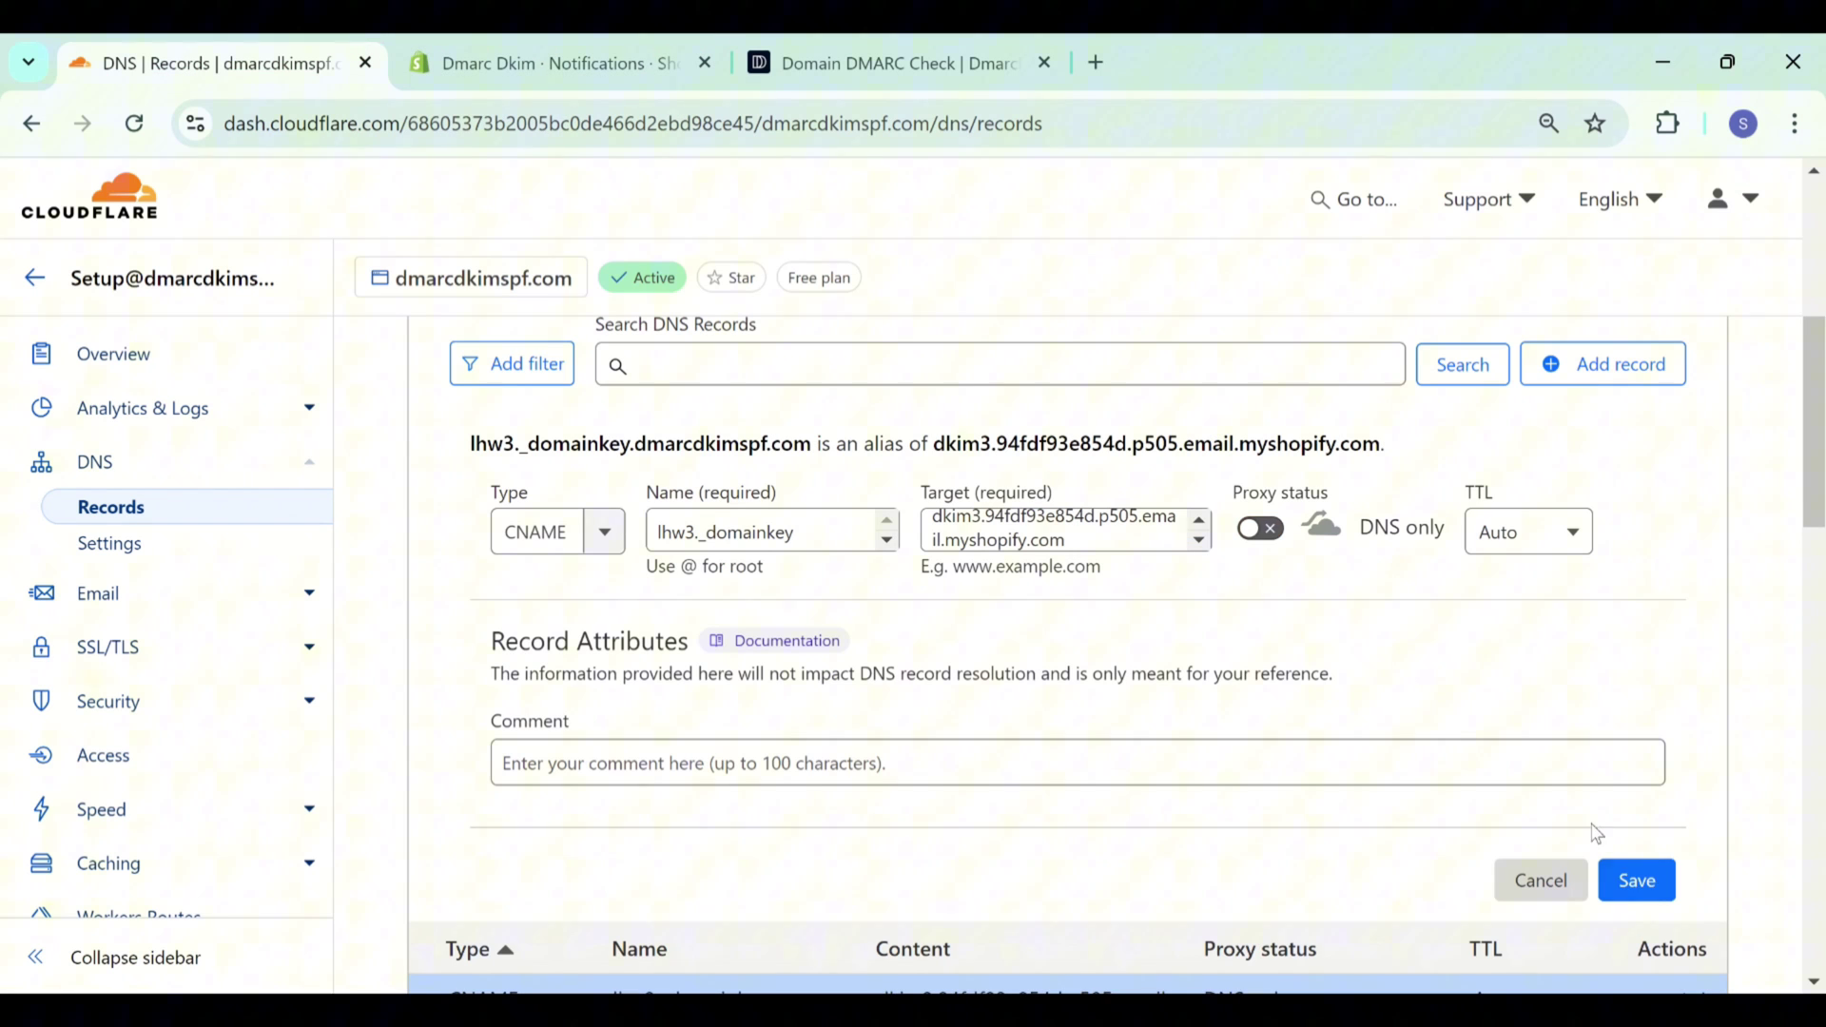
left_click(1634, 884)
Add the DNS-only CNAME record mailerlhw with Shopify's mailer value.
left_click(1662, 362)
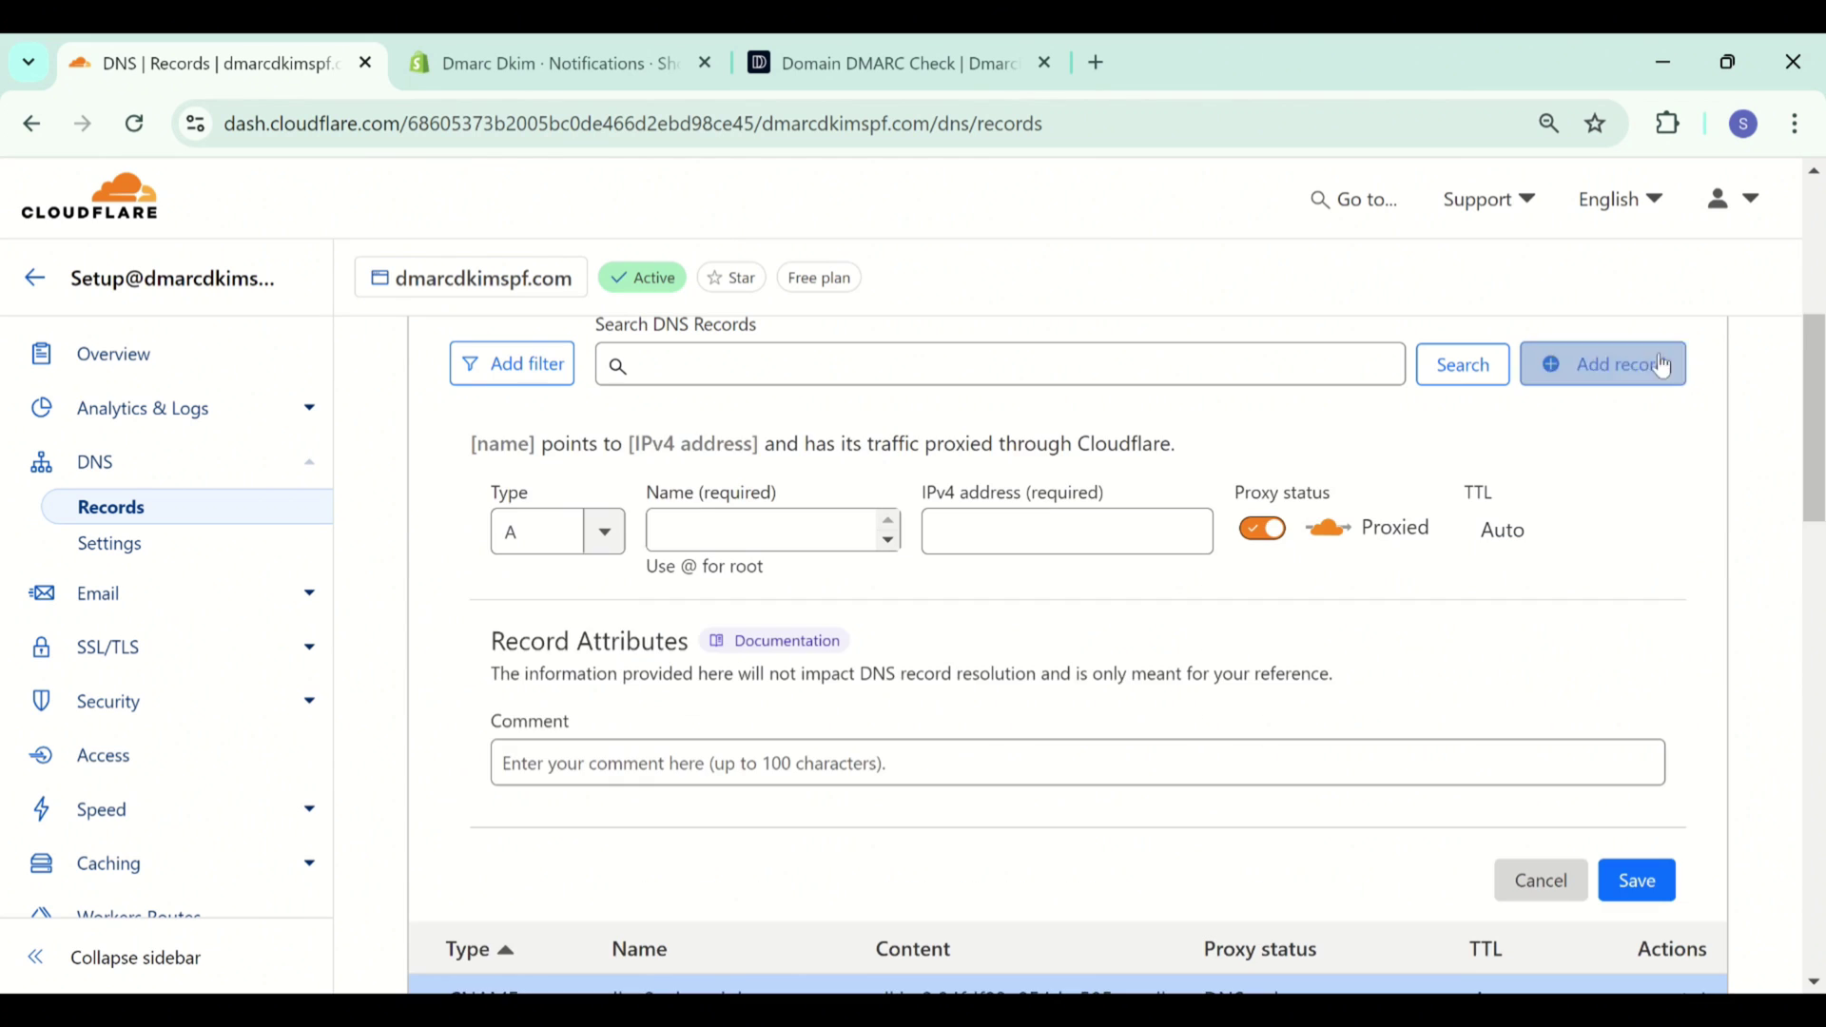
left_click(605, 530)
key("ctrl+Tab")
scroll(972, 540, "down", 3)
left_click(1231, 698)
key("ctrl+shift+Tab")
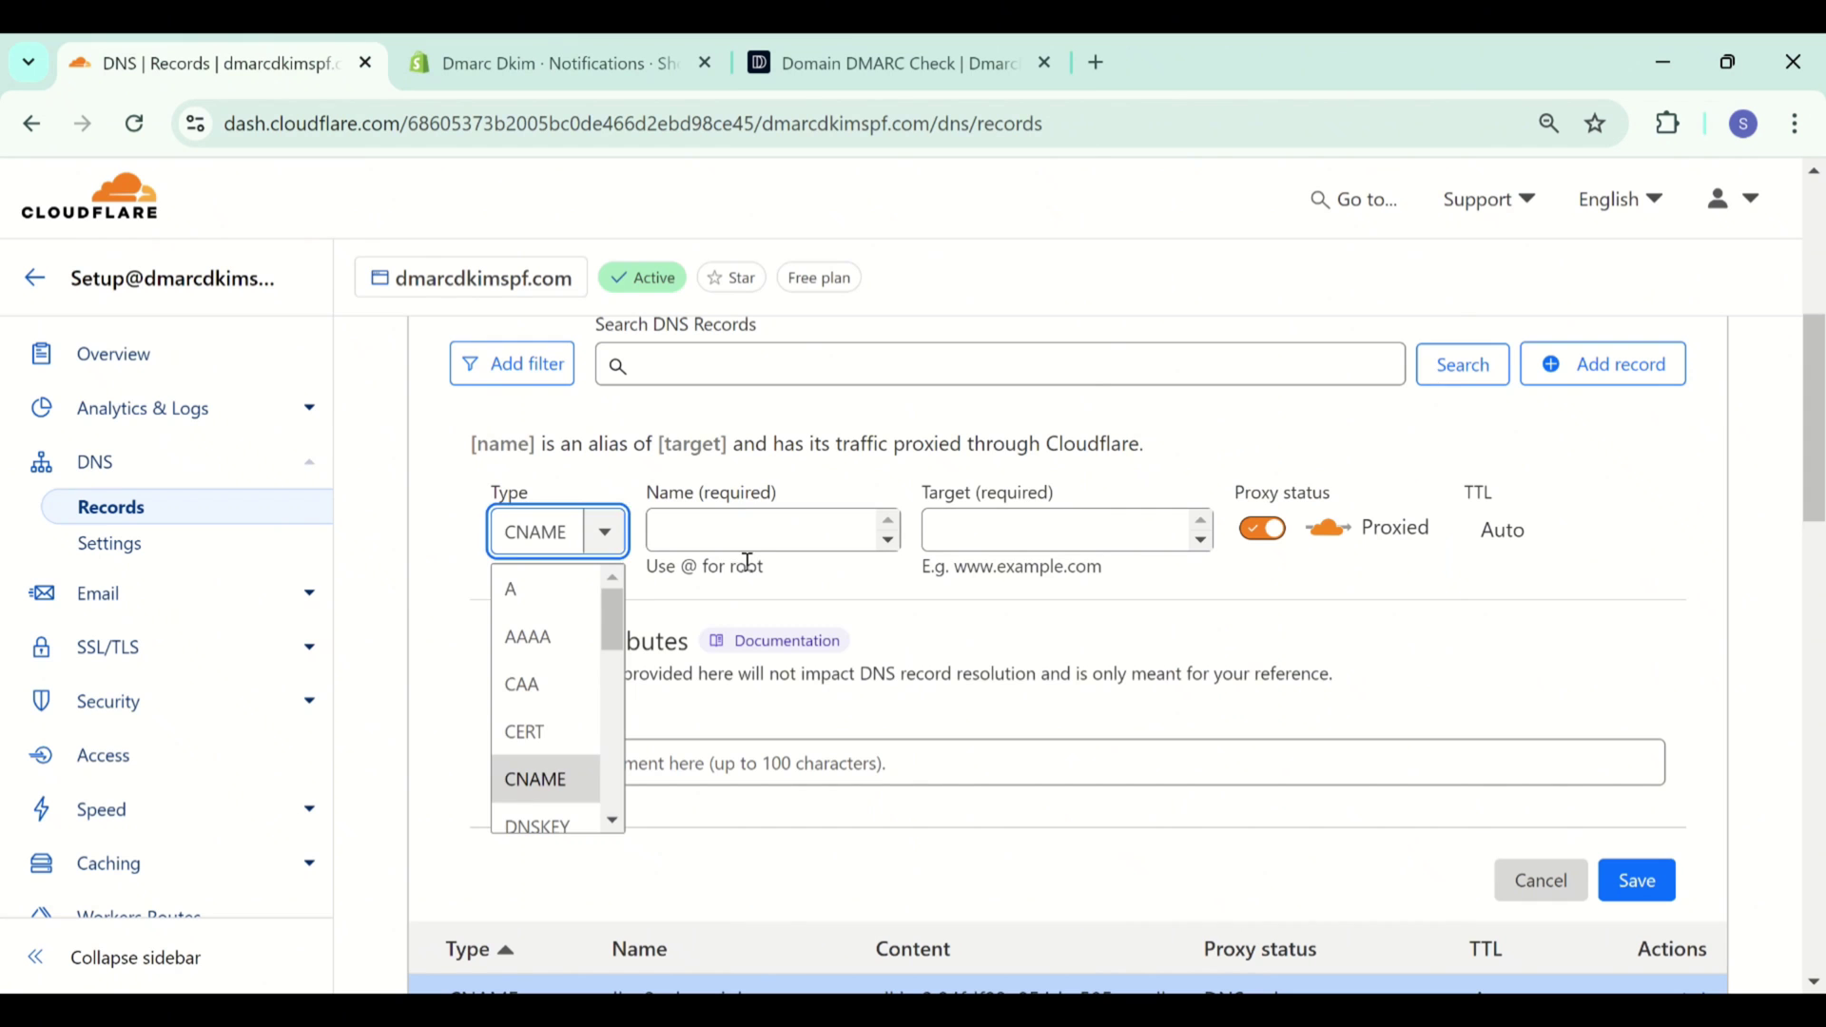
key("Tab")
key("ctrl+v")
key("ctrl+Tab")
left_click(1221, 774)
key("ctrl+shift+Tab")
key("Tab")
key("ctrl+v")
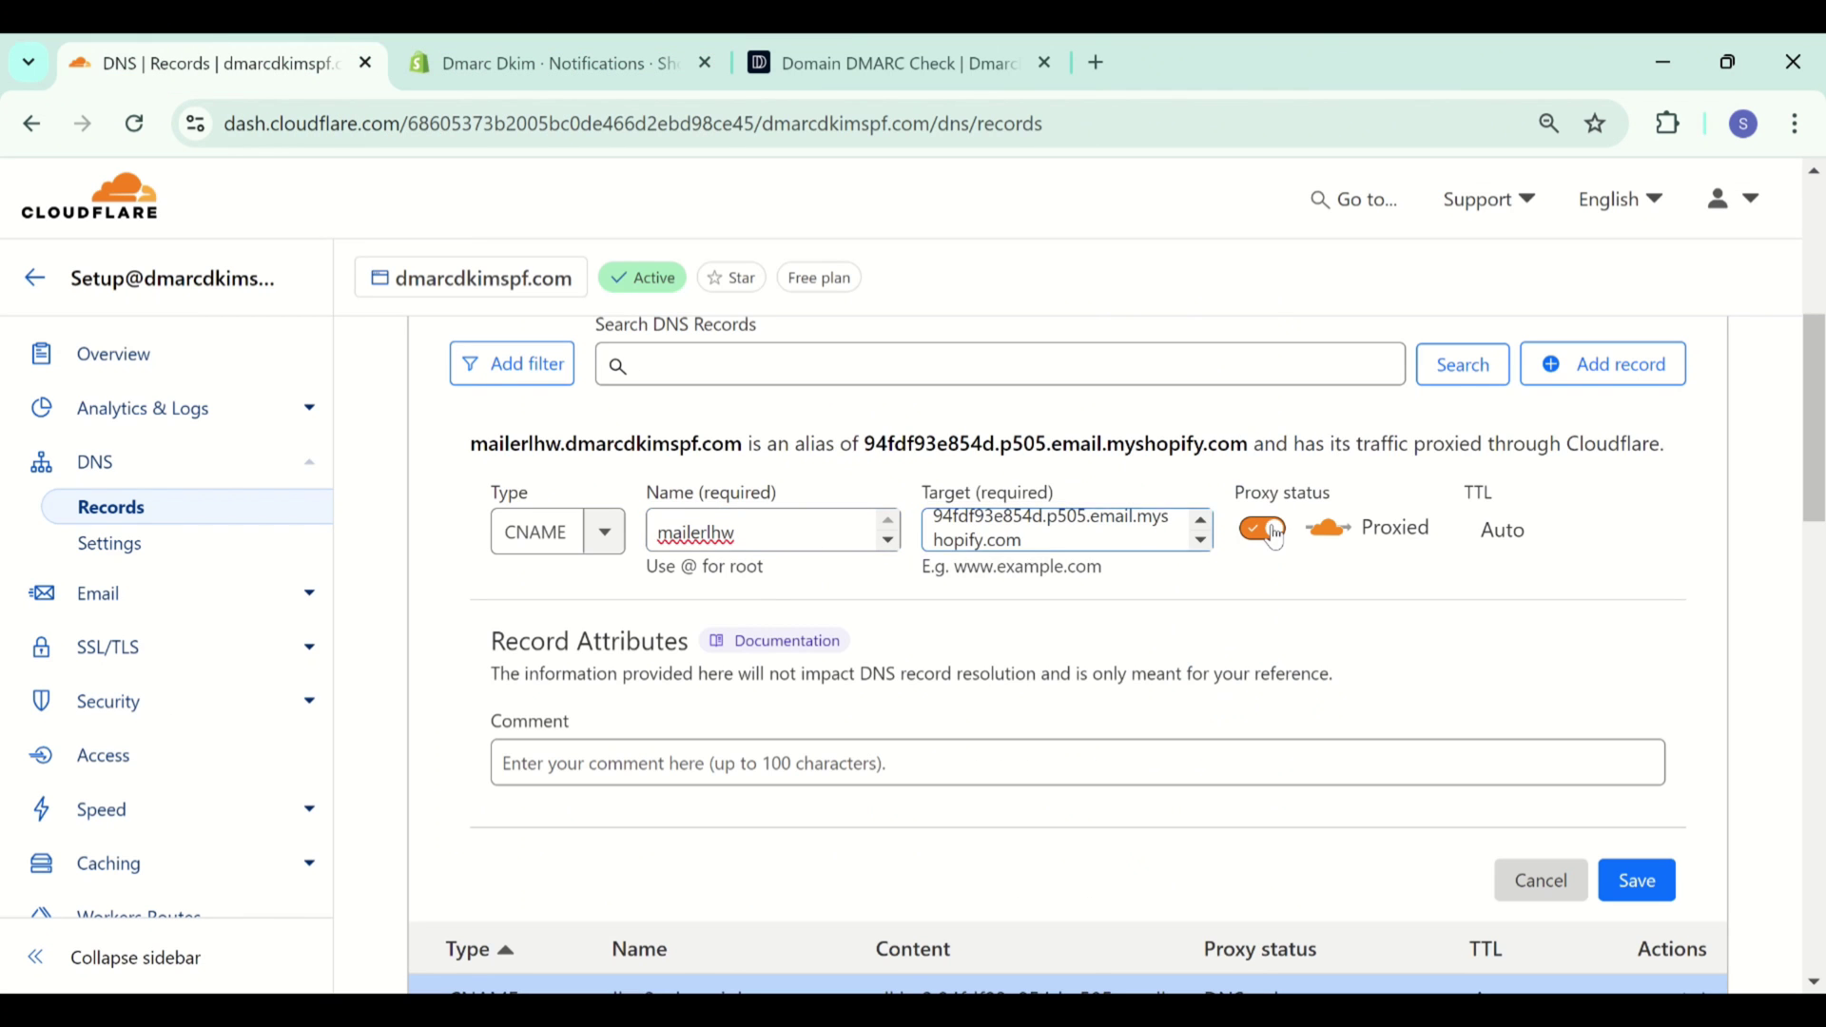
left_click(1261, 528)
left_click(1637, 880)
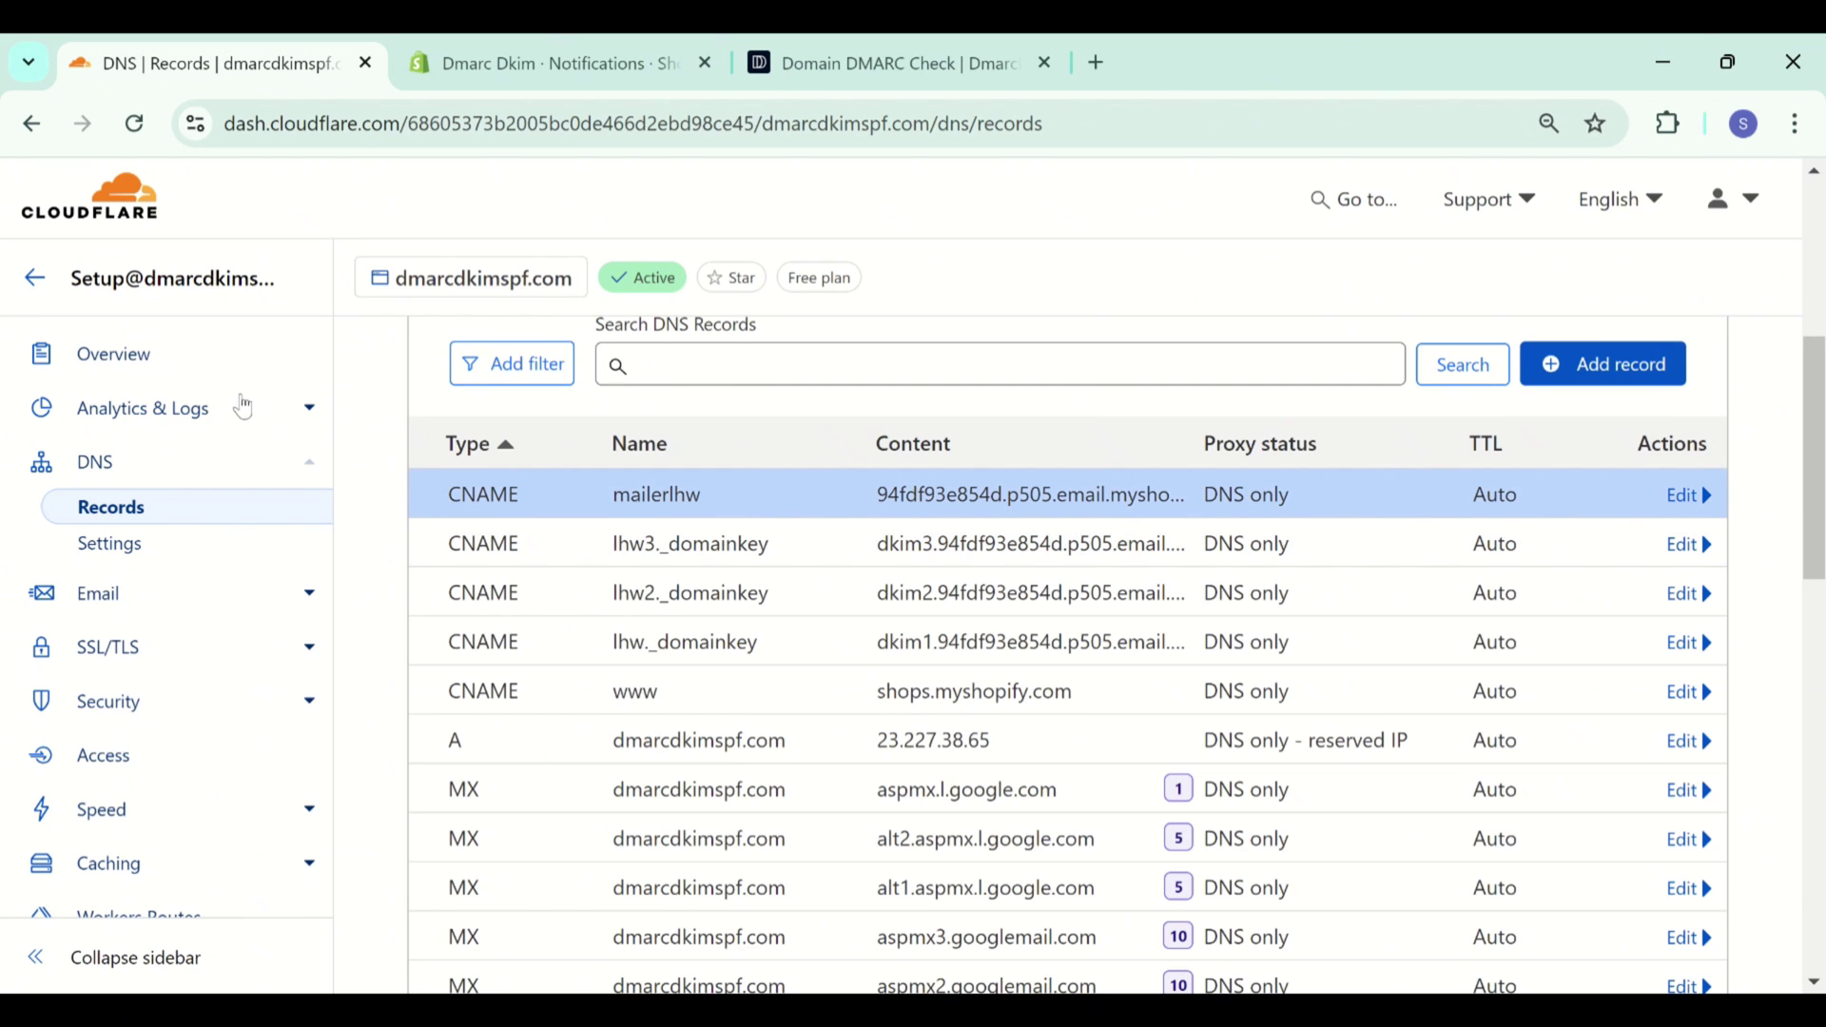
Submit the sender domain authentication and note the 24-hour pending message.
left_click(558, 40)
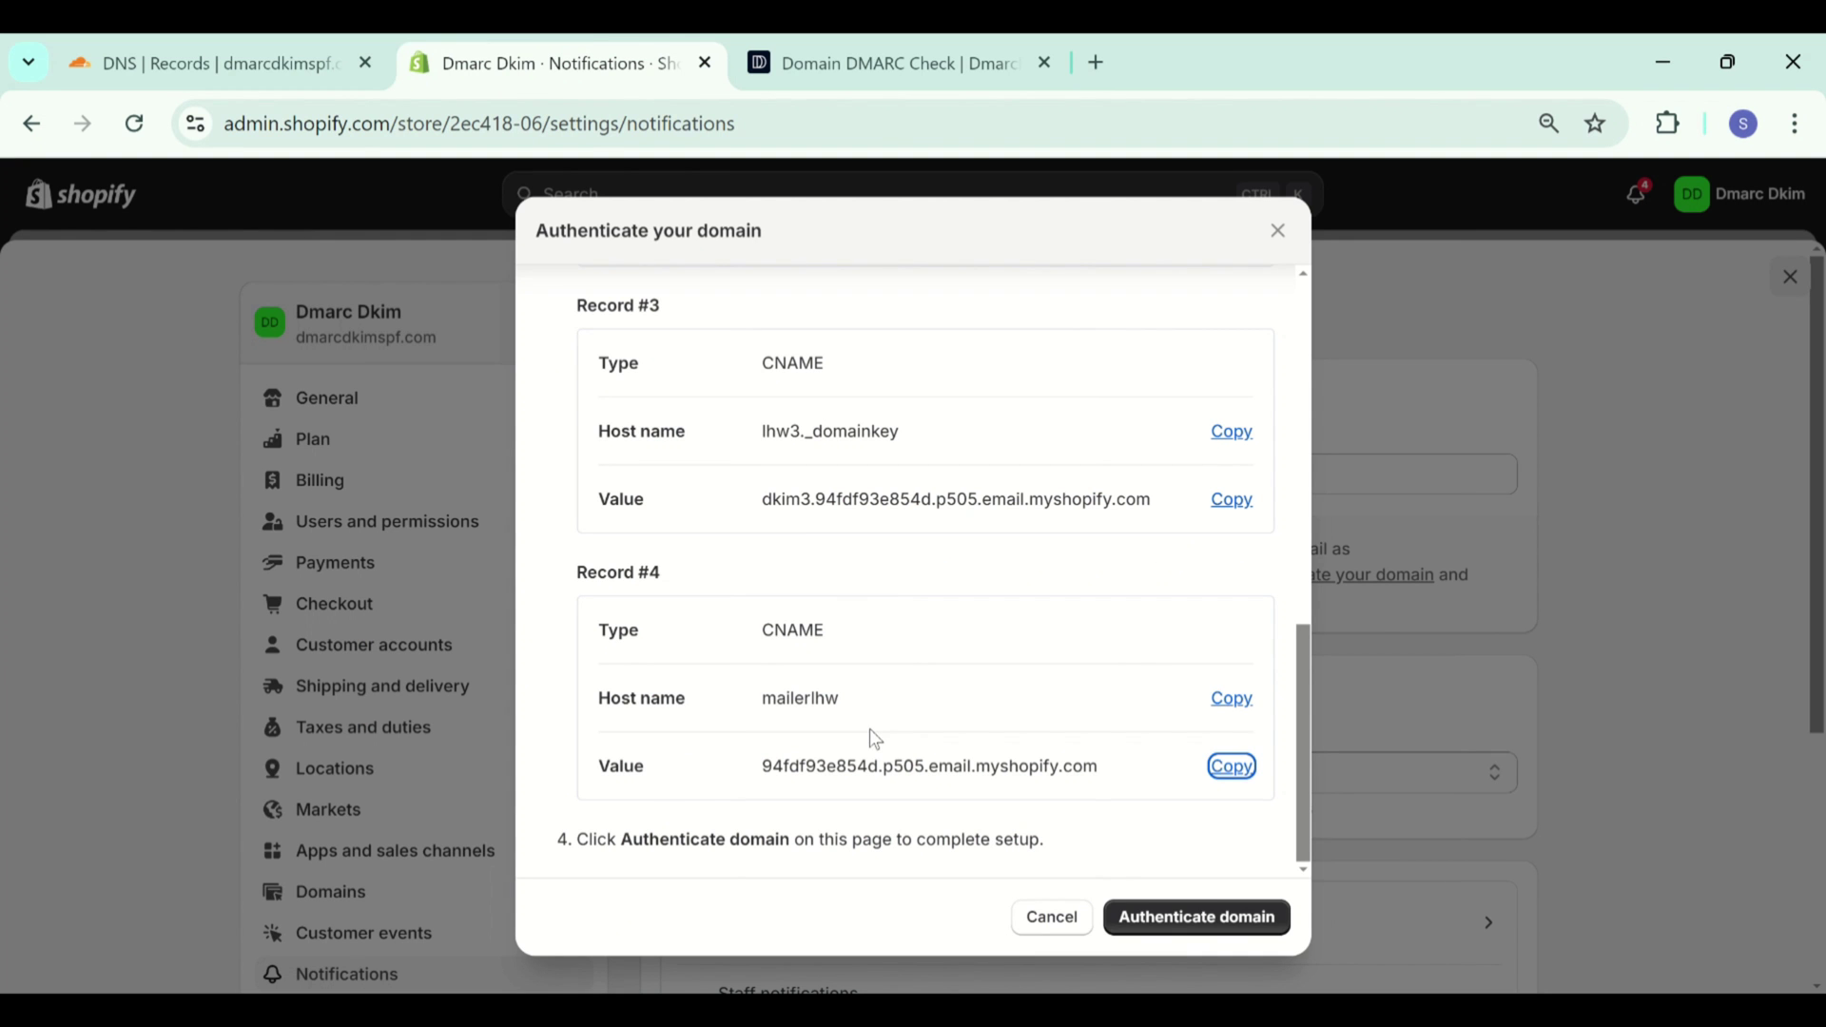
left_click(1169, 929)
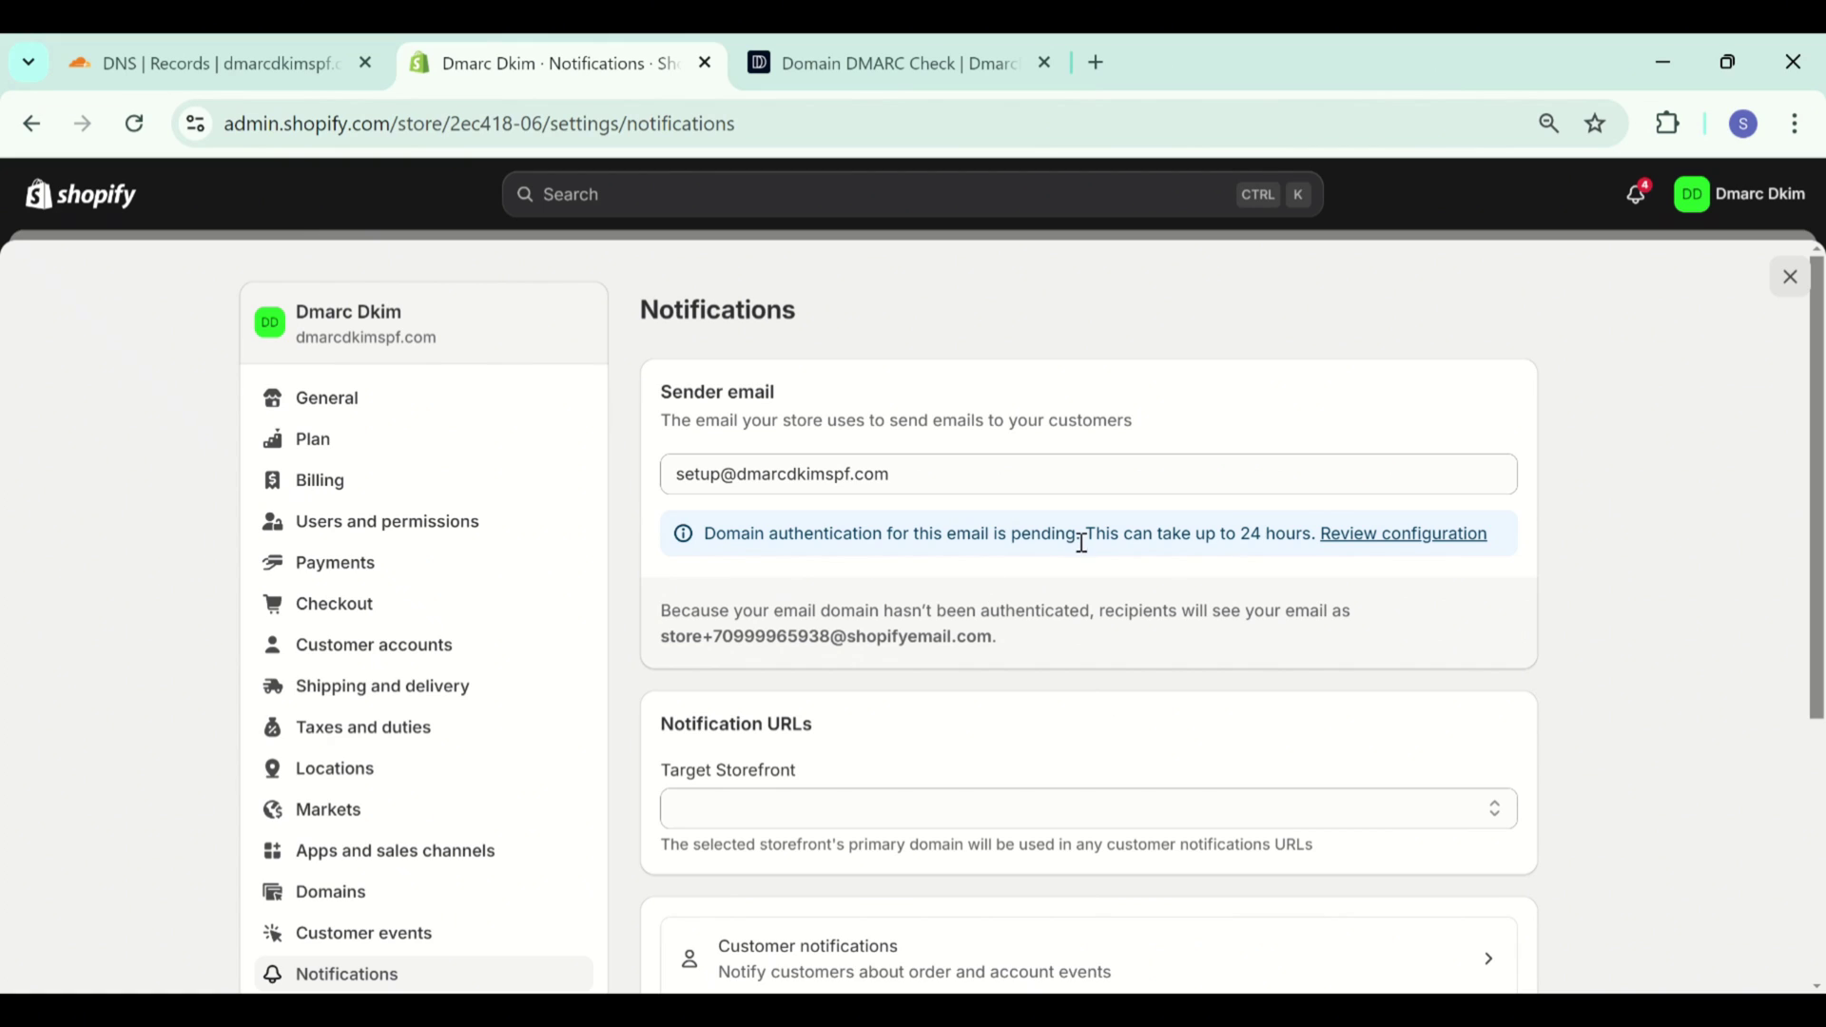
left_click_drag(1084, 540, 1302, 533)
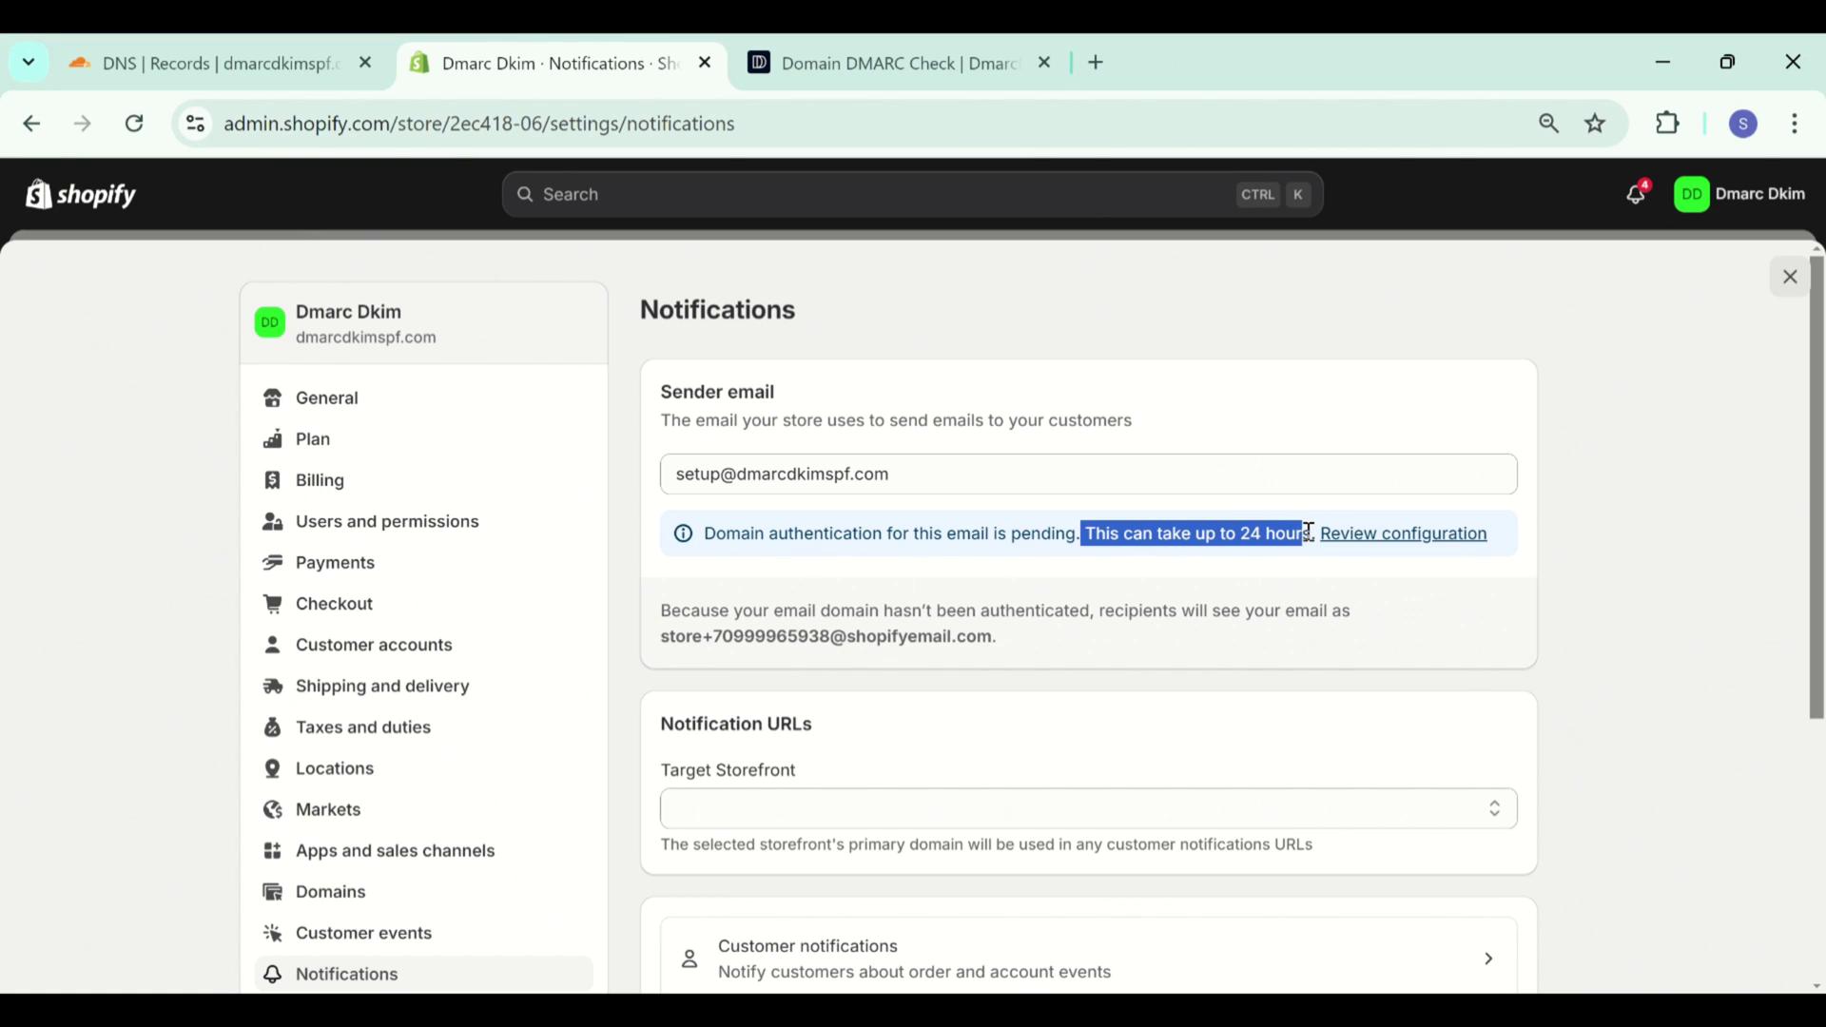
left_click(1405, 639)
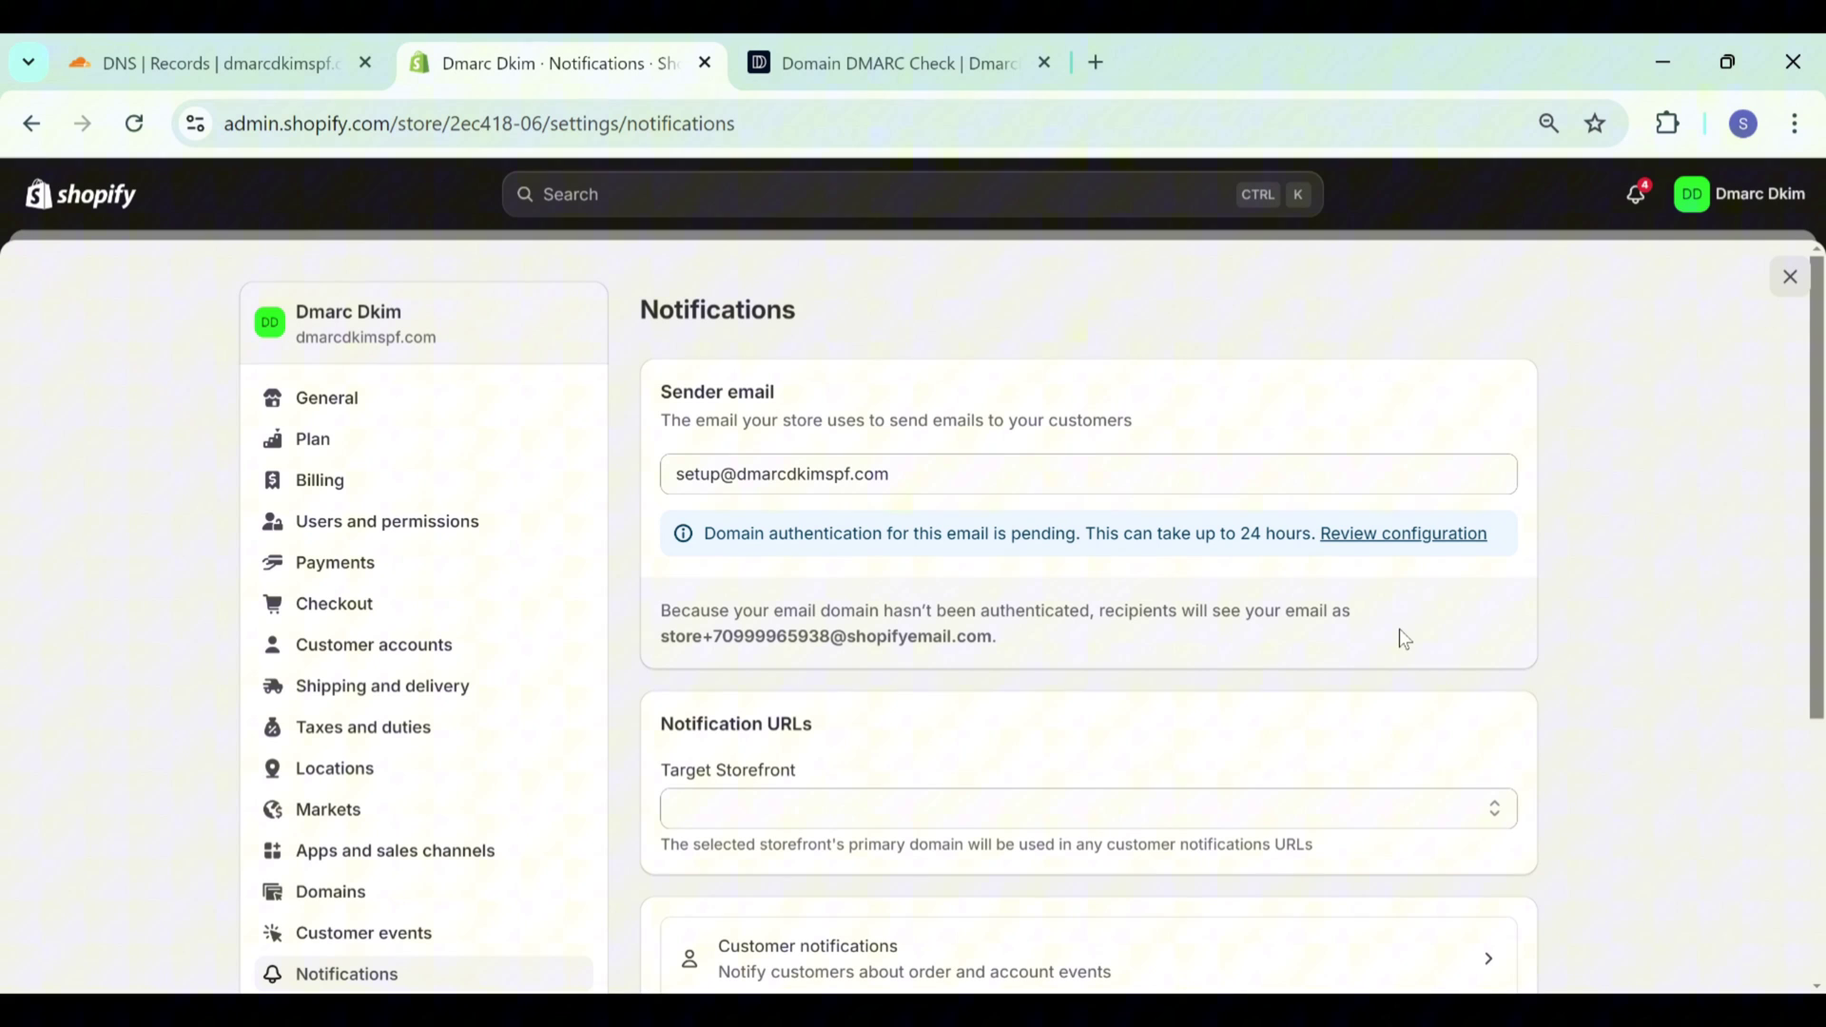
Reopen the authentication configuration to review all four CNAME records.
left_click(1425, 538)
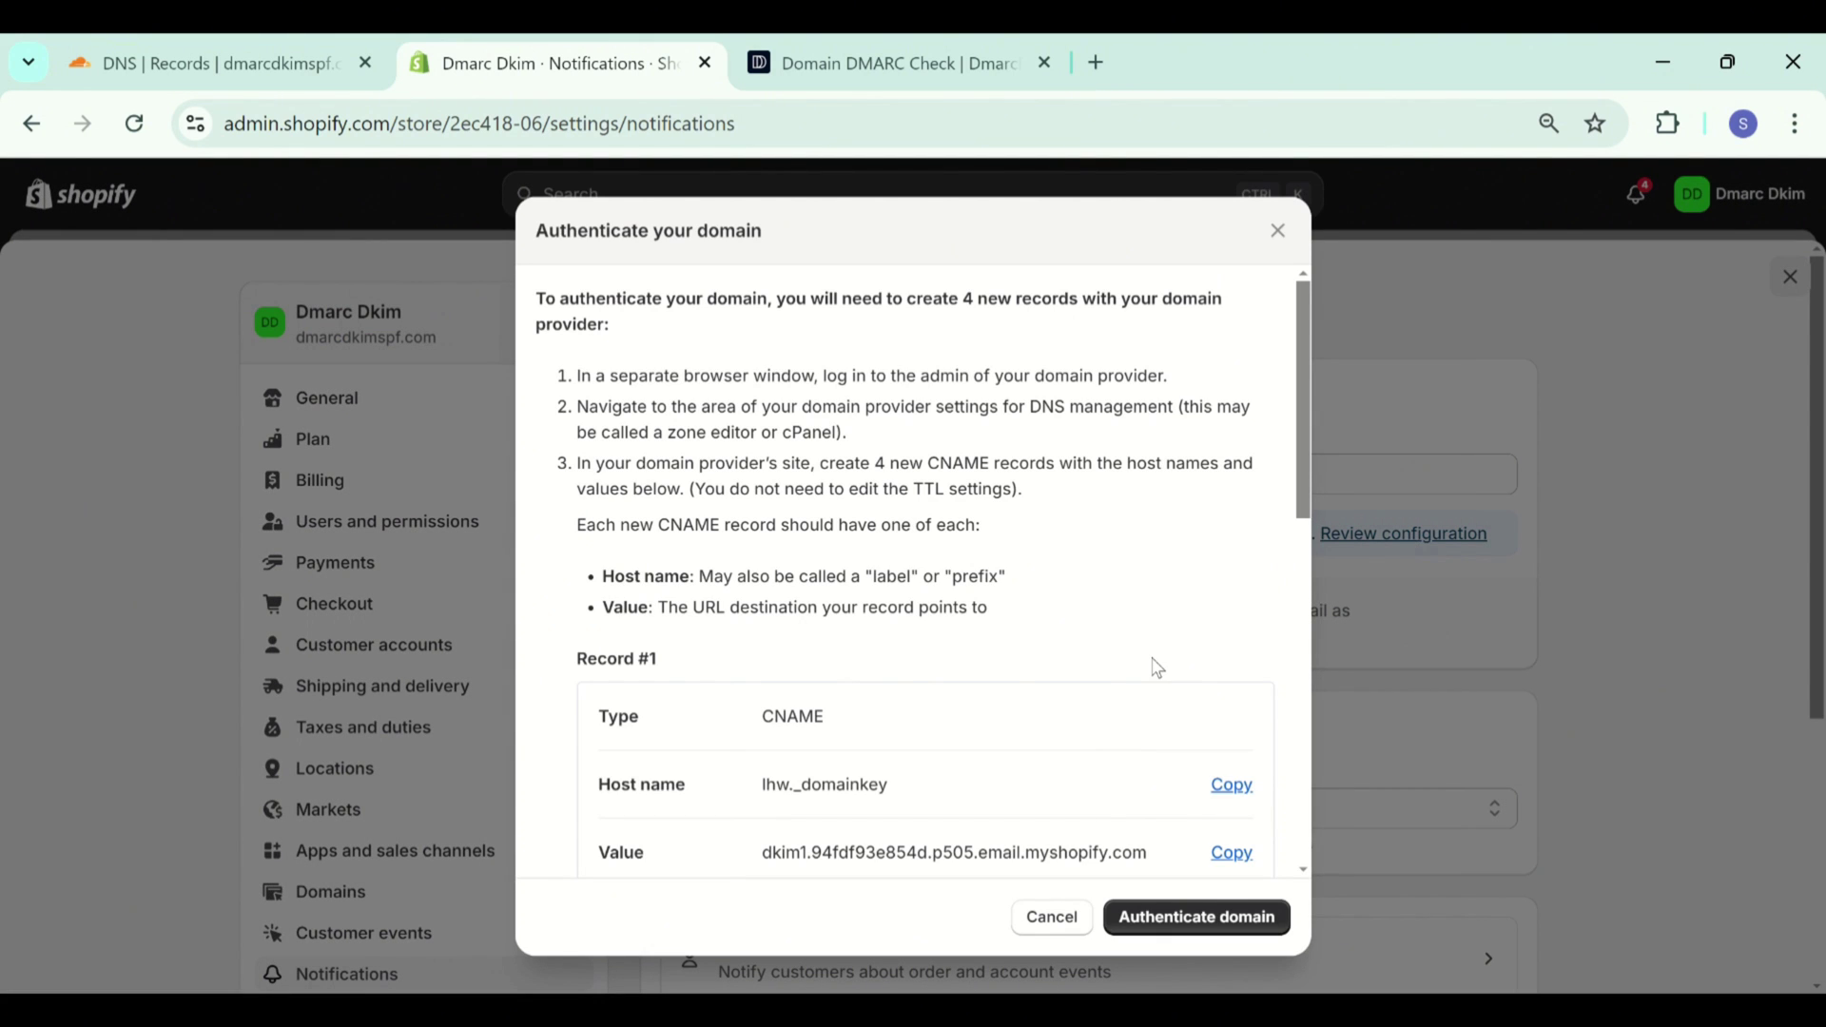
scroll(1155, 666, "down", 9)
scroll(1141, 704, "up", 3)
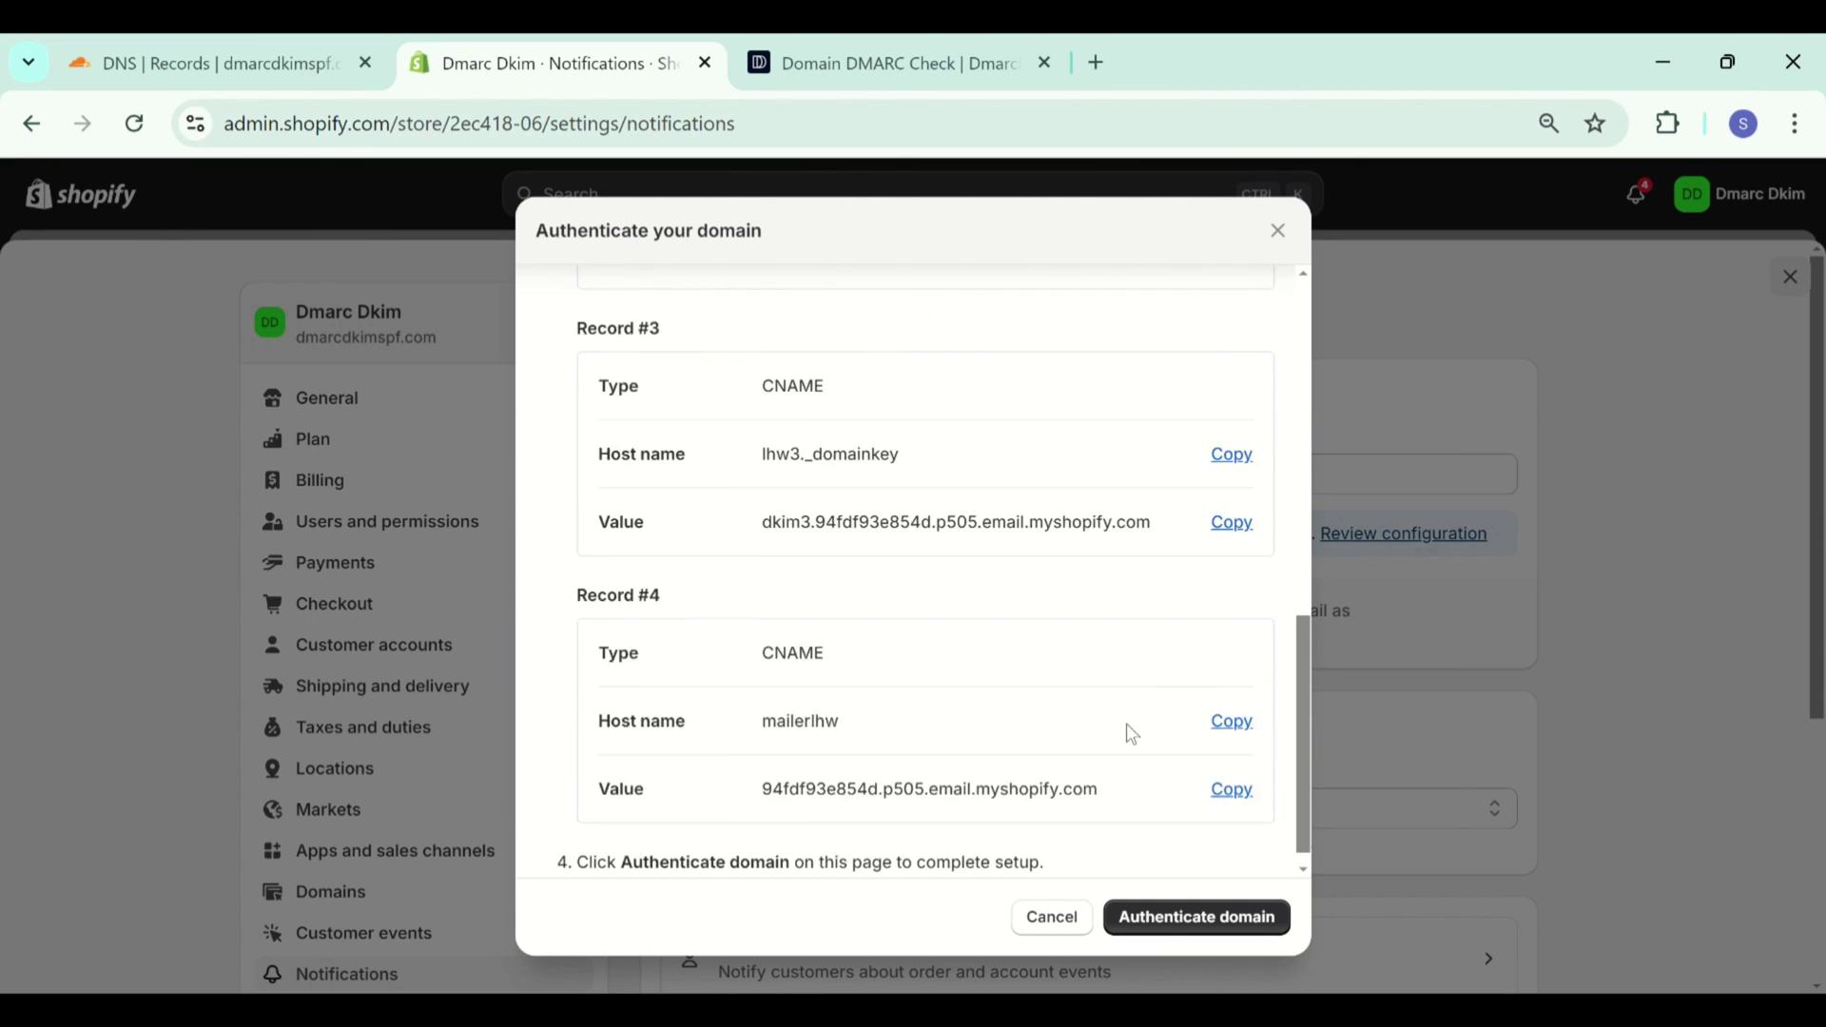
Confirm Authenticate domain, closing the dialog back to Notifications with authentication pending.
left_click(1184, 934)
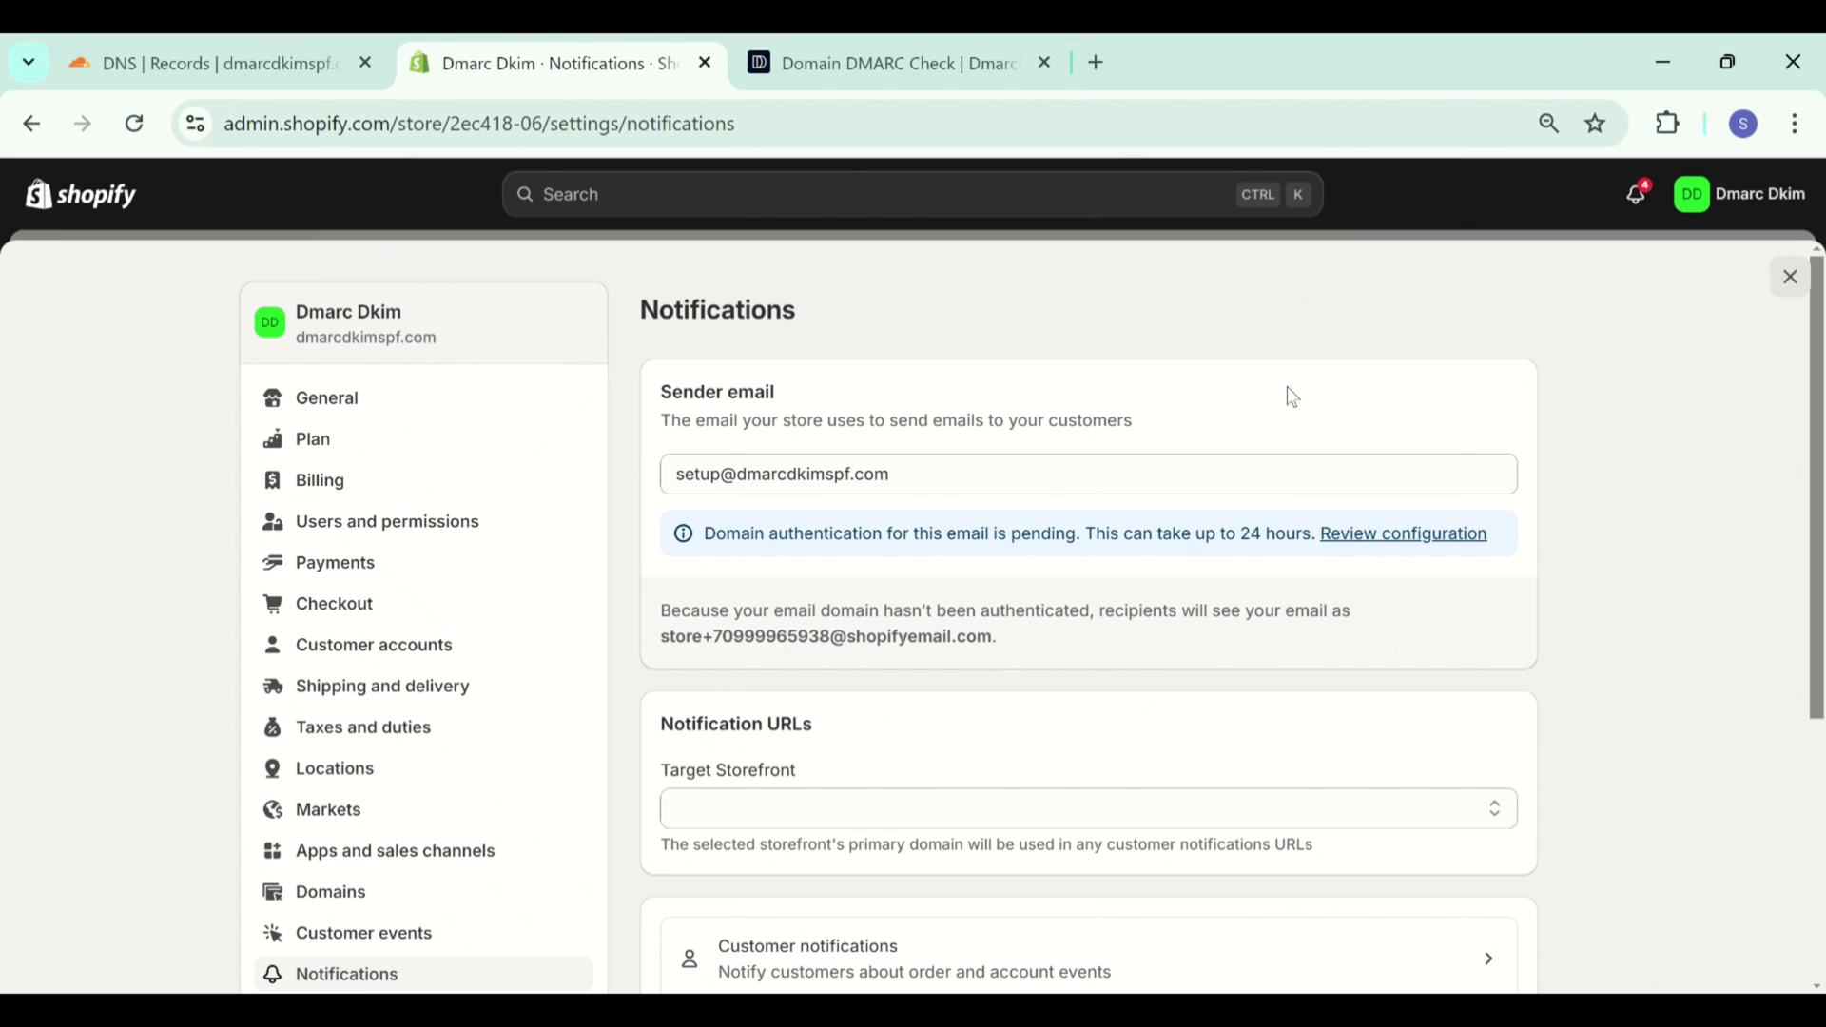
Run a DMARC check for dmarcdkimspf.com on DMARCDKIM.com and note the suggested _dmarc TXT record.
left_click(926, 60)
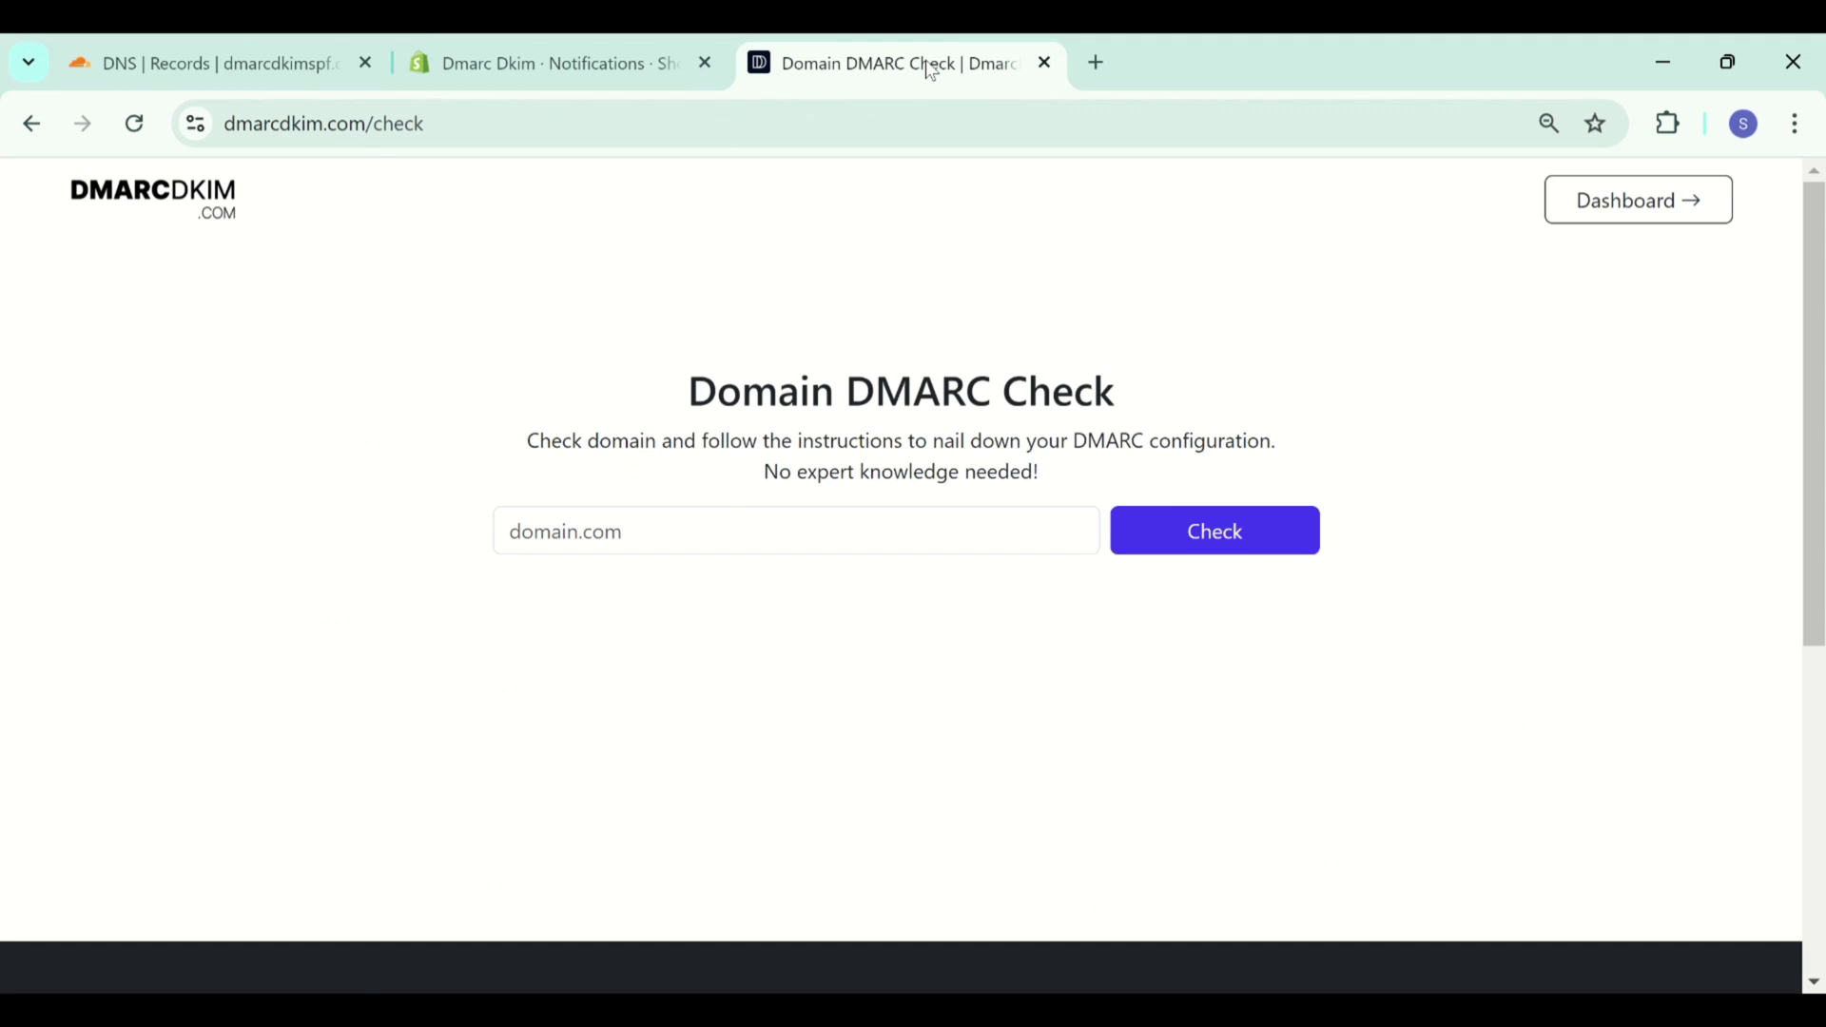
left_click(820, 514)
type("dmarcdkimspf.com")
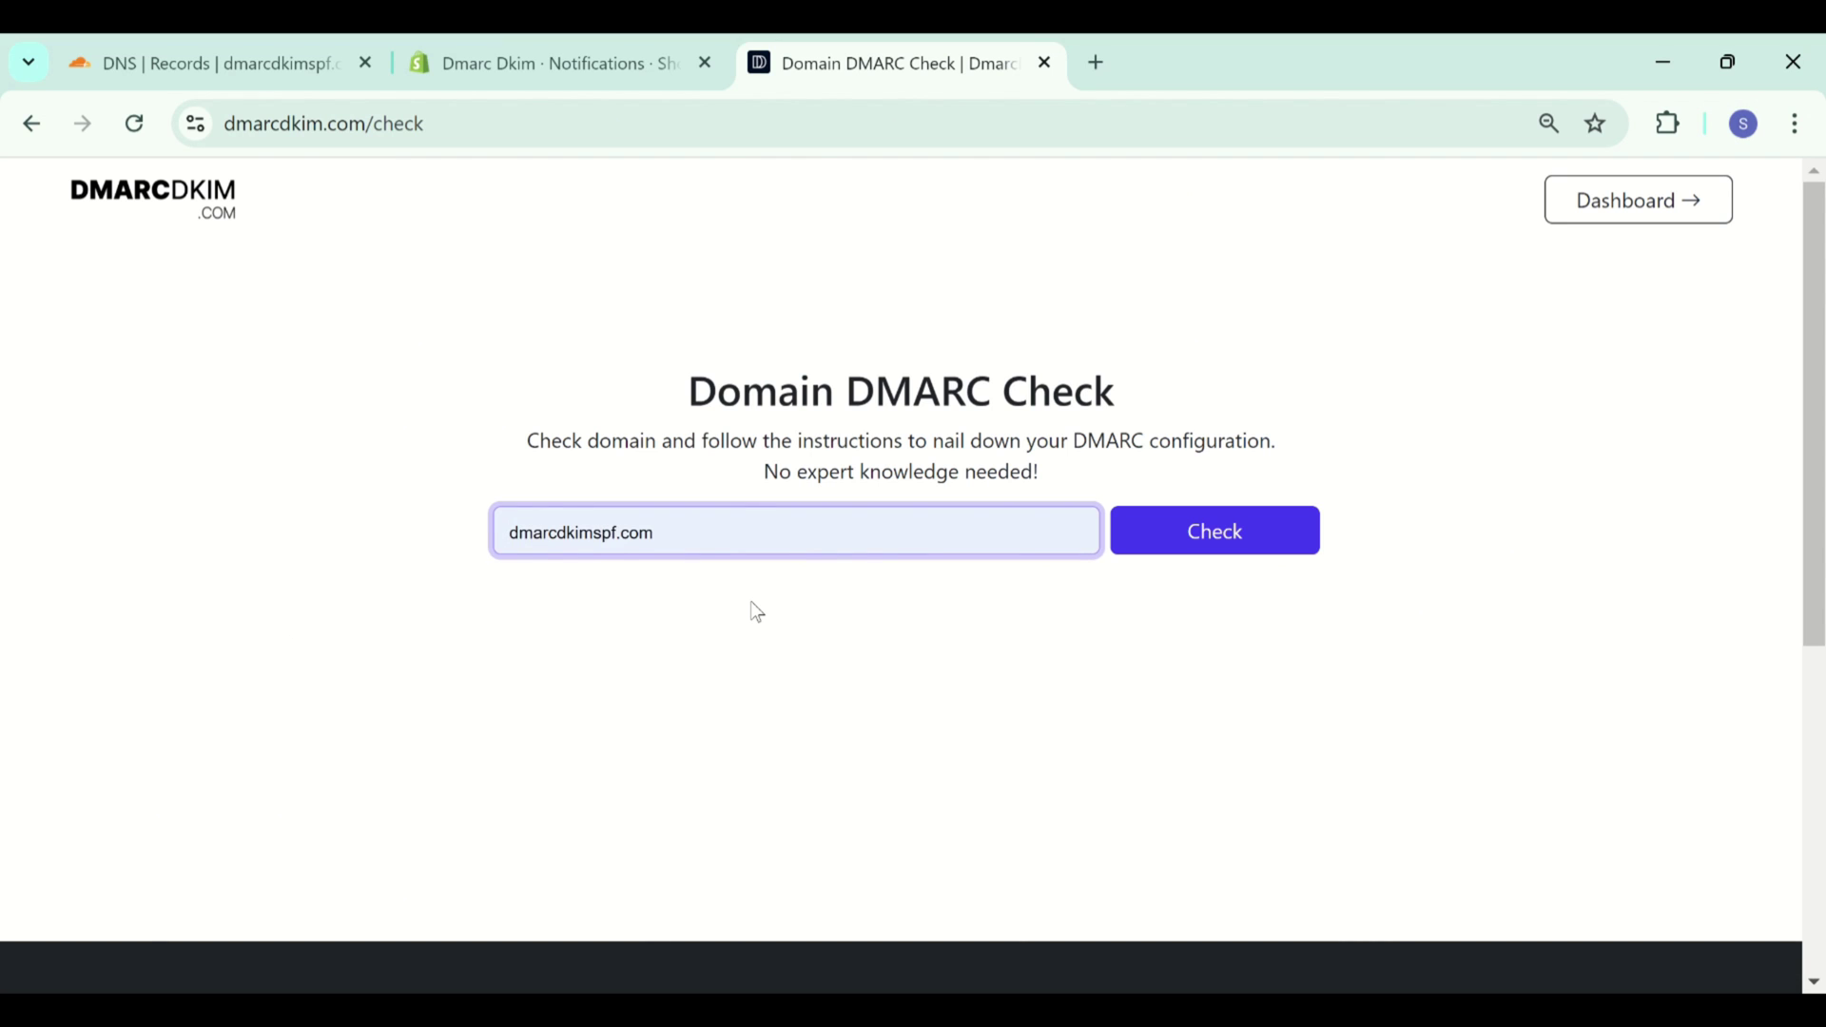
left_click(1207, 526)
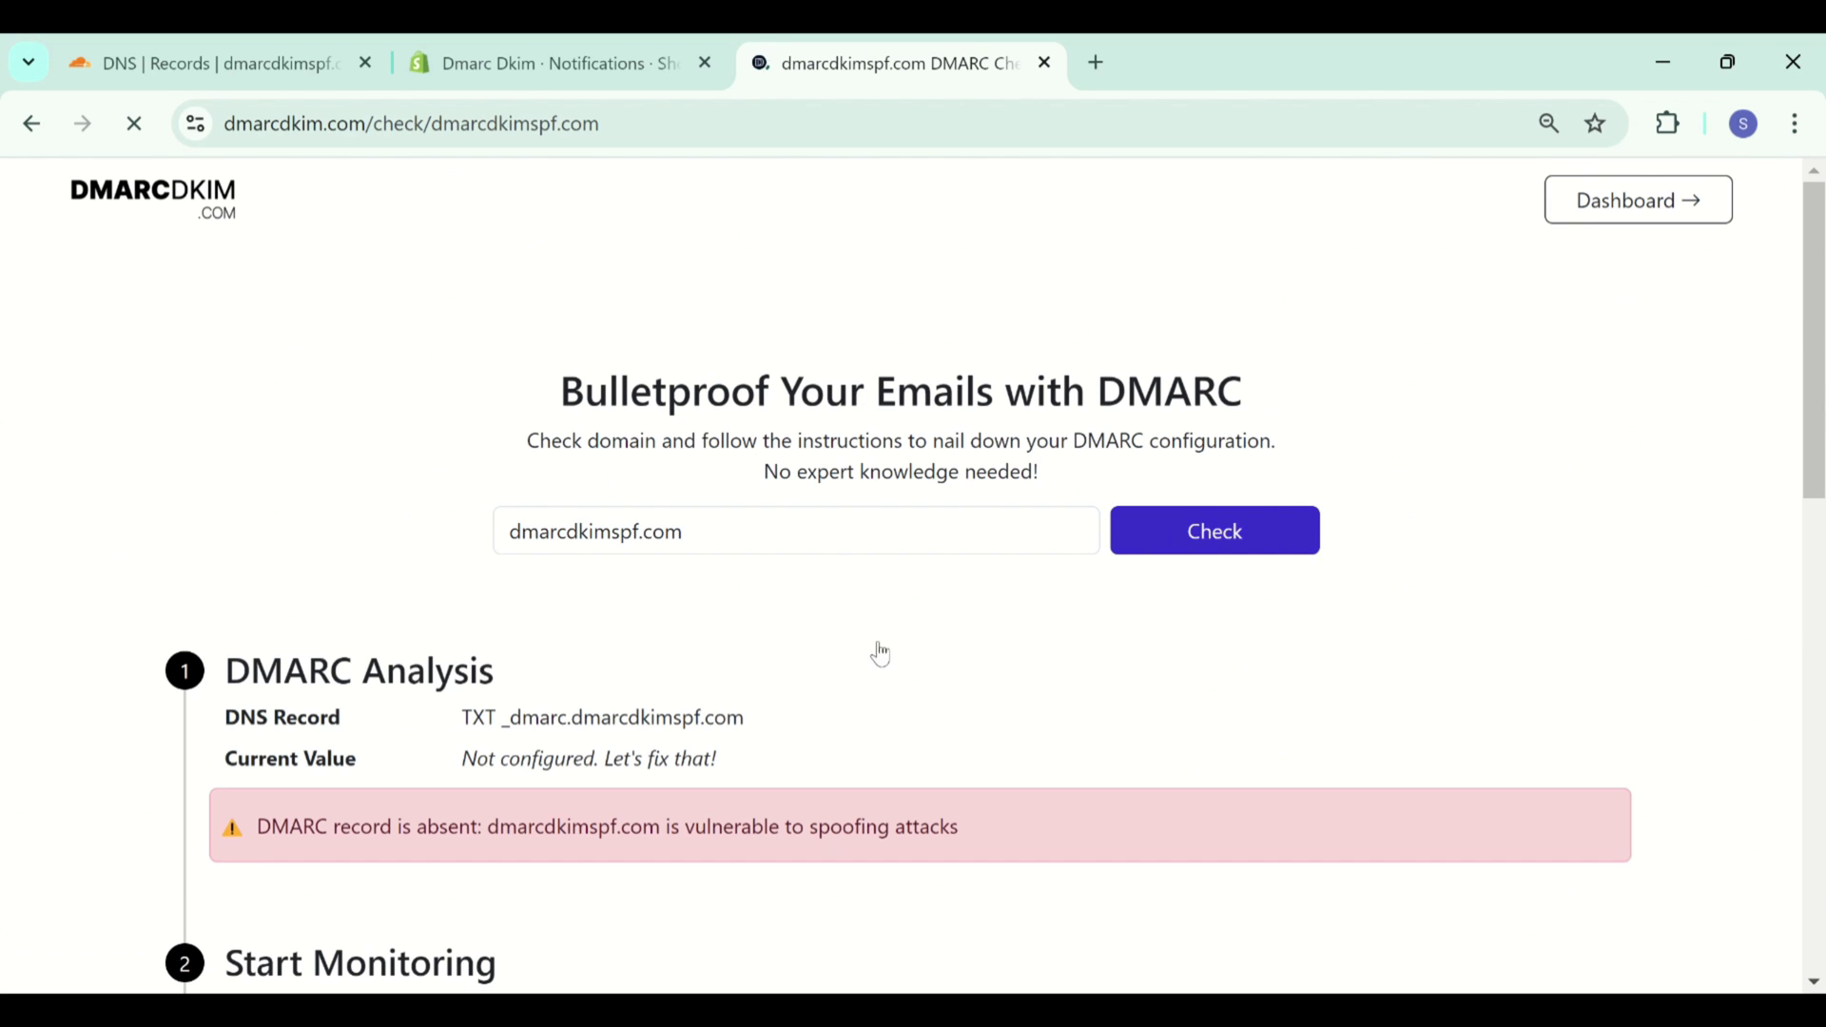
scroll(876, 653, "down", 4)
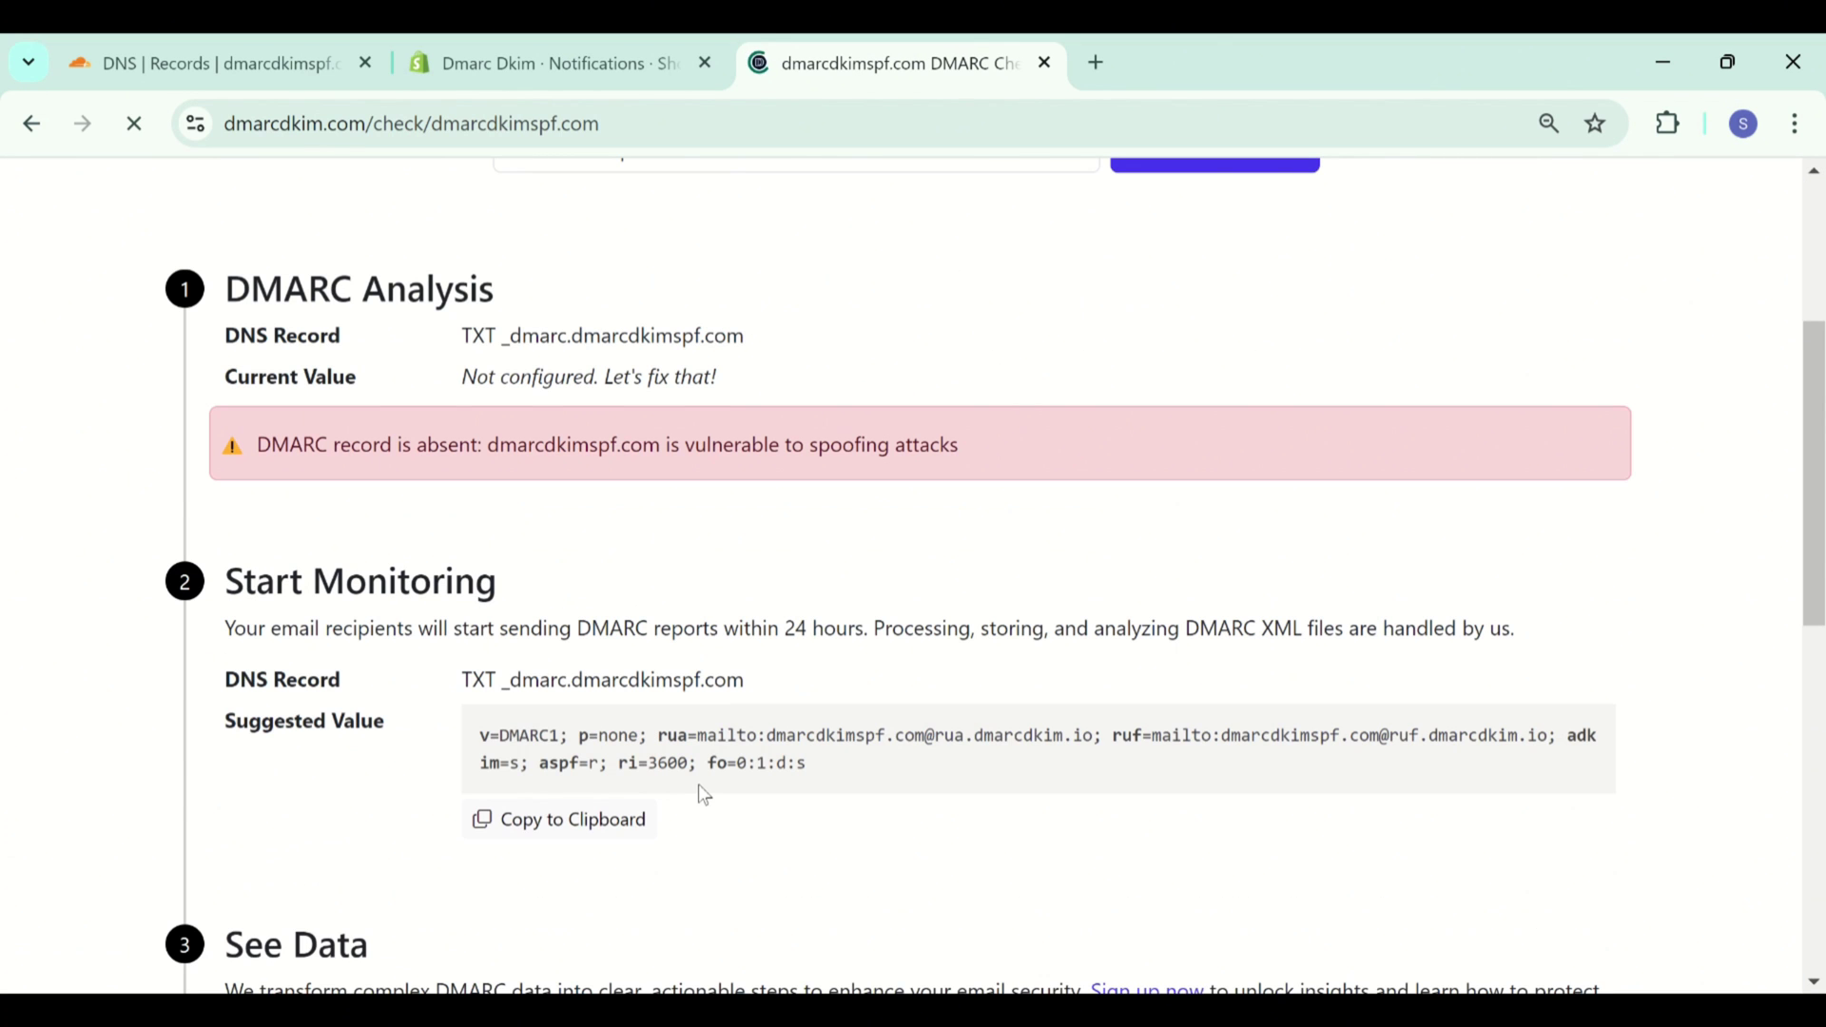
left_click_drag(495, 685, 753, 699)
key("ctrl+c")
left_click(753, 699)
left_click(322, 64)
In Cloudflare, start a new TXT record named _dmarc.dmarcdkimspf.com.
left_click(1675, 377)
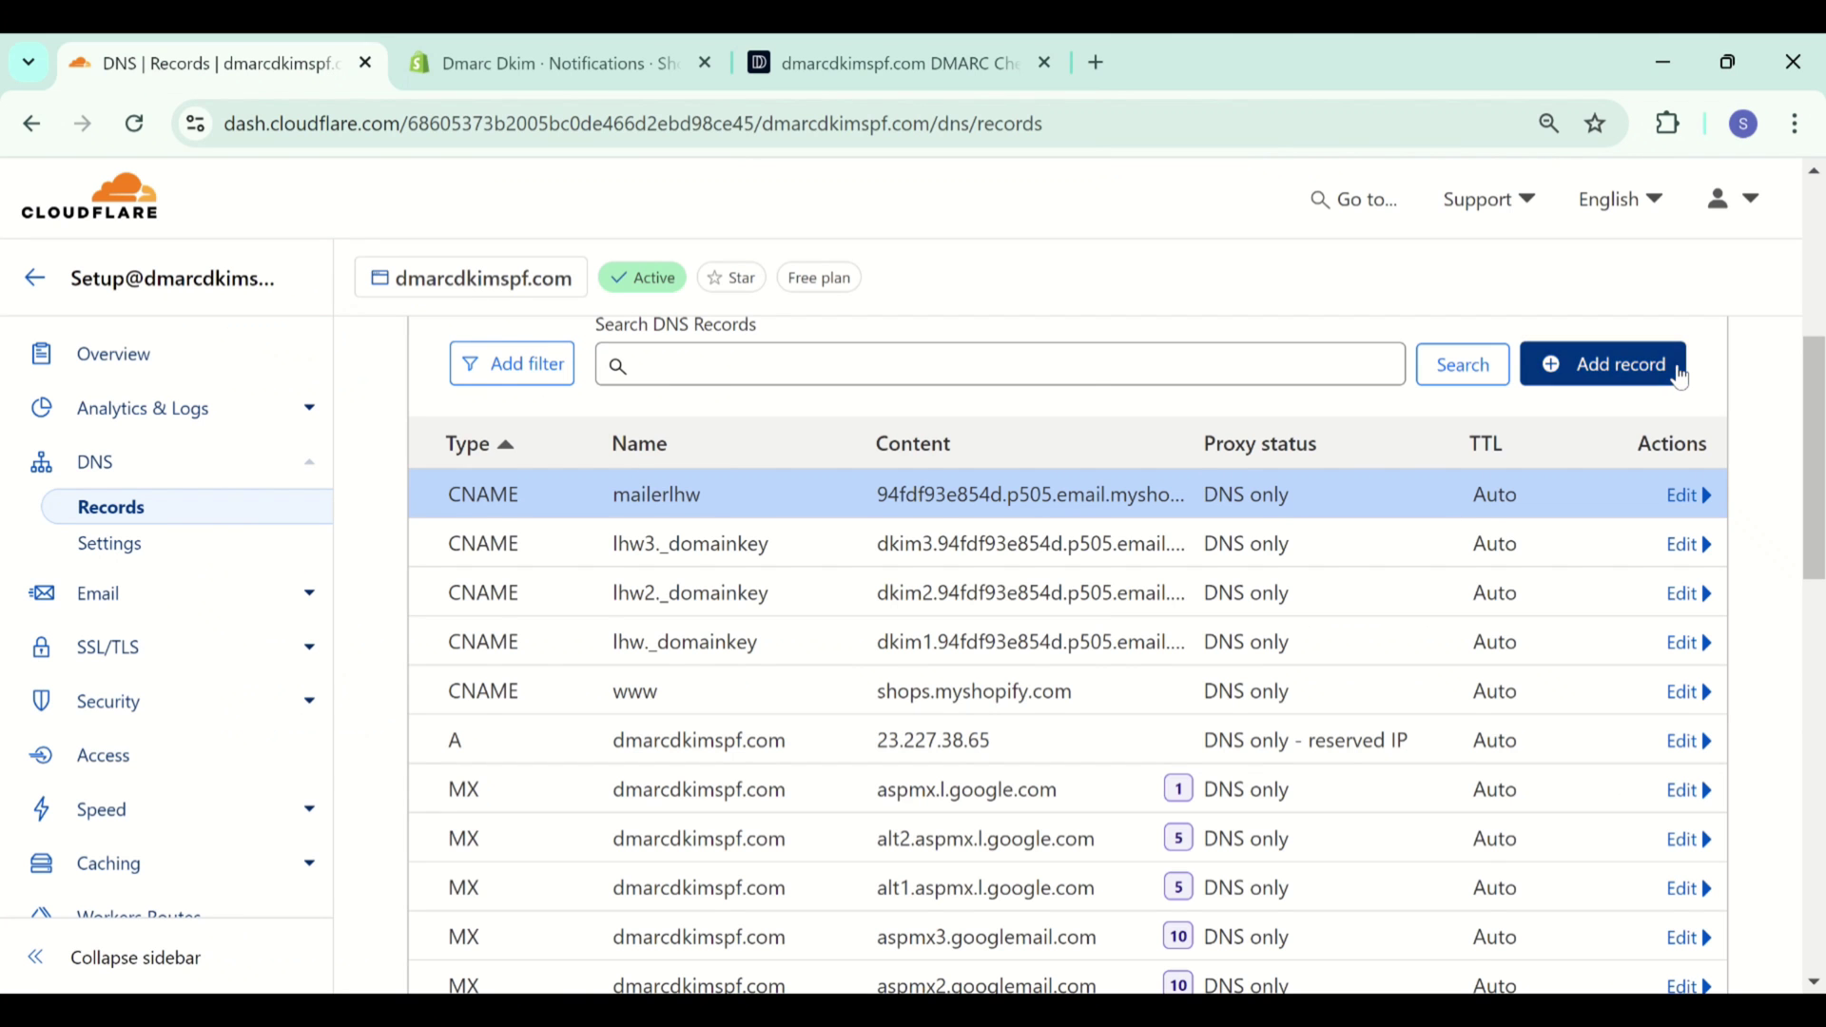
left_click(599, 526)
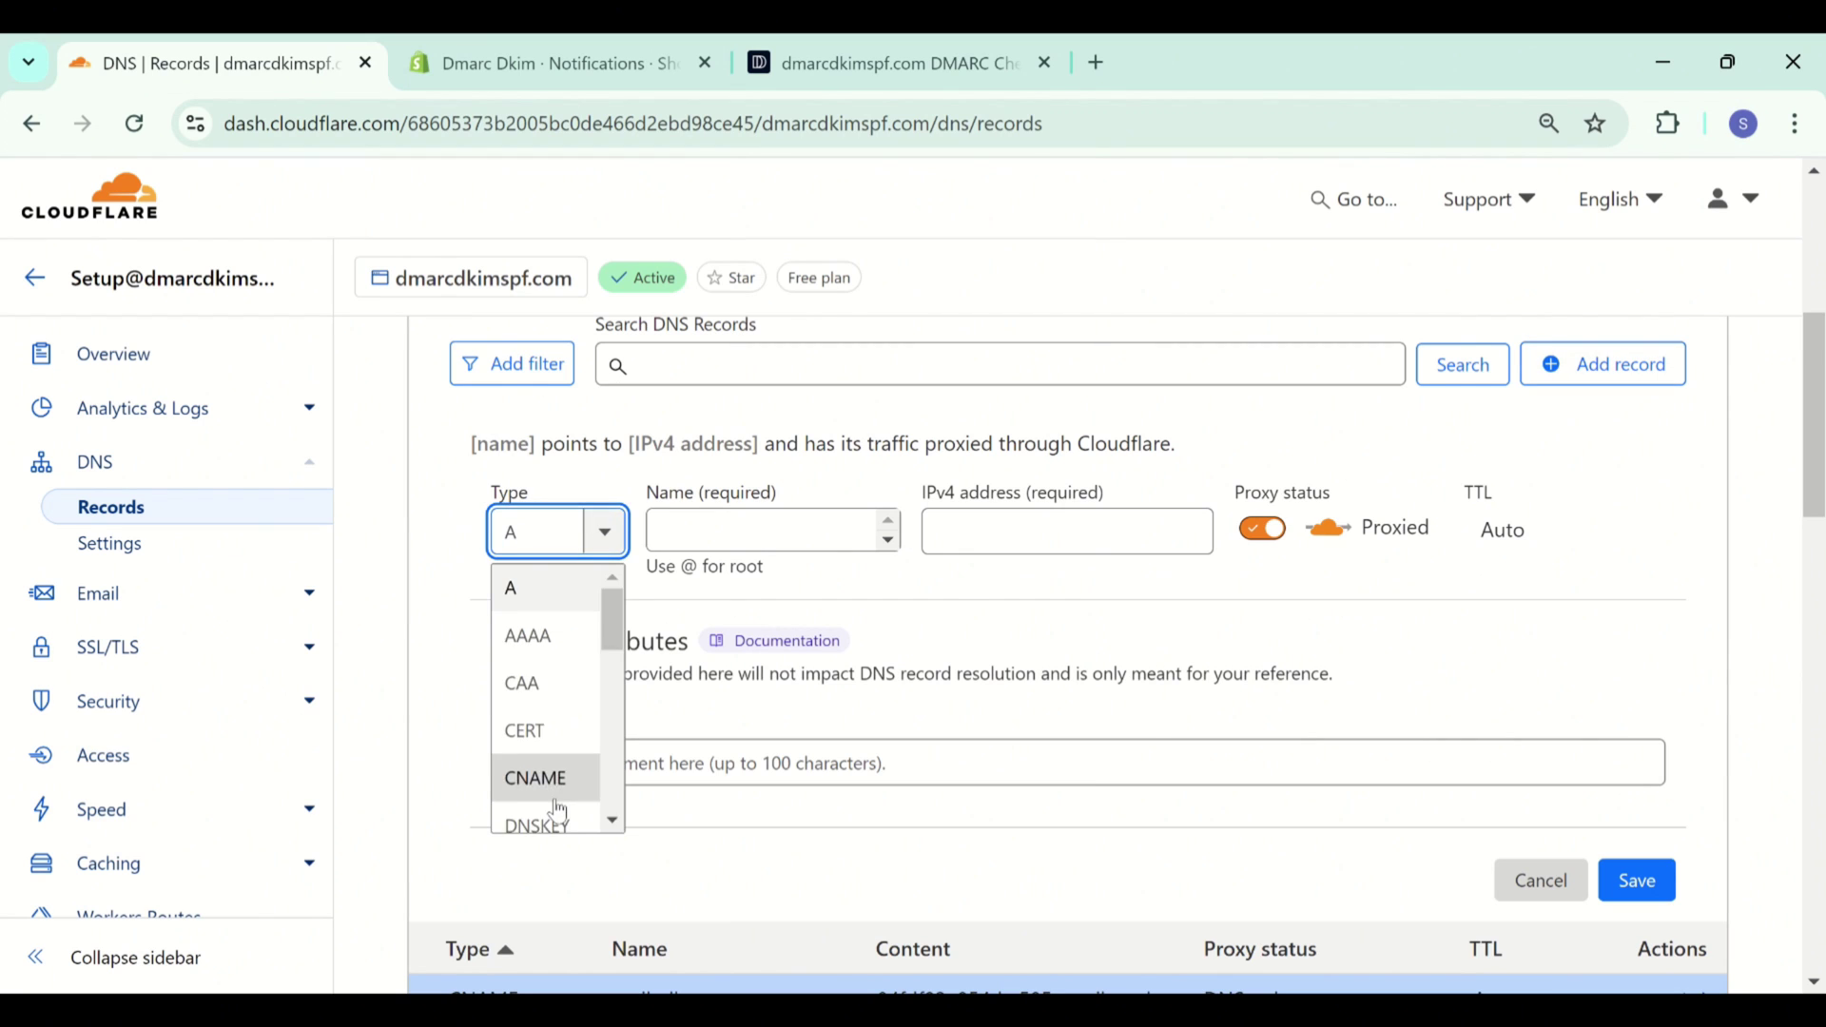
scroll(555, 804, "down", 5)
left_click(532, 759)
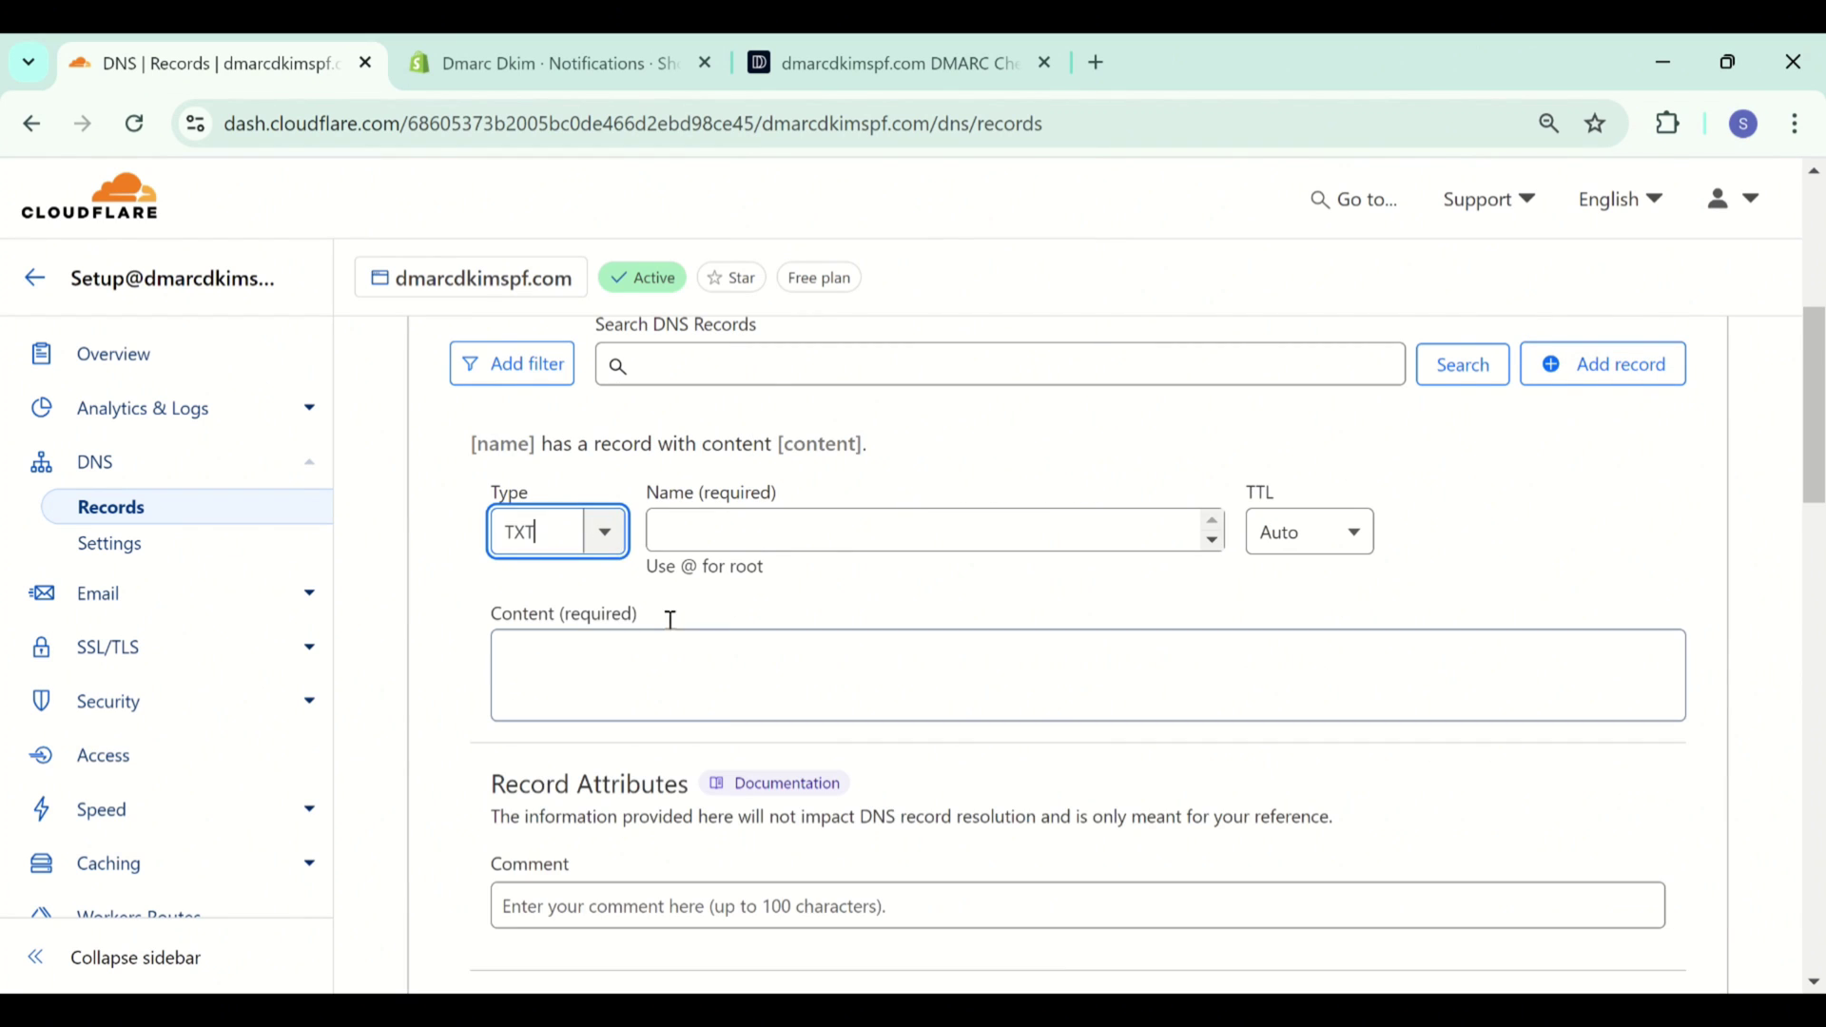
left_click(757, 533)
key("ctrl+v")
Fill the record's content with the suggested DMARC value (v=DMARC1; p=none), save it, and return to DMARCDKIM.
left_click(884, 62)
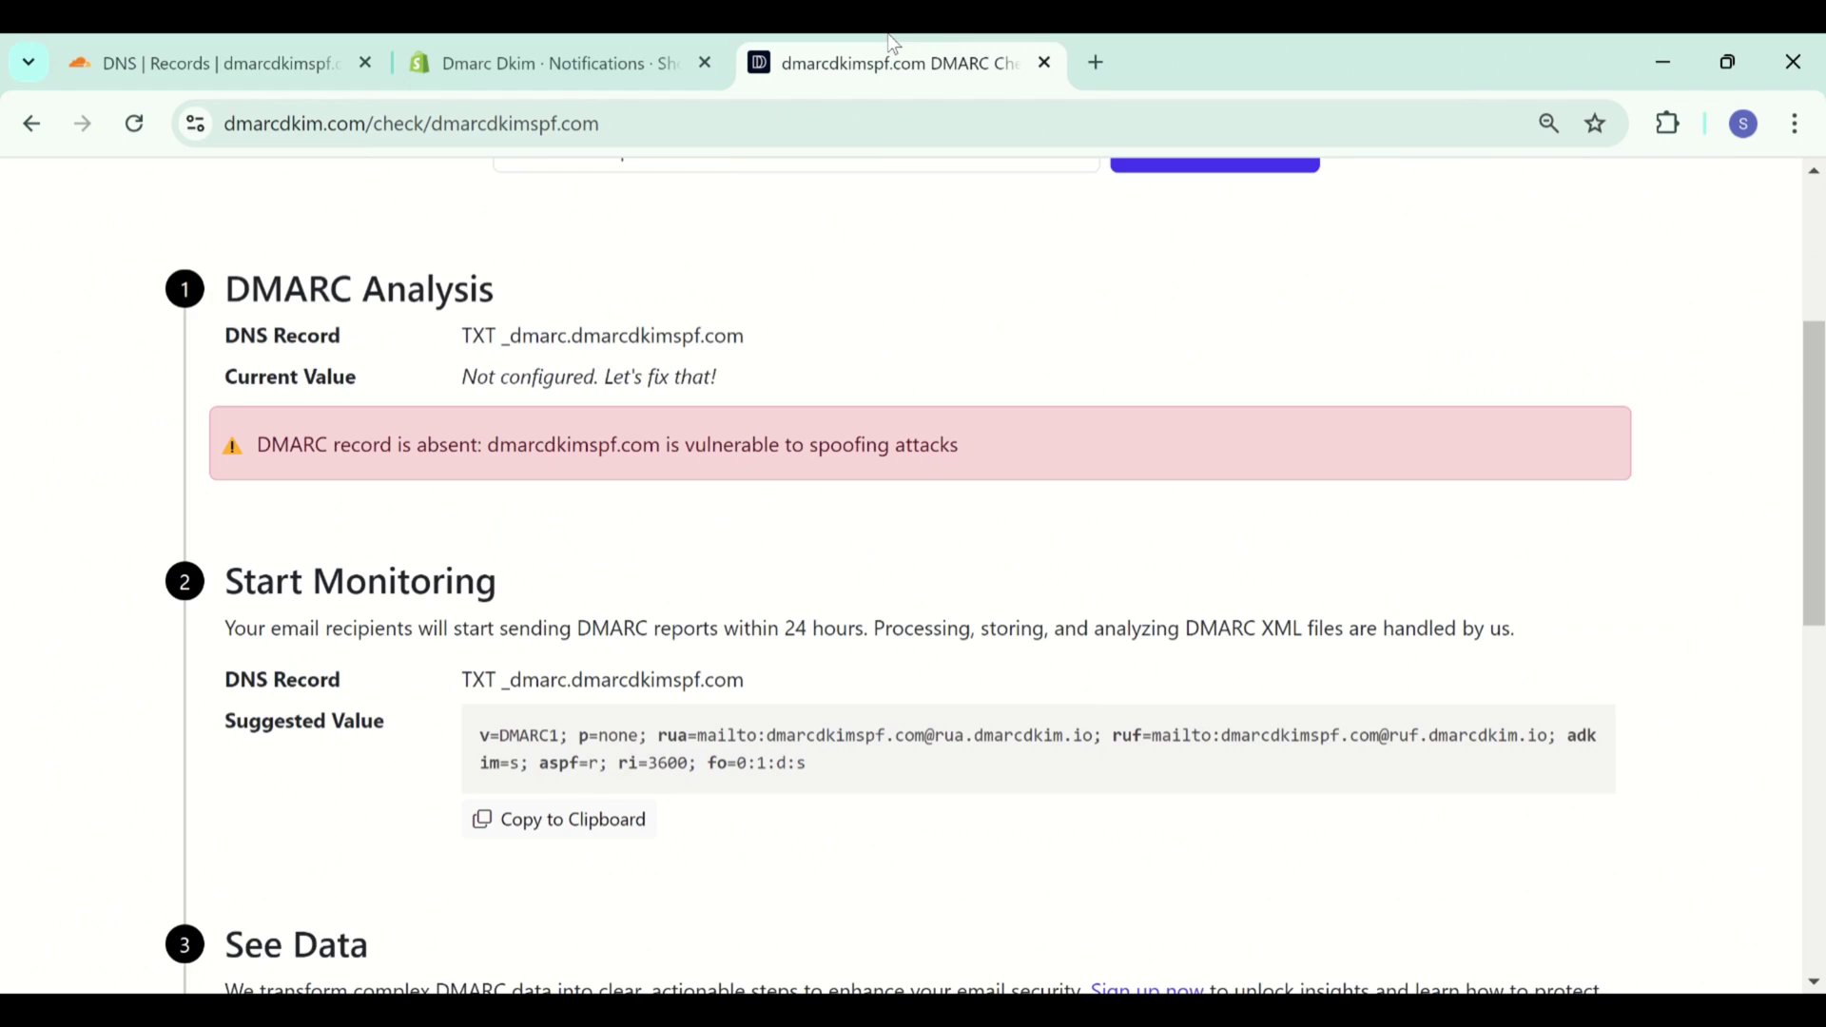
left_click(522, 819)
key("ctrl+1")
left_click(560, 682)
key("ctrl+v")
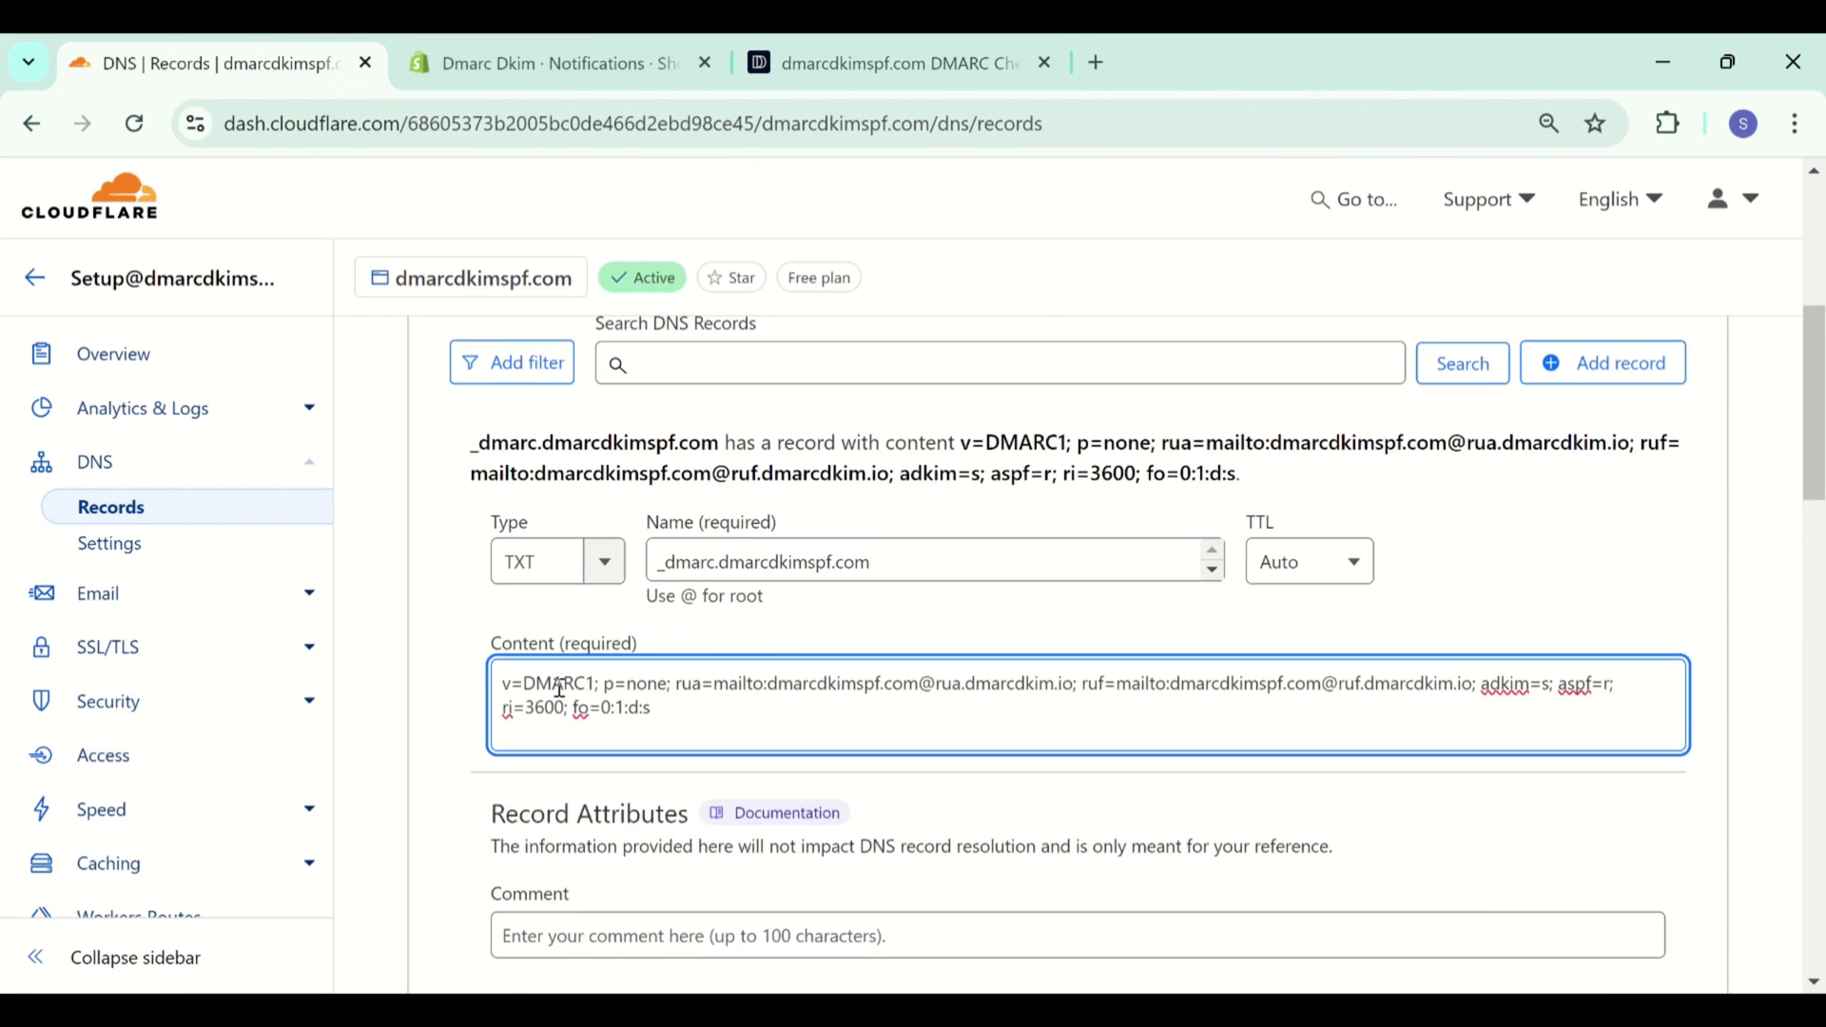
scroll(1046, 666, "down", 2)
left_click(1633, 884)
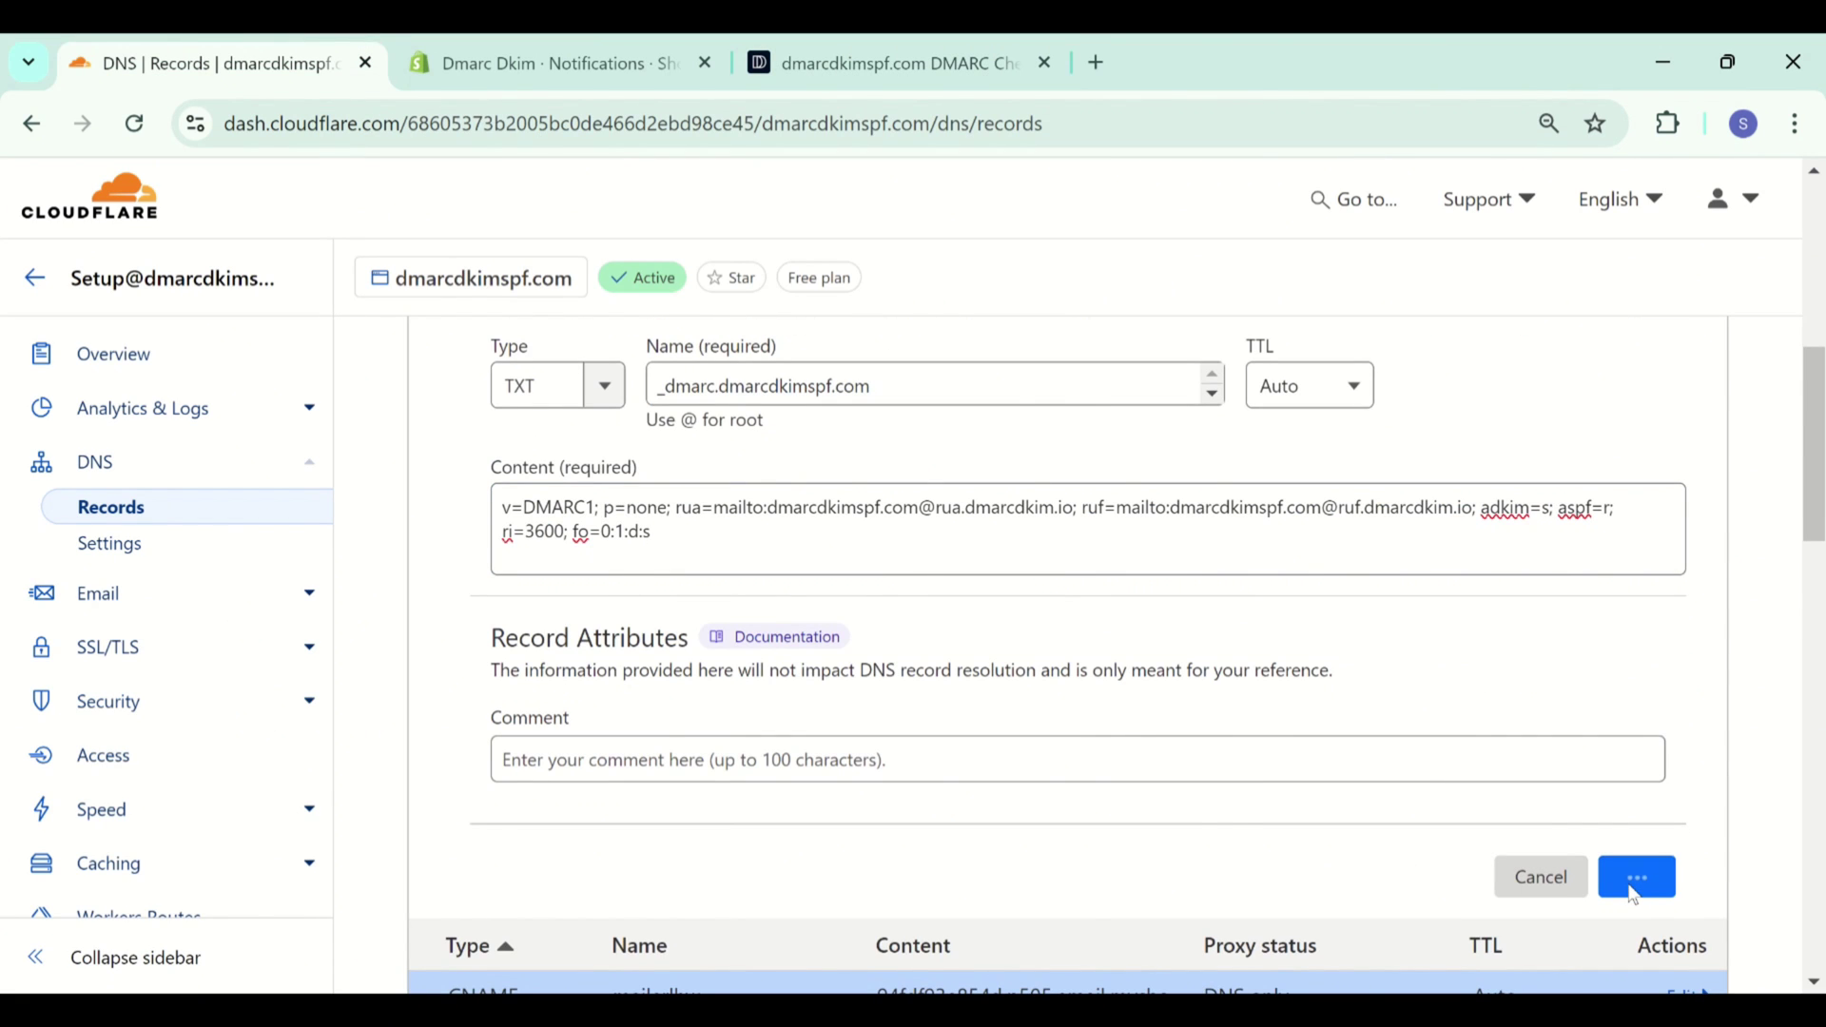
left_click(761, 52)
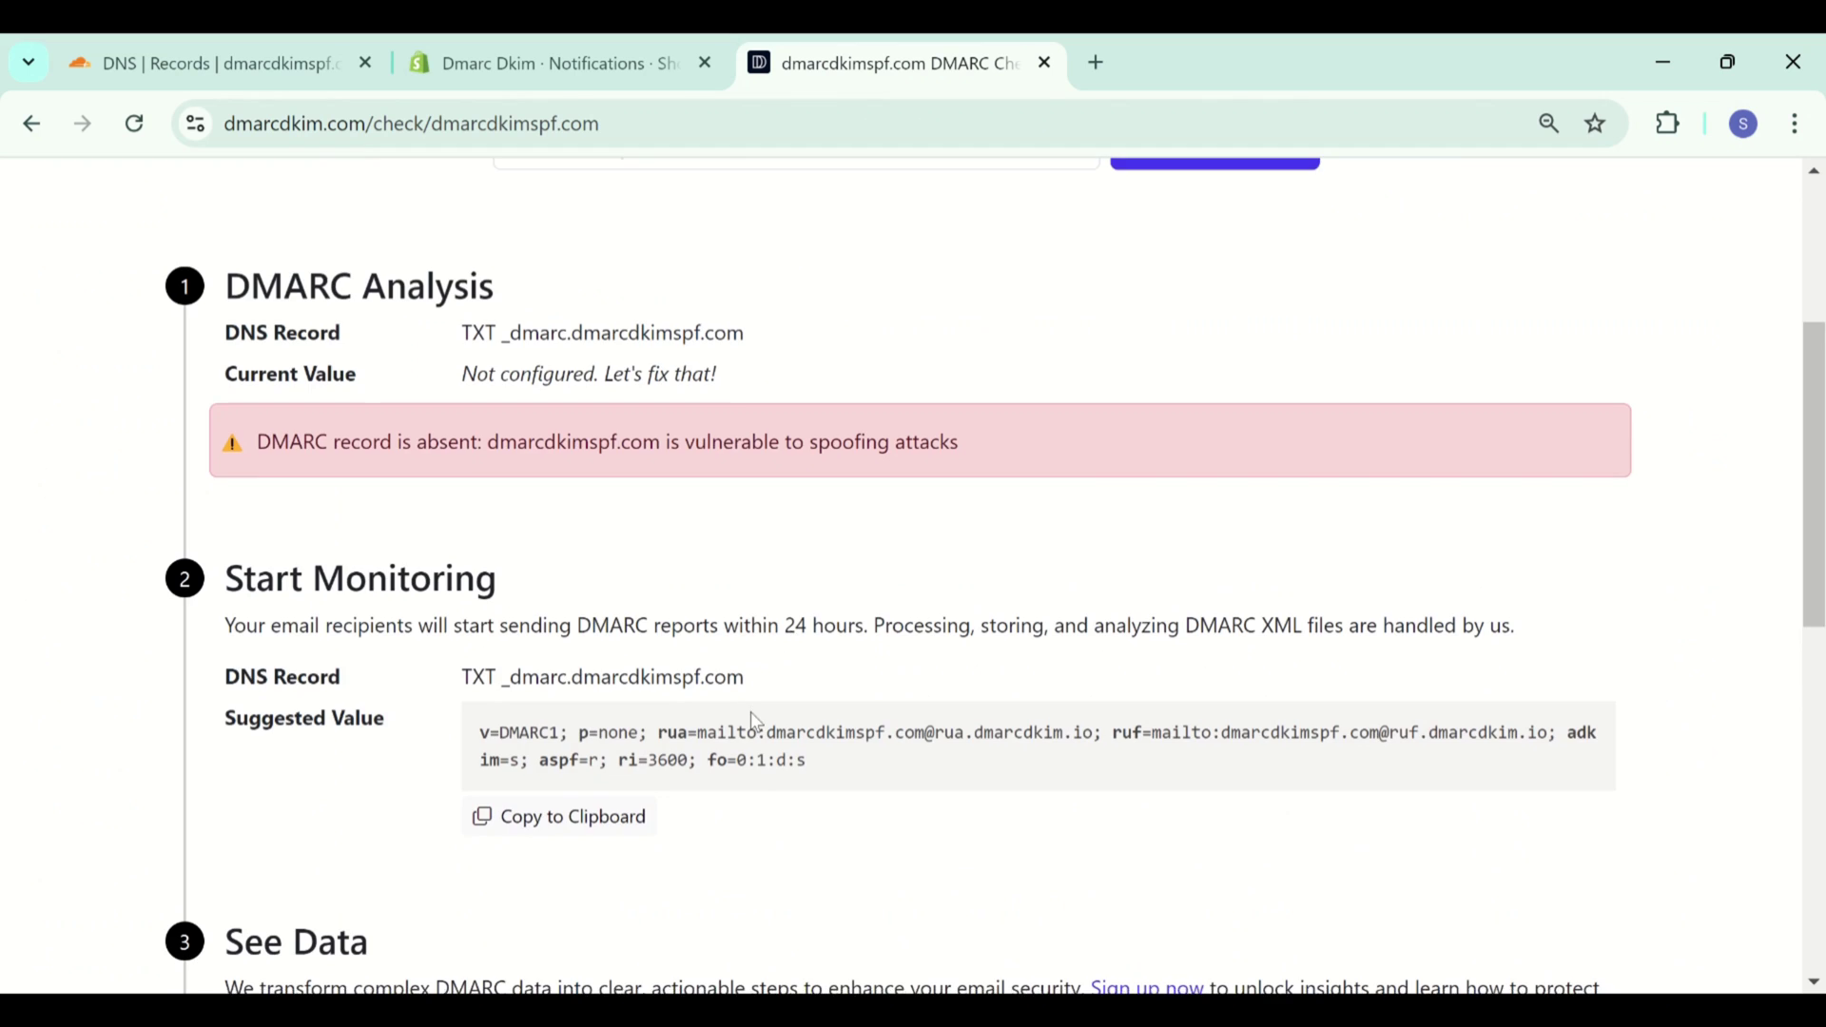
scroll(756, 720, "down", 4)
Run the DNS check on dmarcdkimspf.com's DMARC setup so ownership and report receiving show Yes.
left_click(1148, 637)
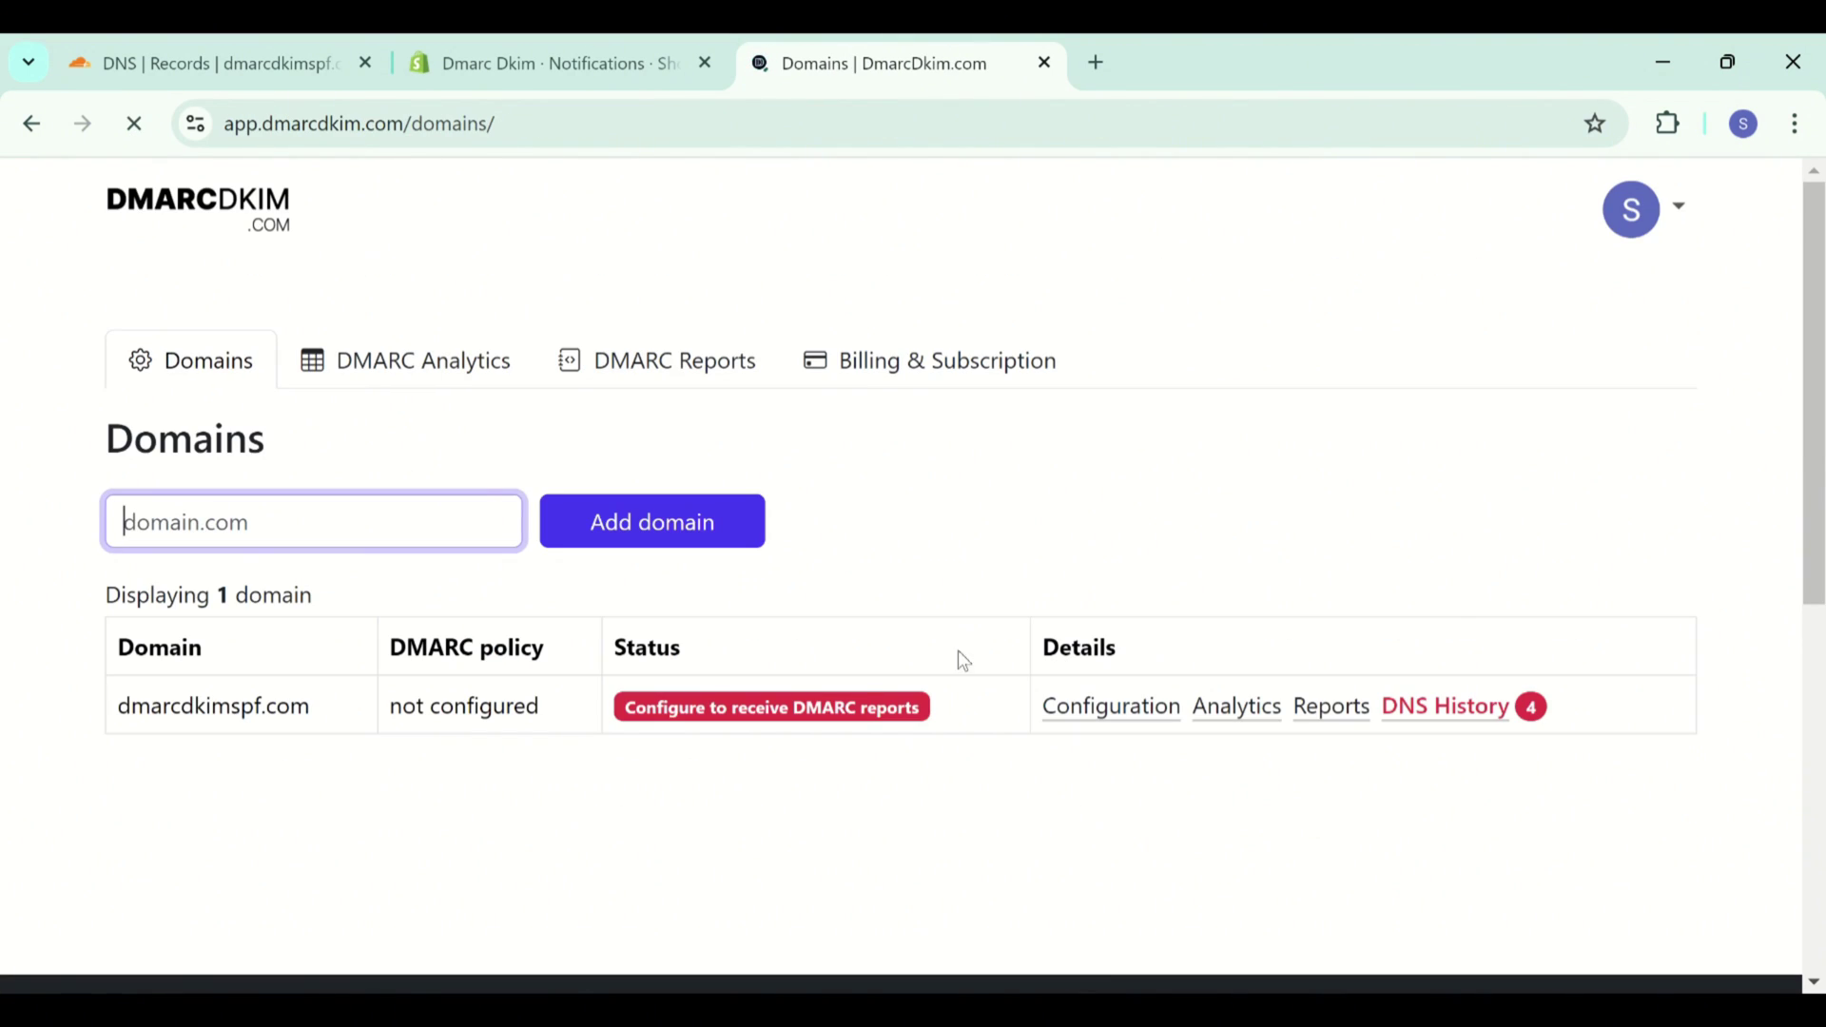
left_click(823, 720)
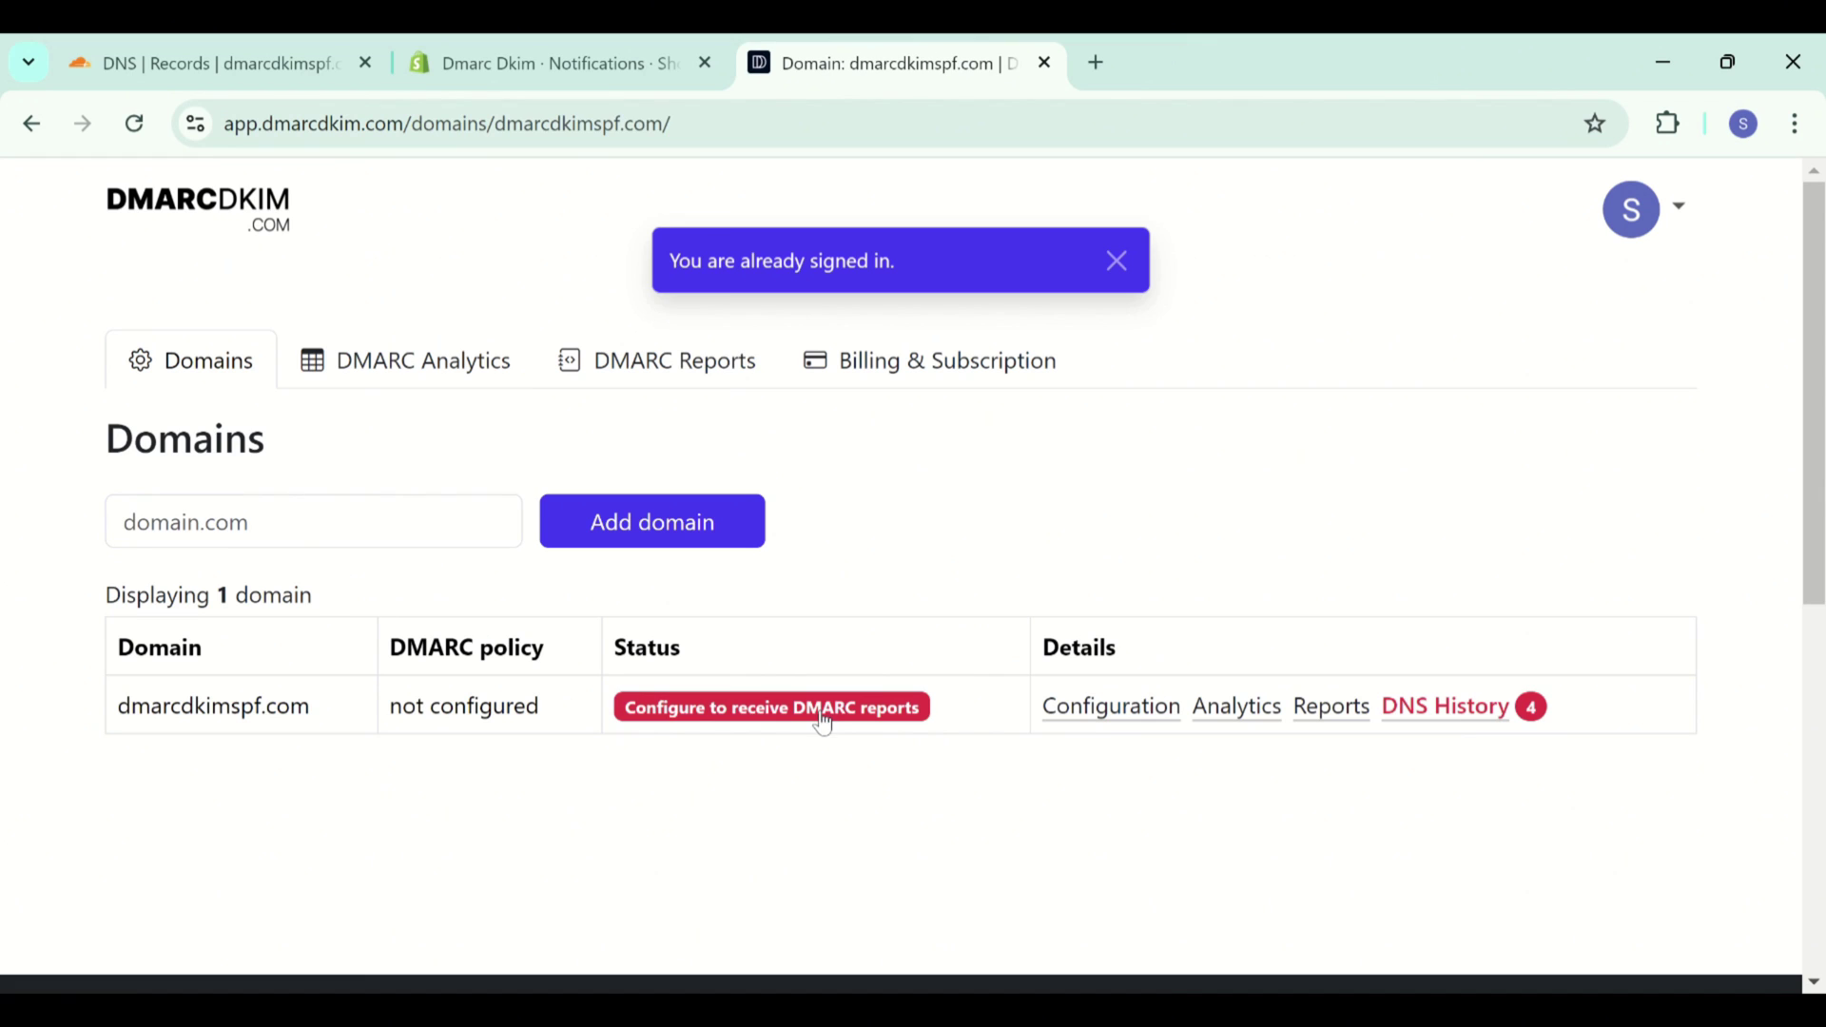
scroll(822, 711, "down", 2)
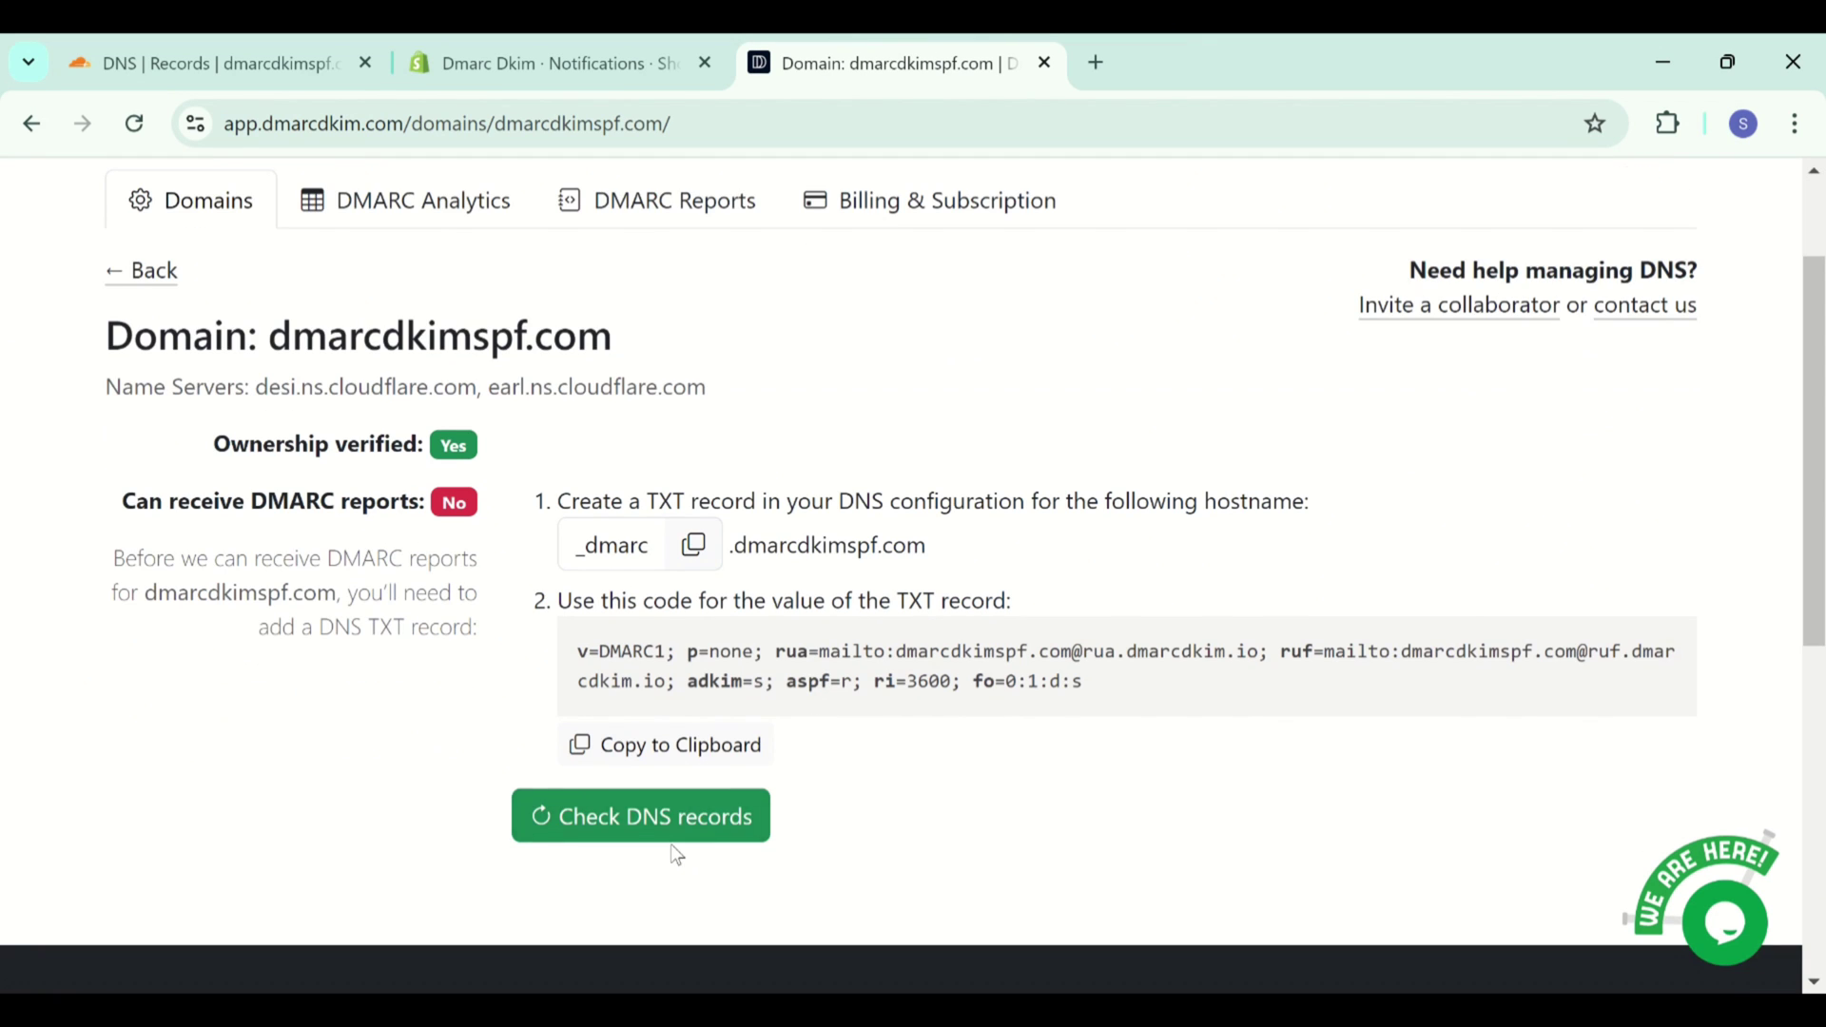
left_click(715, 818)
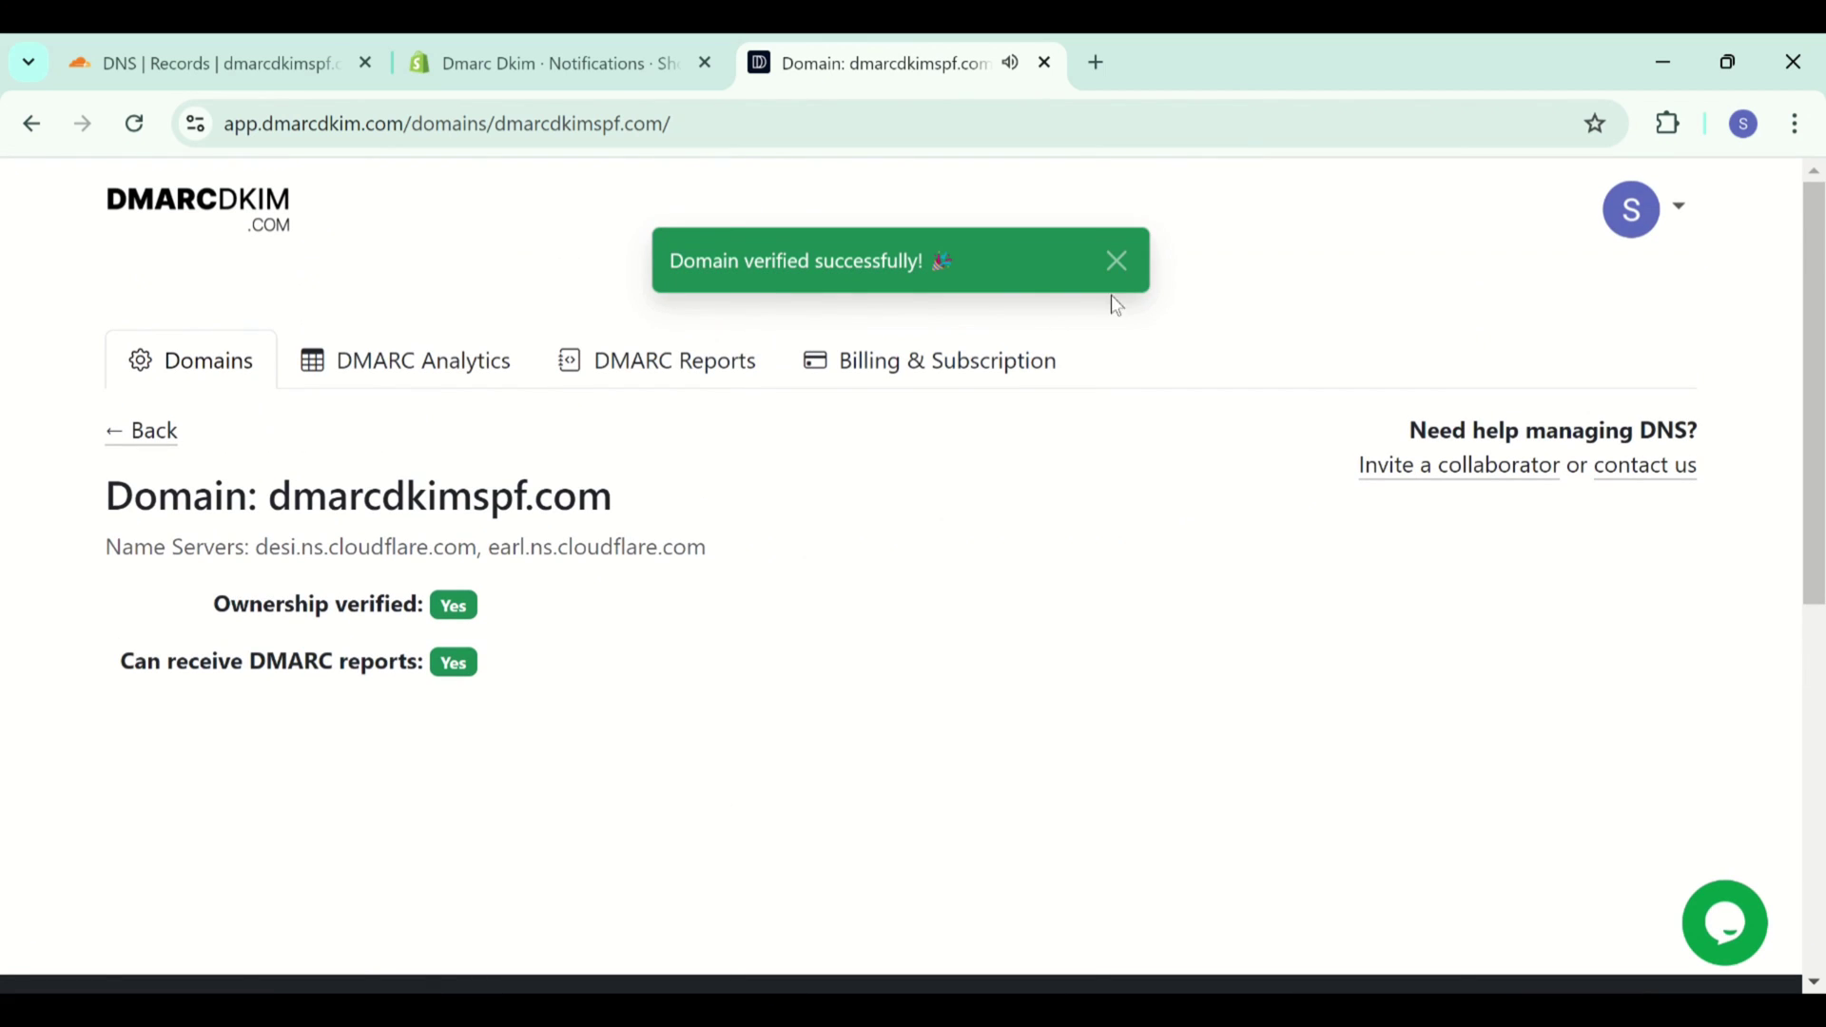
left_click(1116, 264)
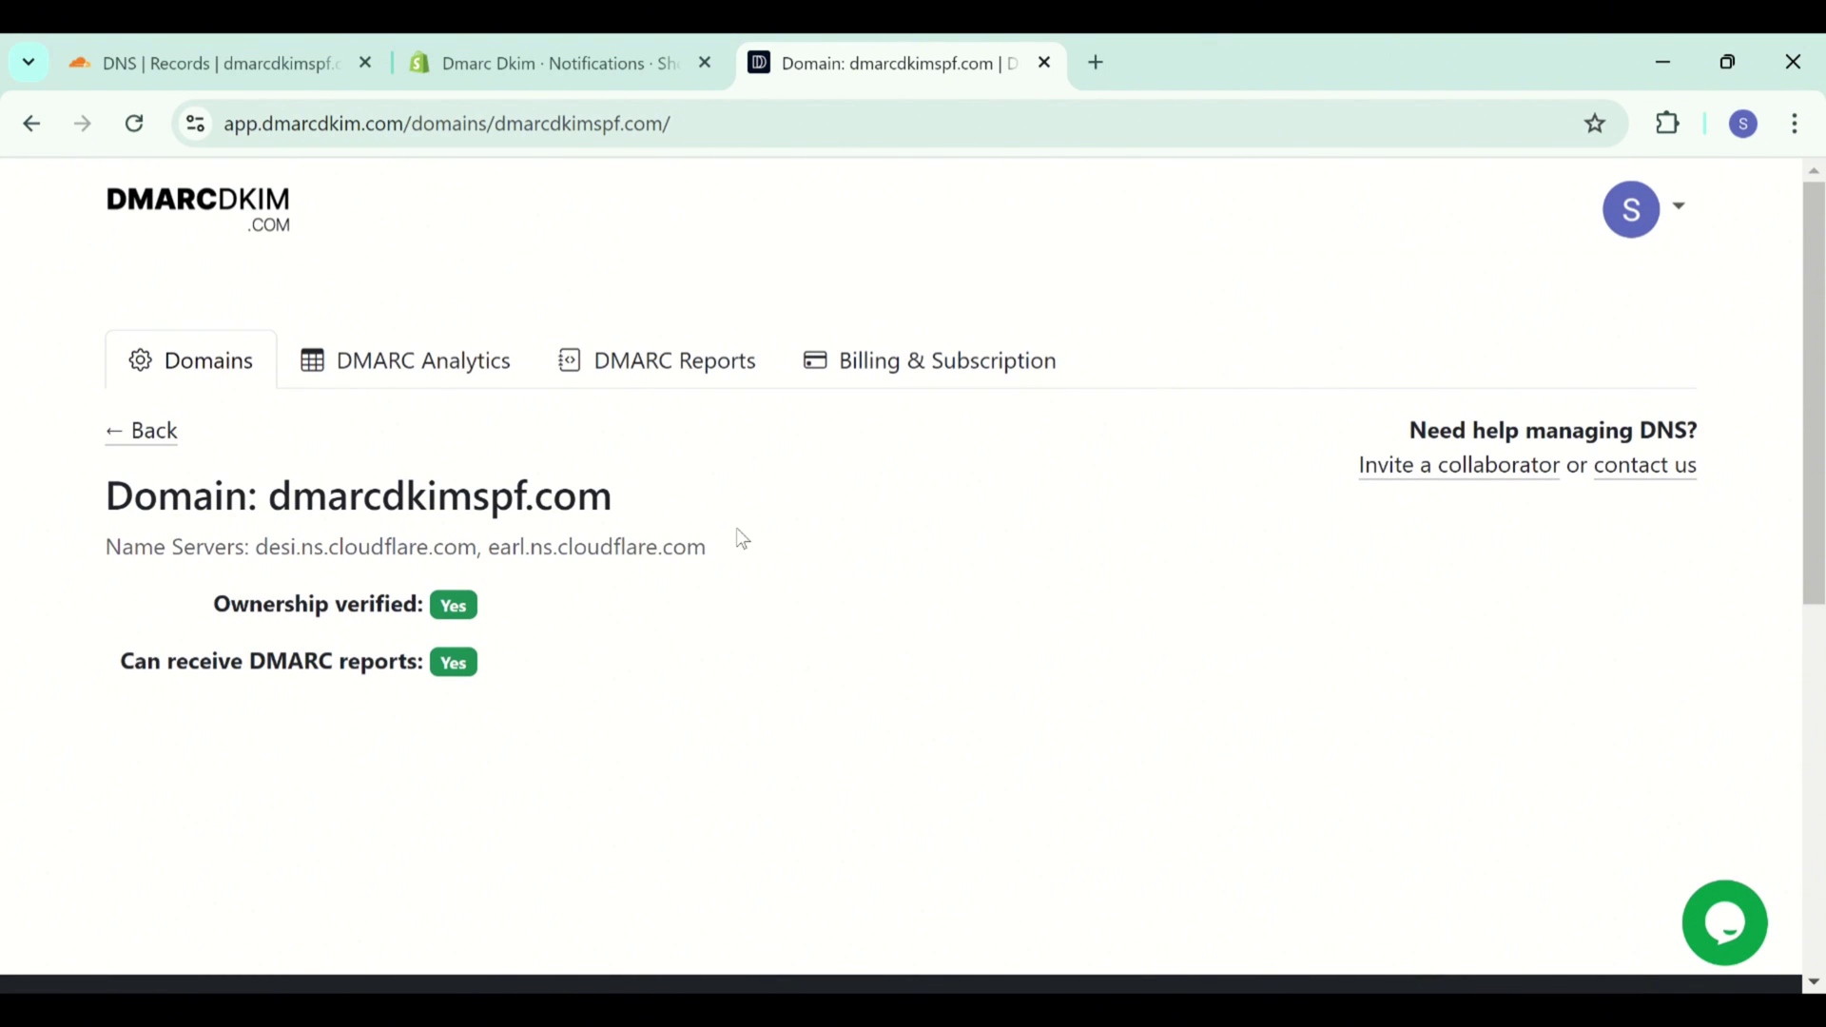
Look through the DMARC aggregate reports list in DMARCDKIM.com.
left_click(128, 439)
left_click(656, 357)
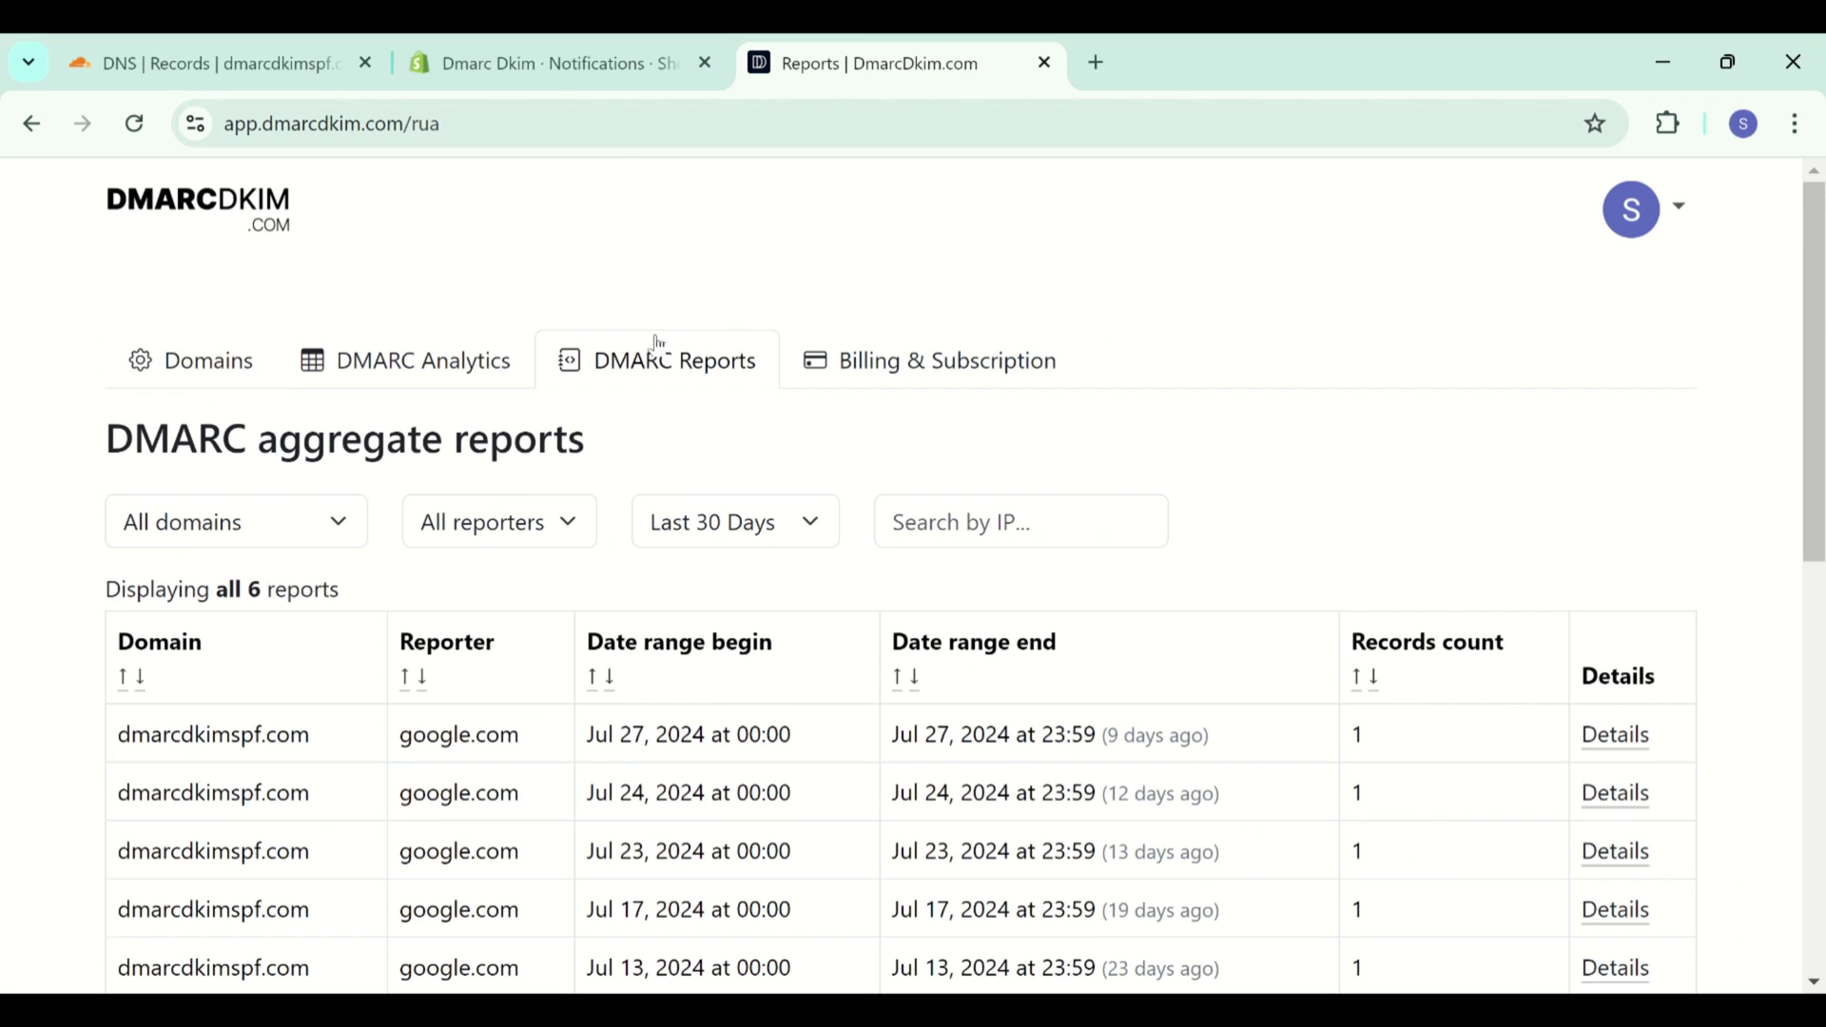
scroll(835, 834, "down", 3)
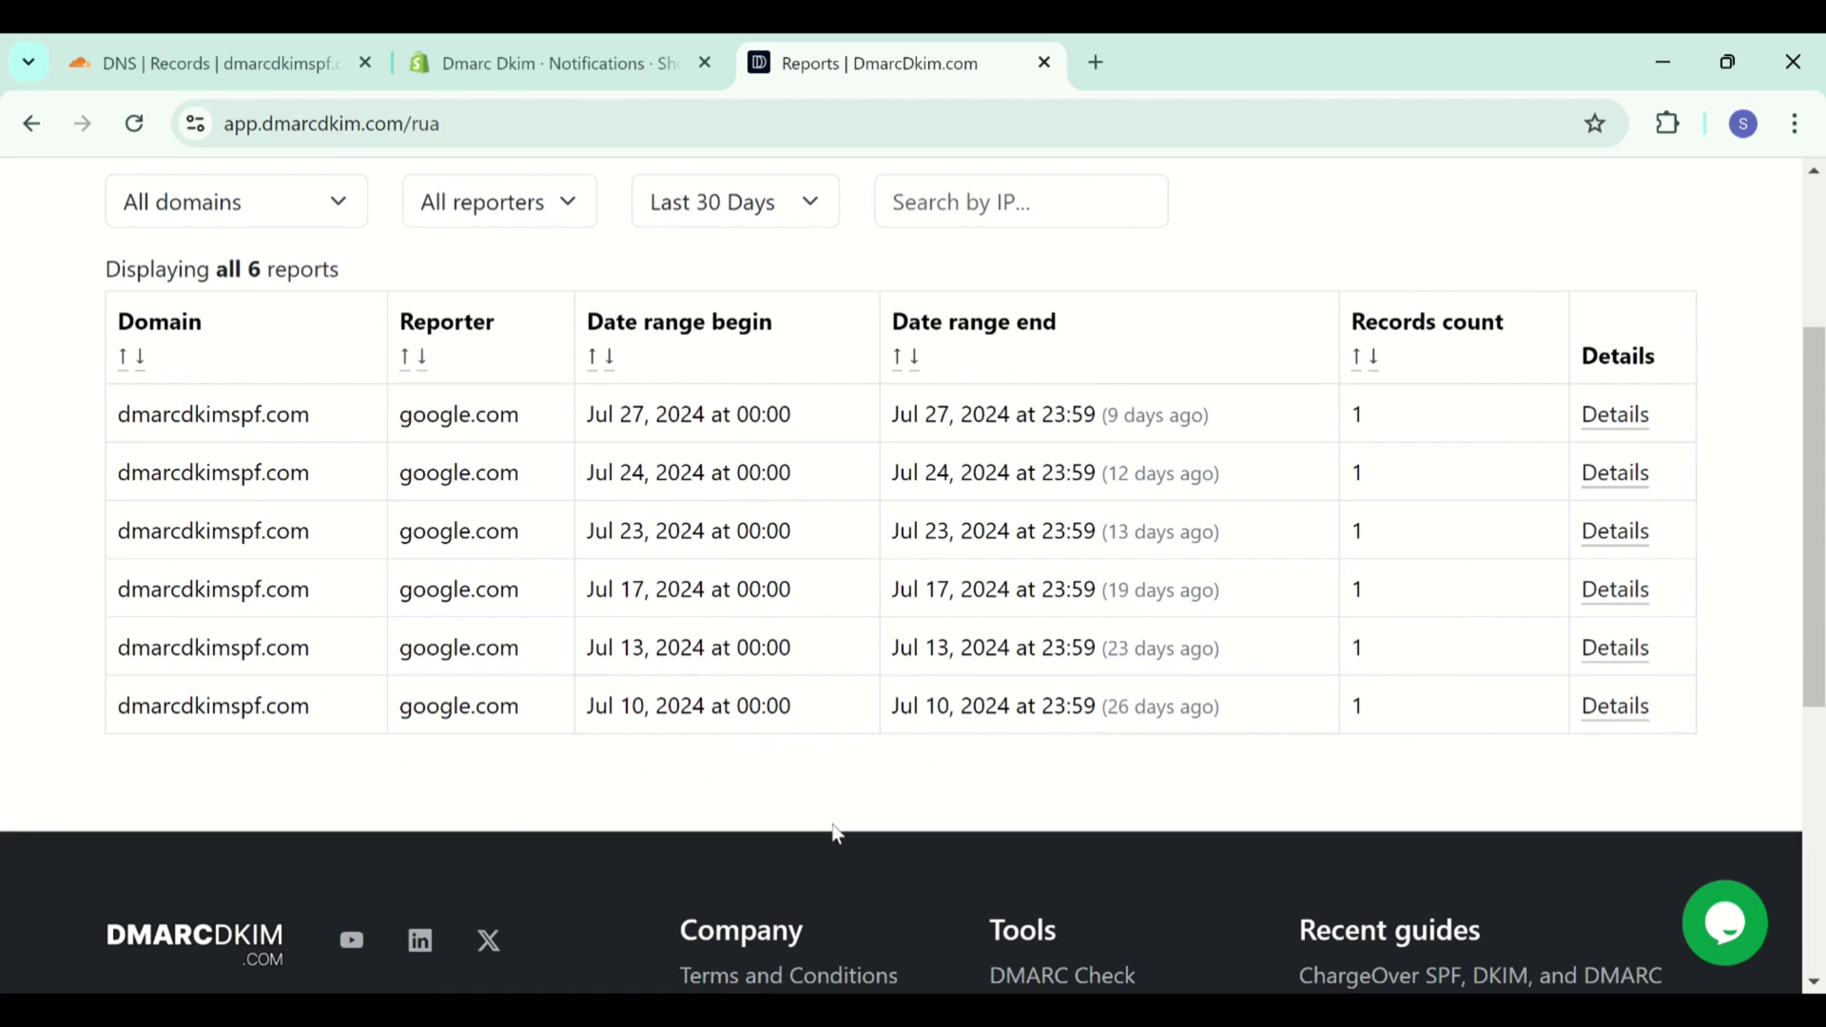
scroll(836, 833, "up", 1)
scroll(837, 834, "up", 2)
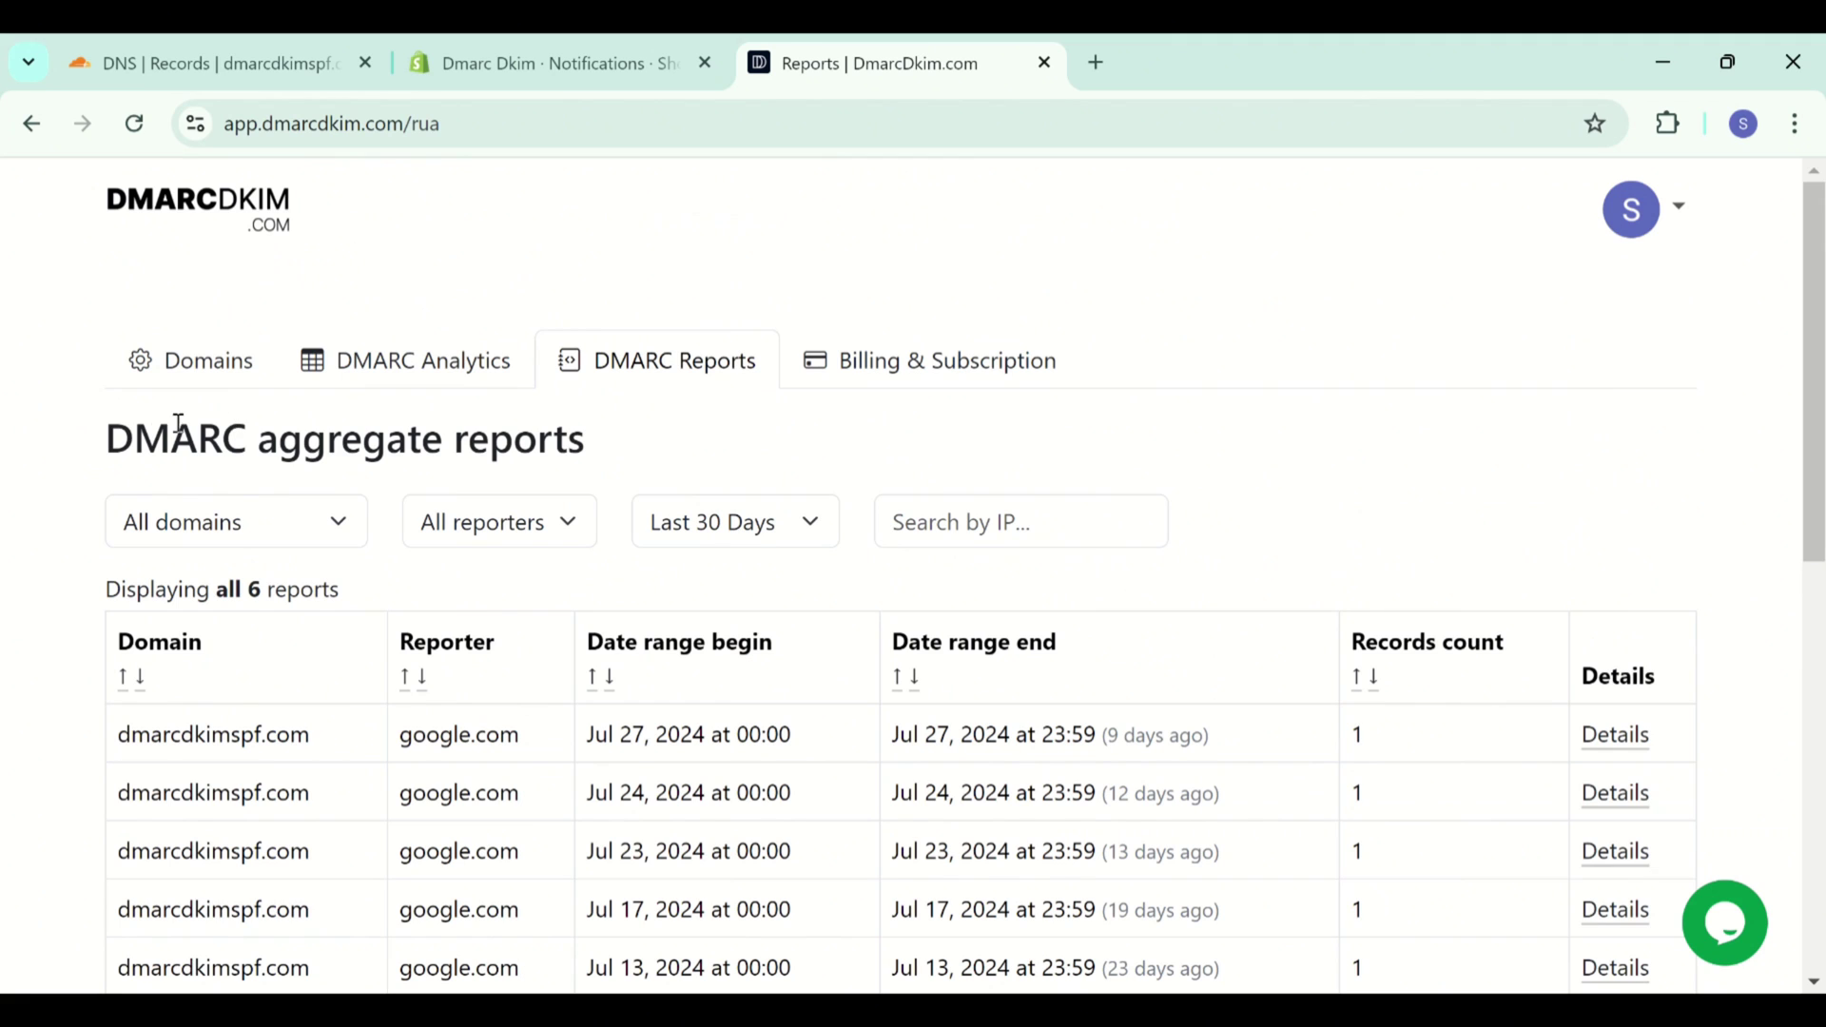
View dmarcdkimspf.com's DNS History, with the newest DMARC entry showing p=none.
left_click(181, 385)
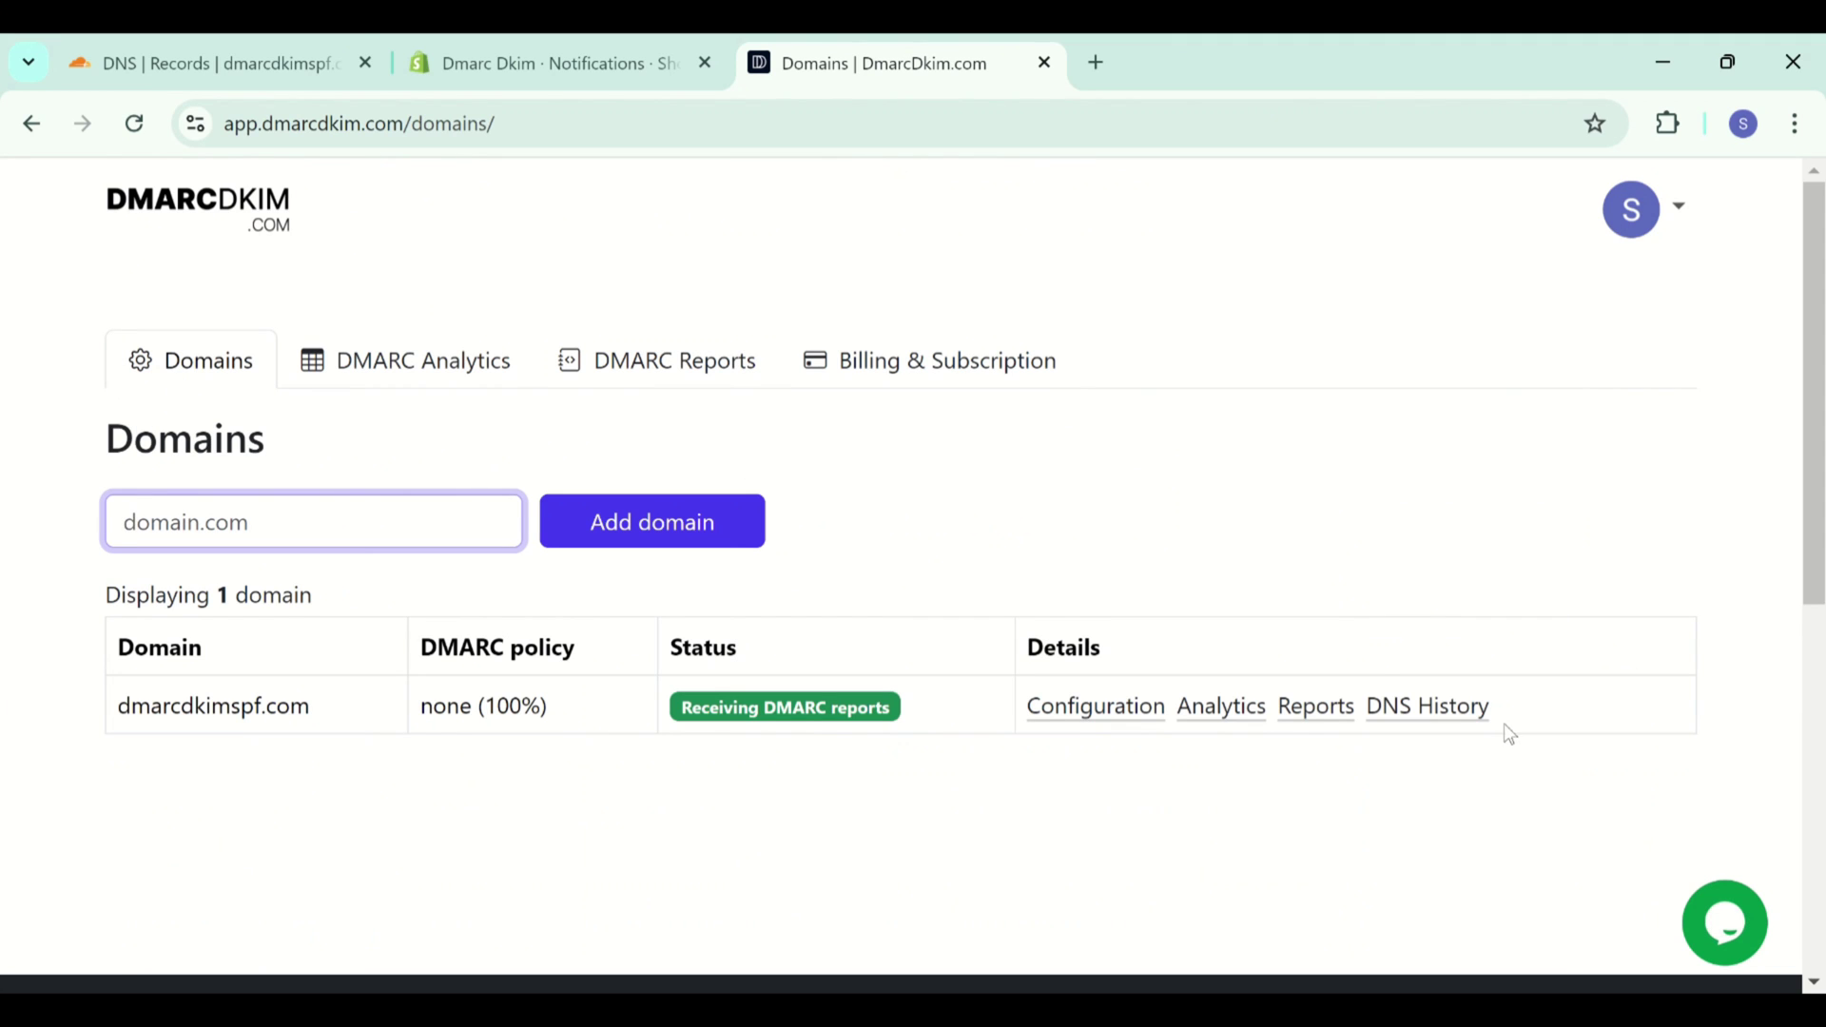
left_click(1460, 722)
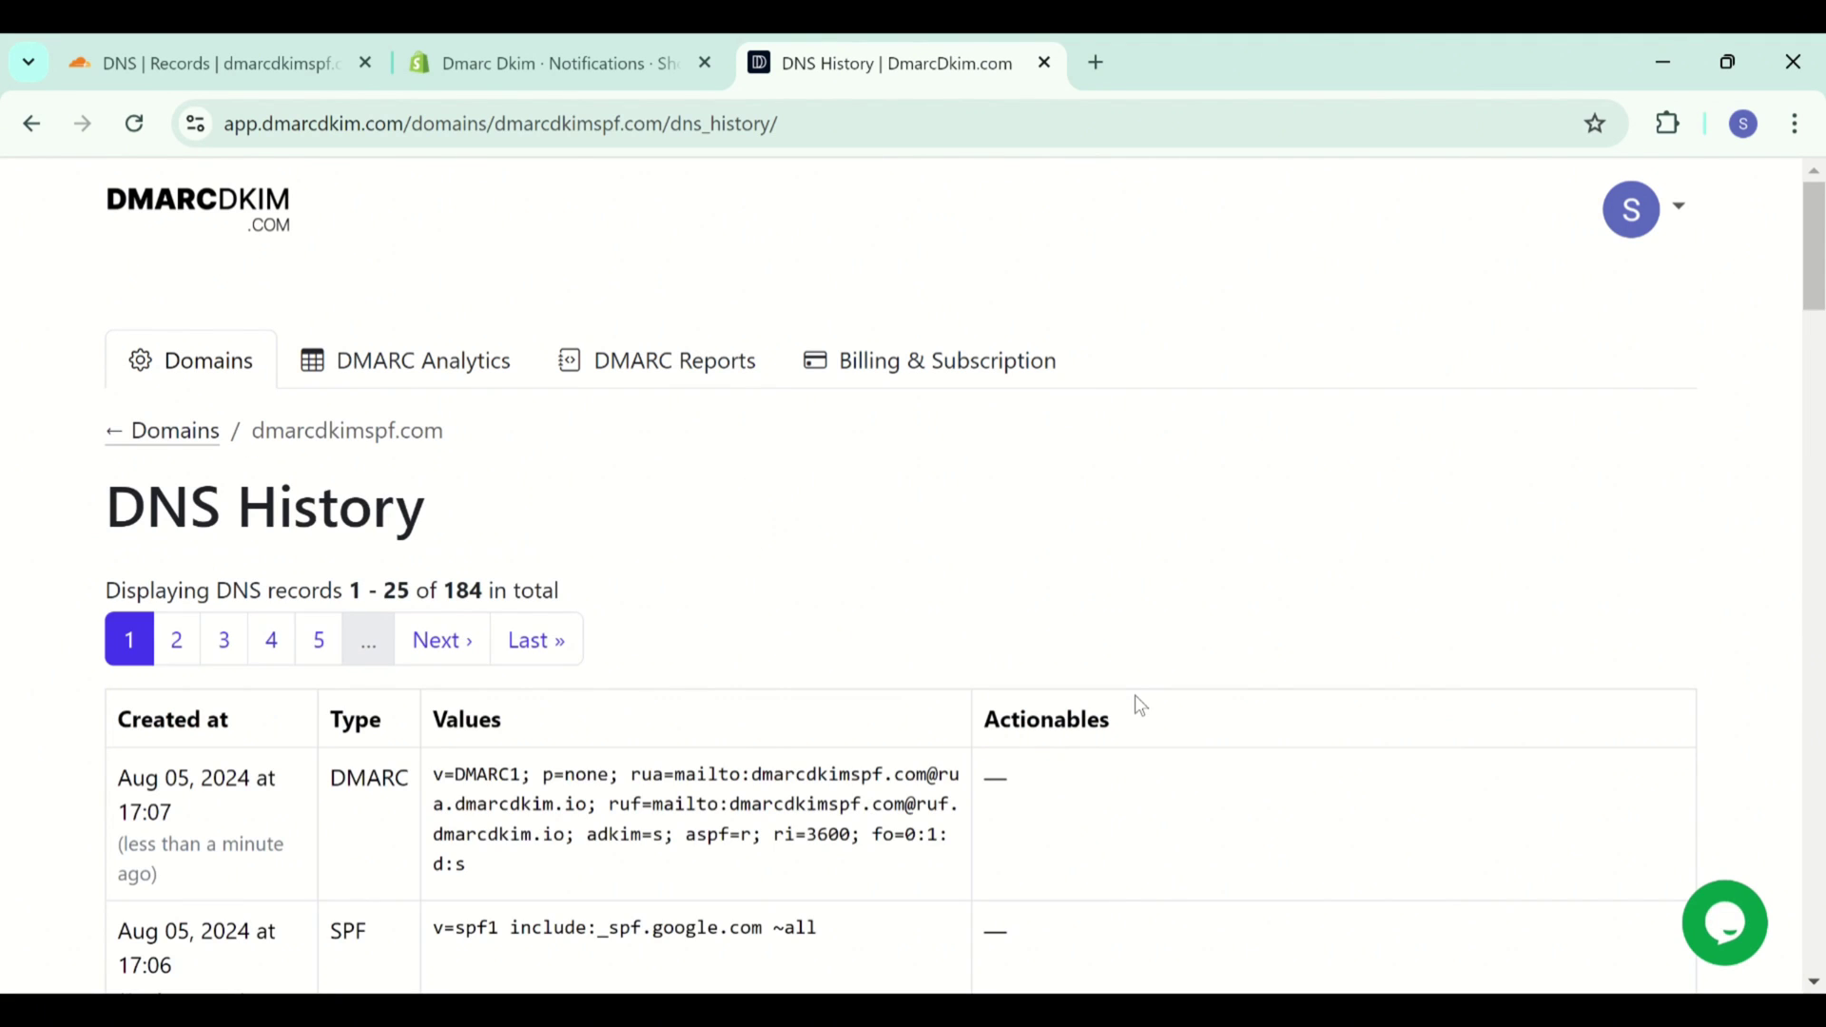
scroll(1137, 705, "down", 2)
scroll(1136, 703, "down", 3)
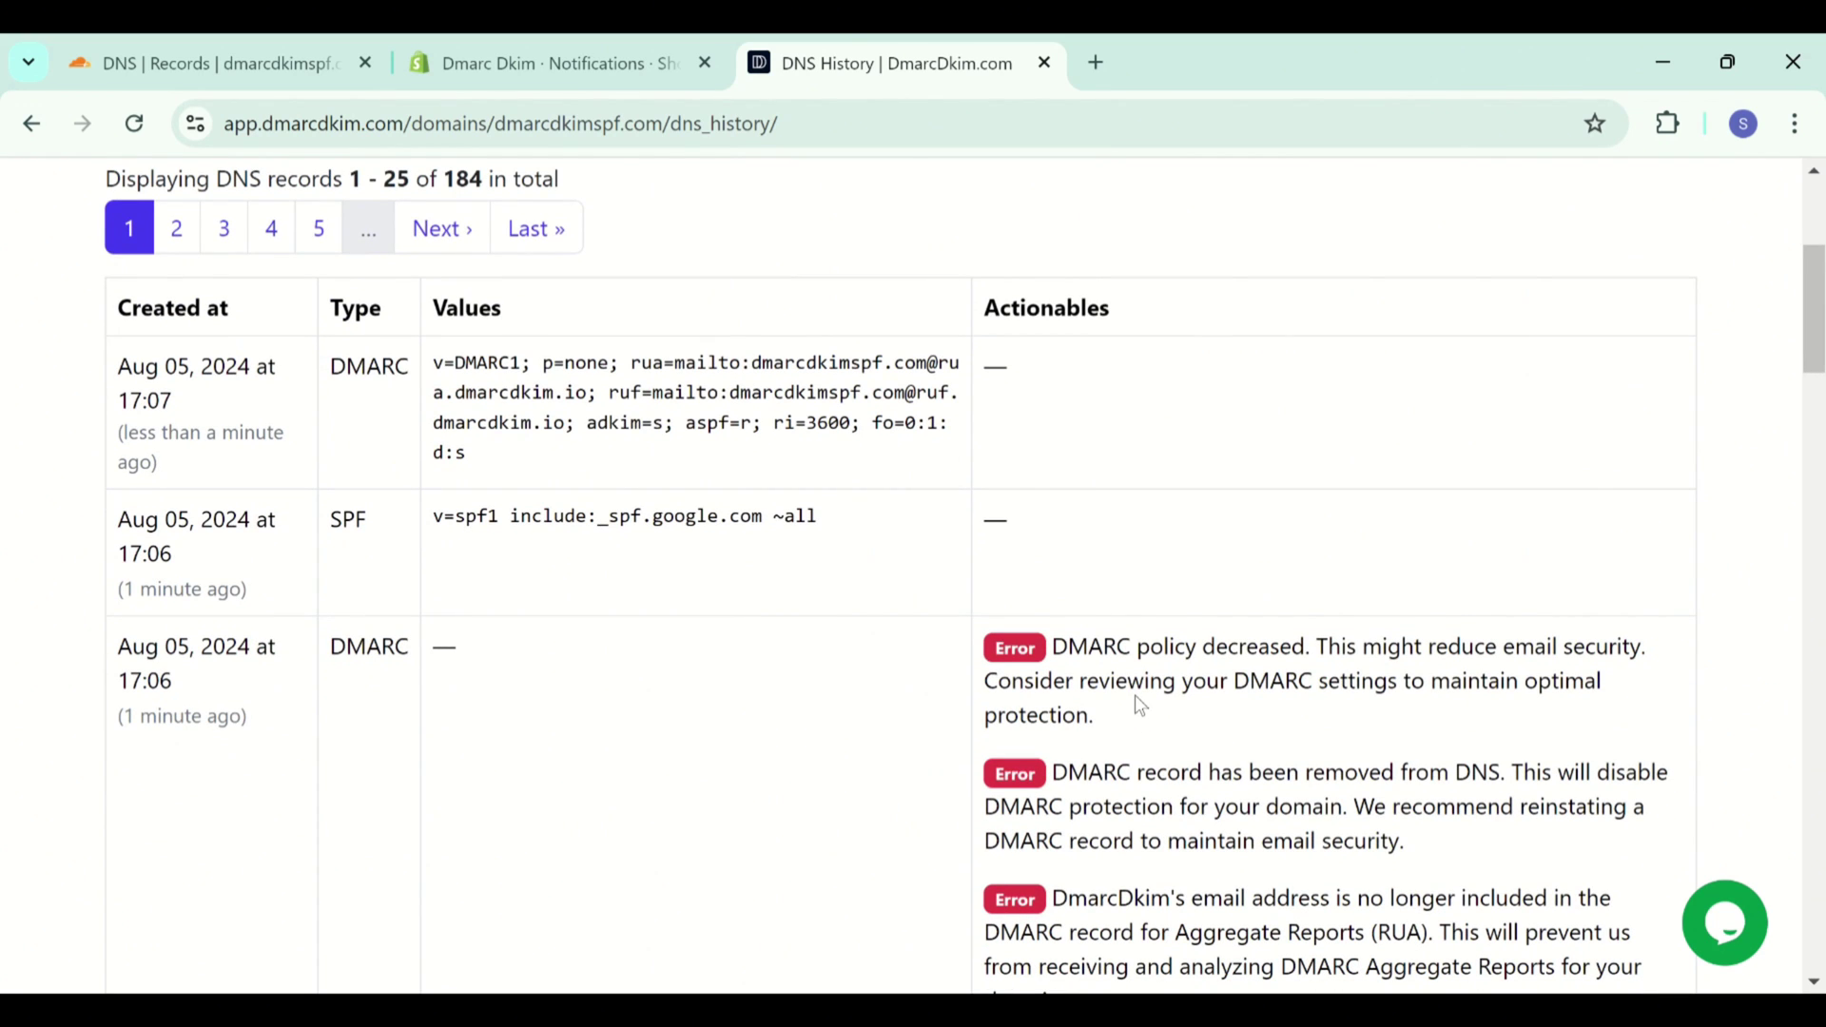
scroll(1139, 704, "up", 1)
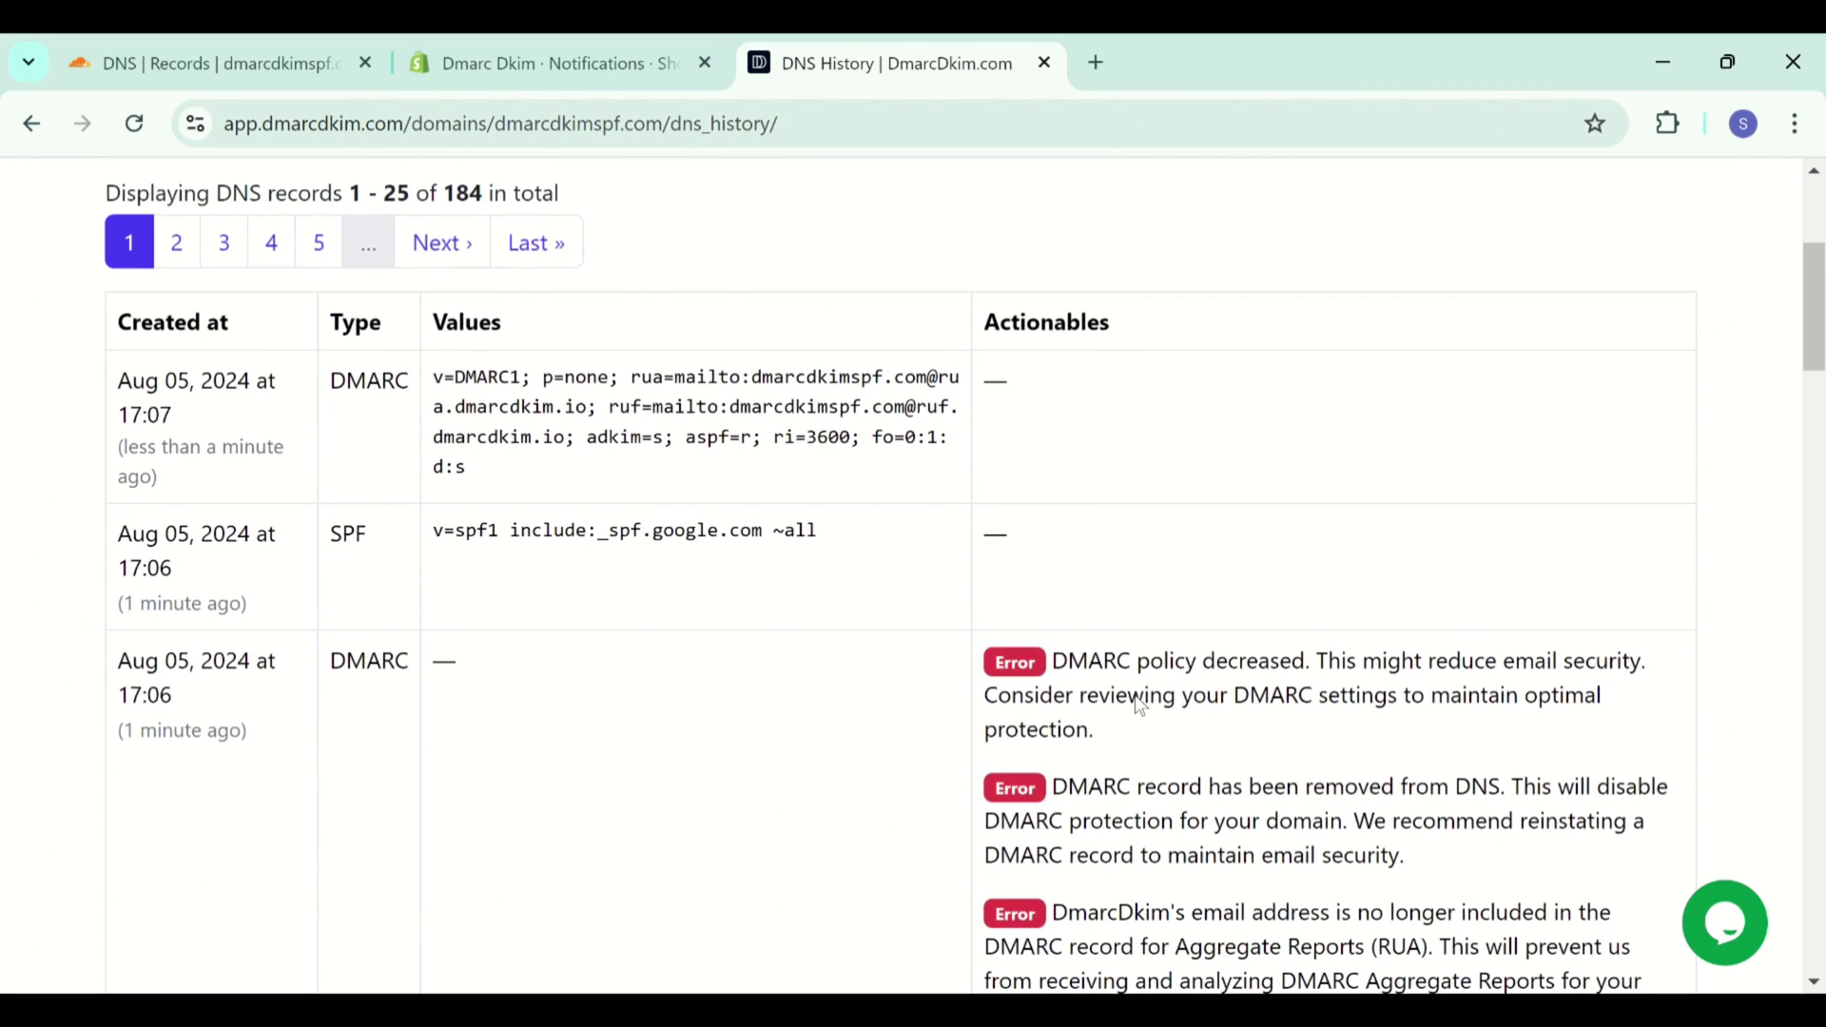
scroll(1139, 703, "up", 2)
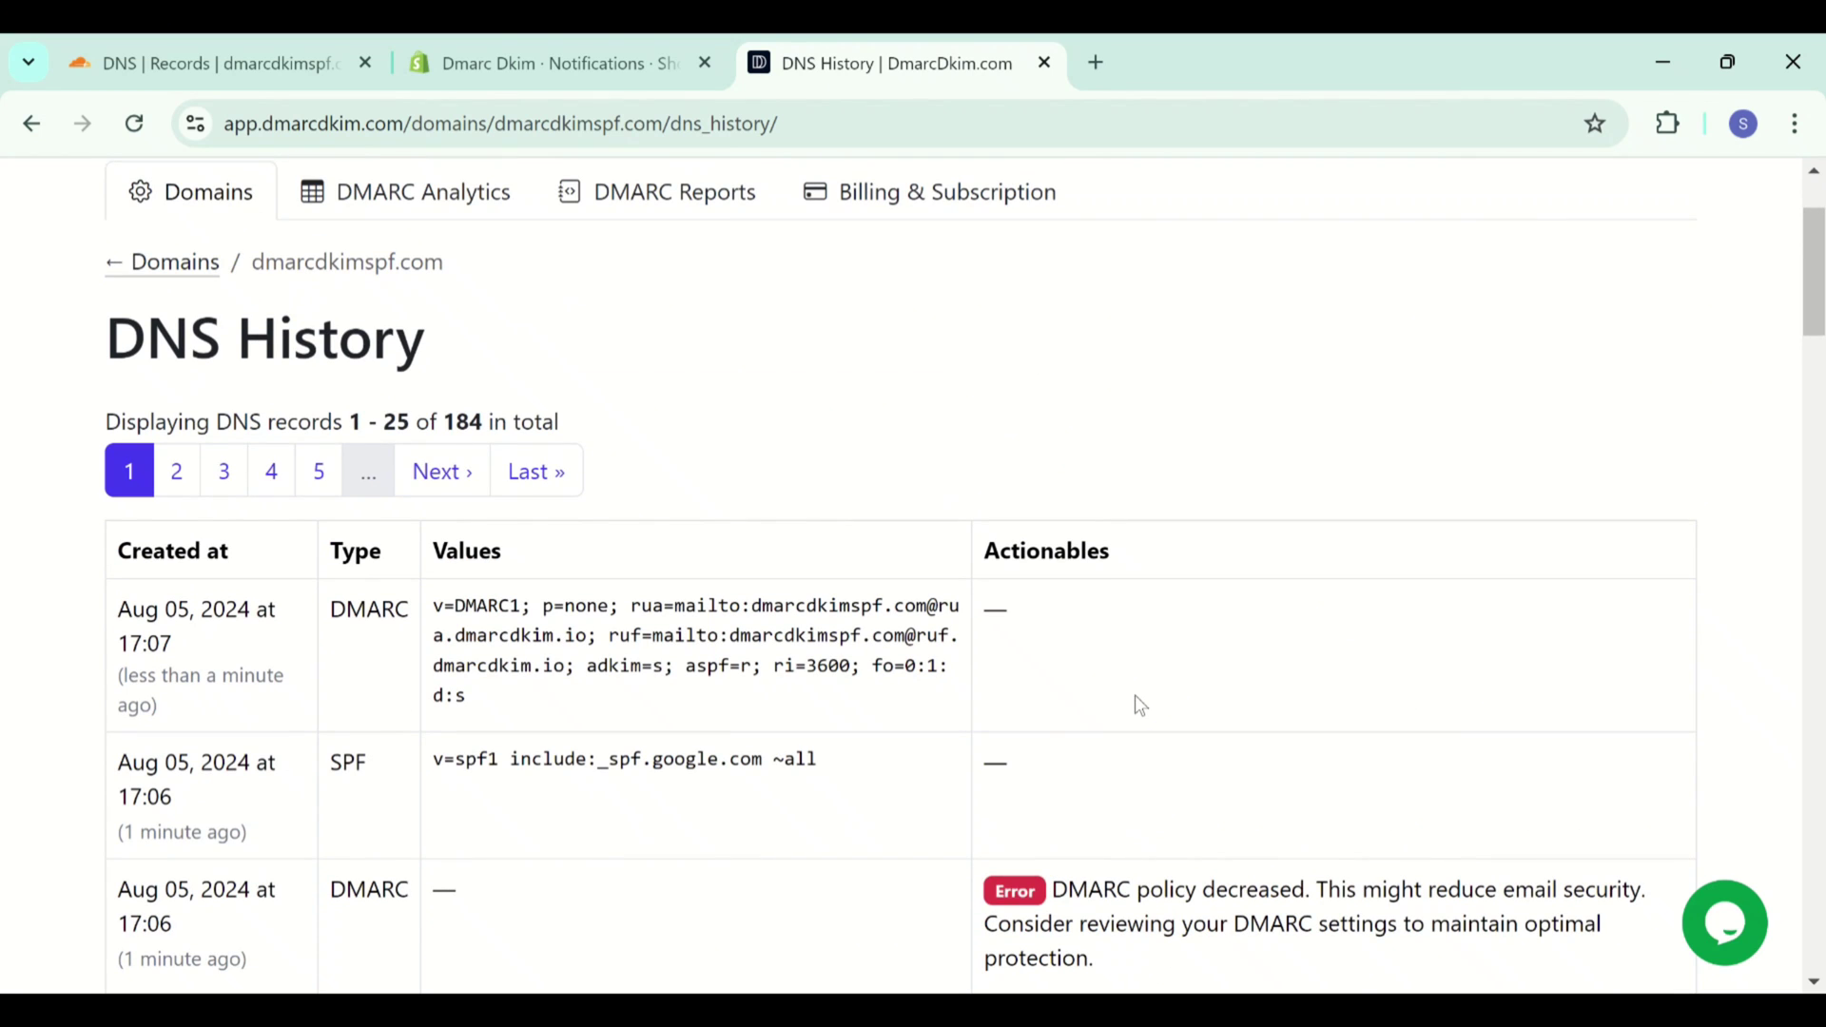